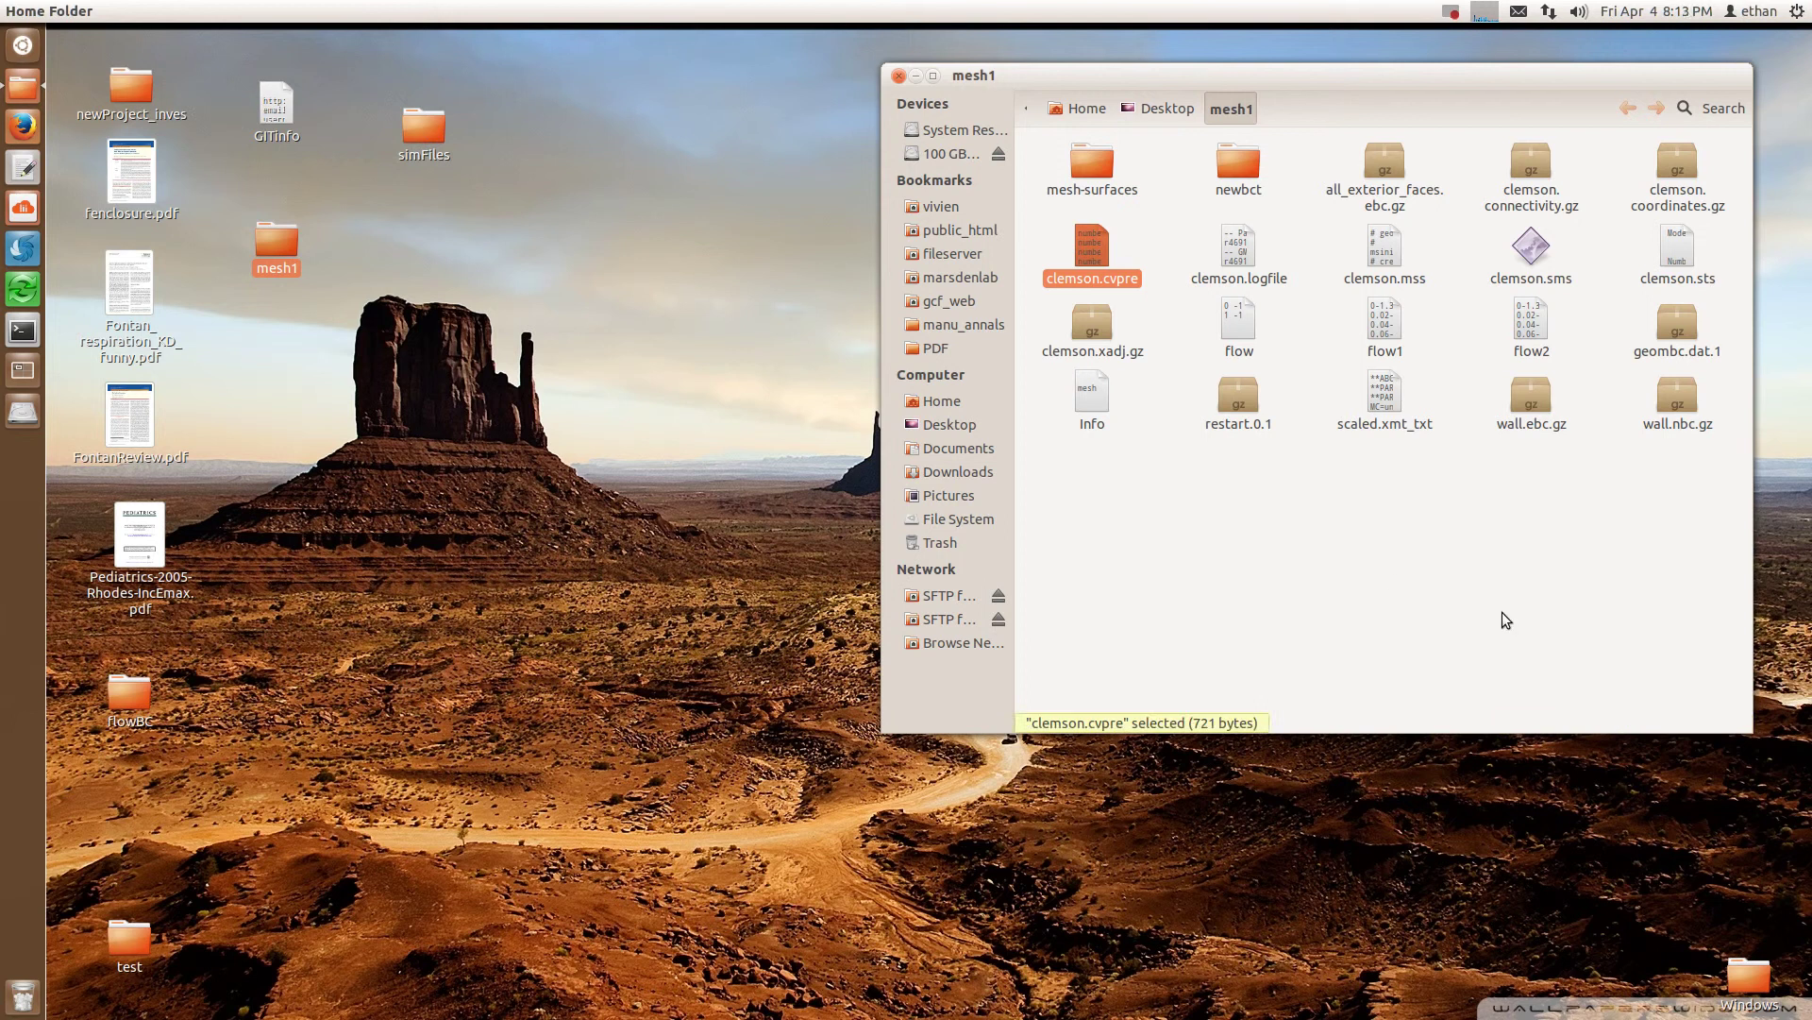
Open clemson.cvpre from the mesh1 folder in the text editor and place its window so the whole script is readable.
left_click(1380, 569)
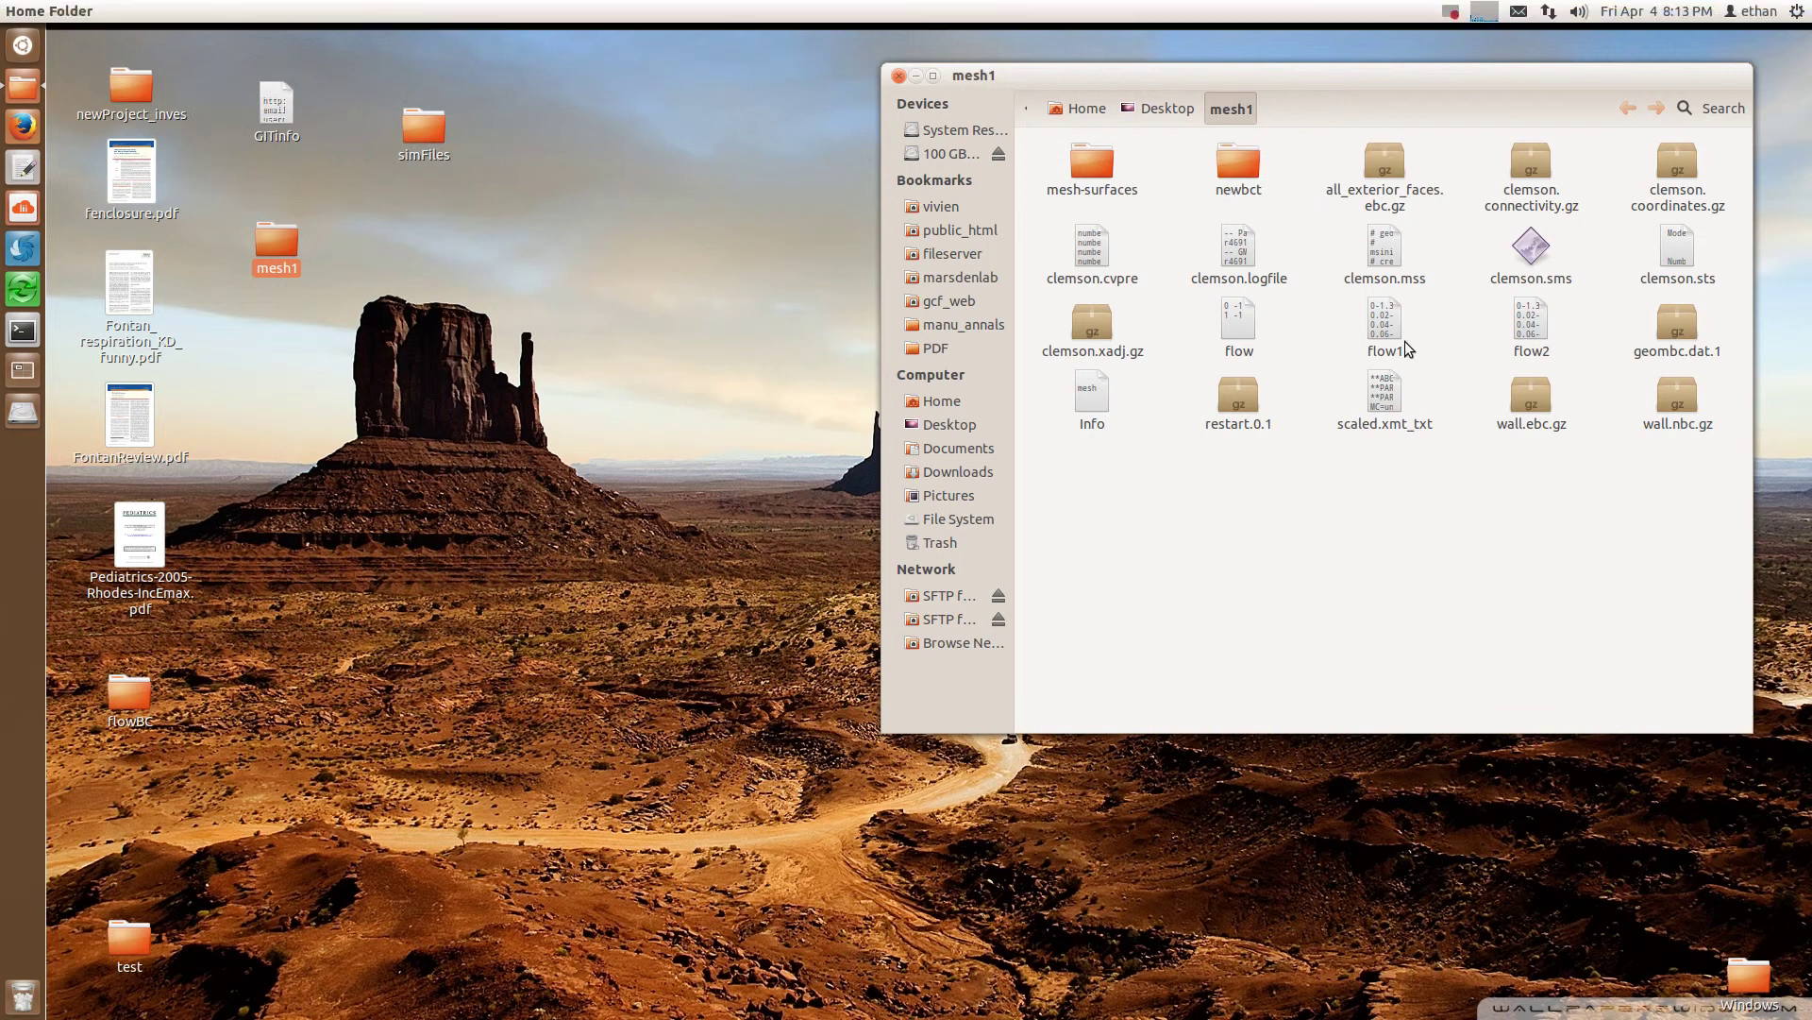
double_click(1096, 241)
left_click_drag(744, 208, 1230, 142)
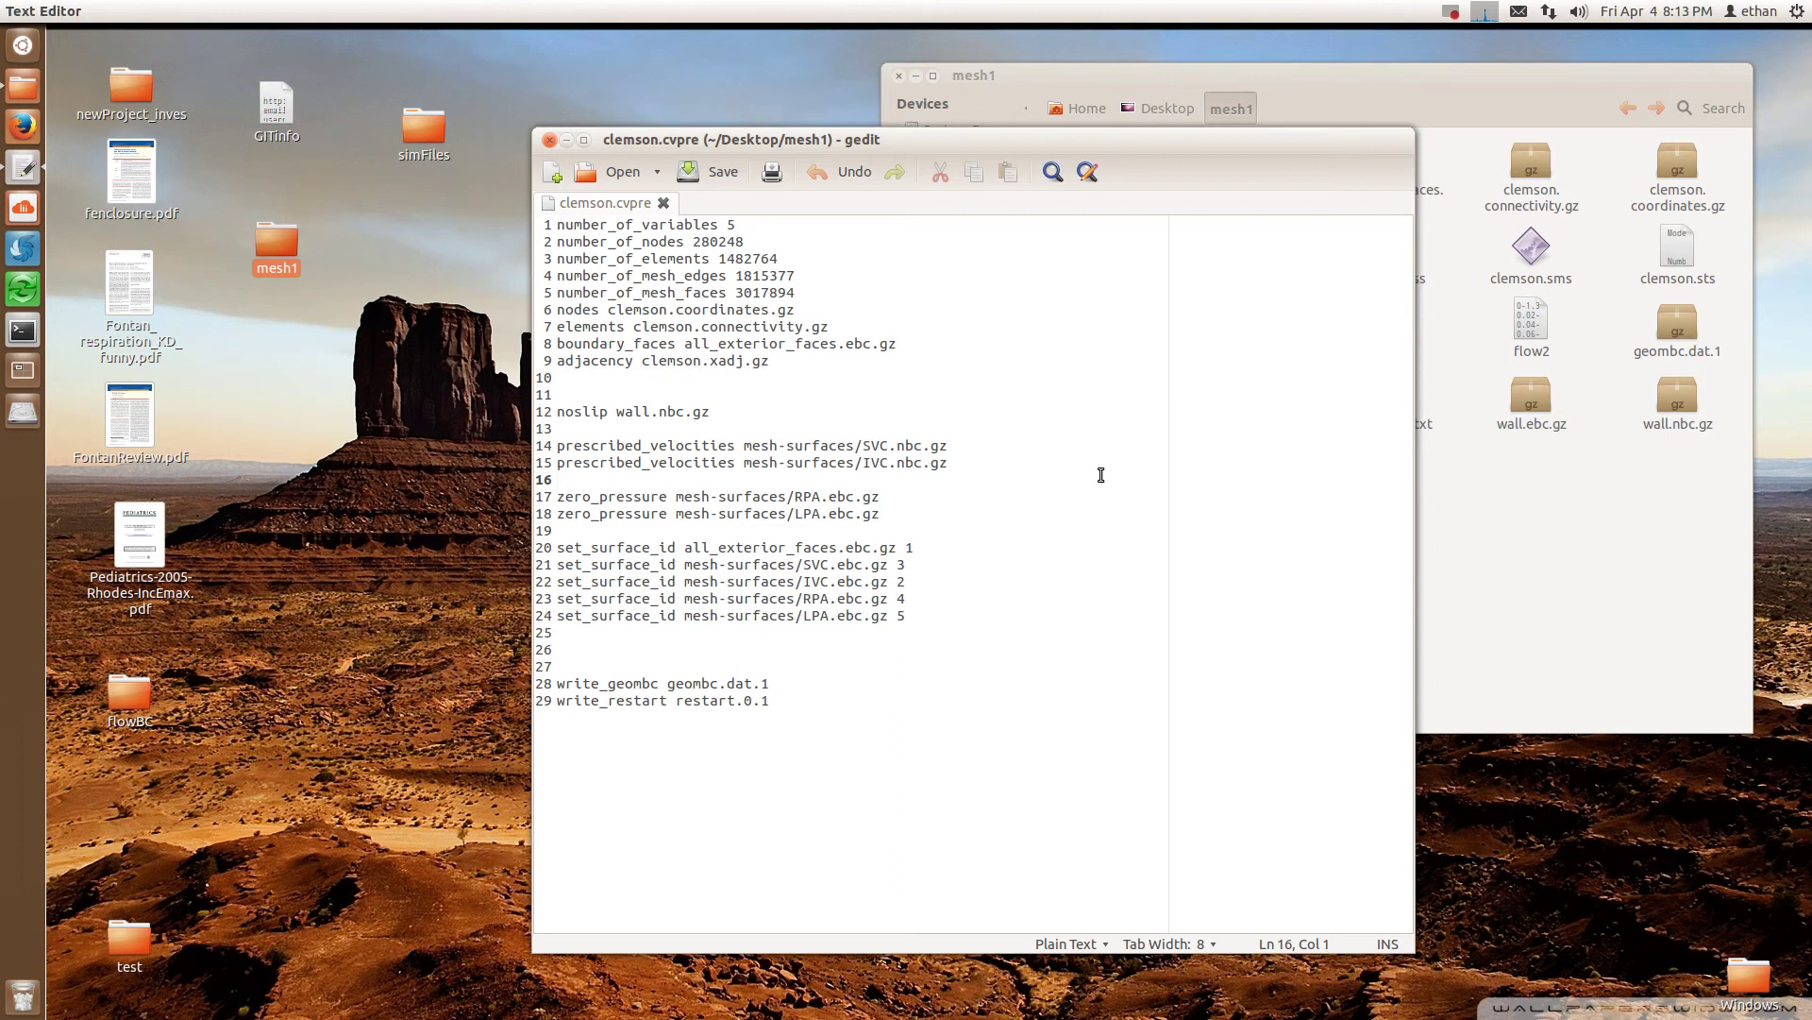
left_click(955, 463)
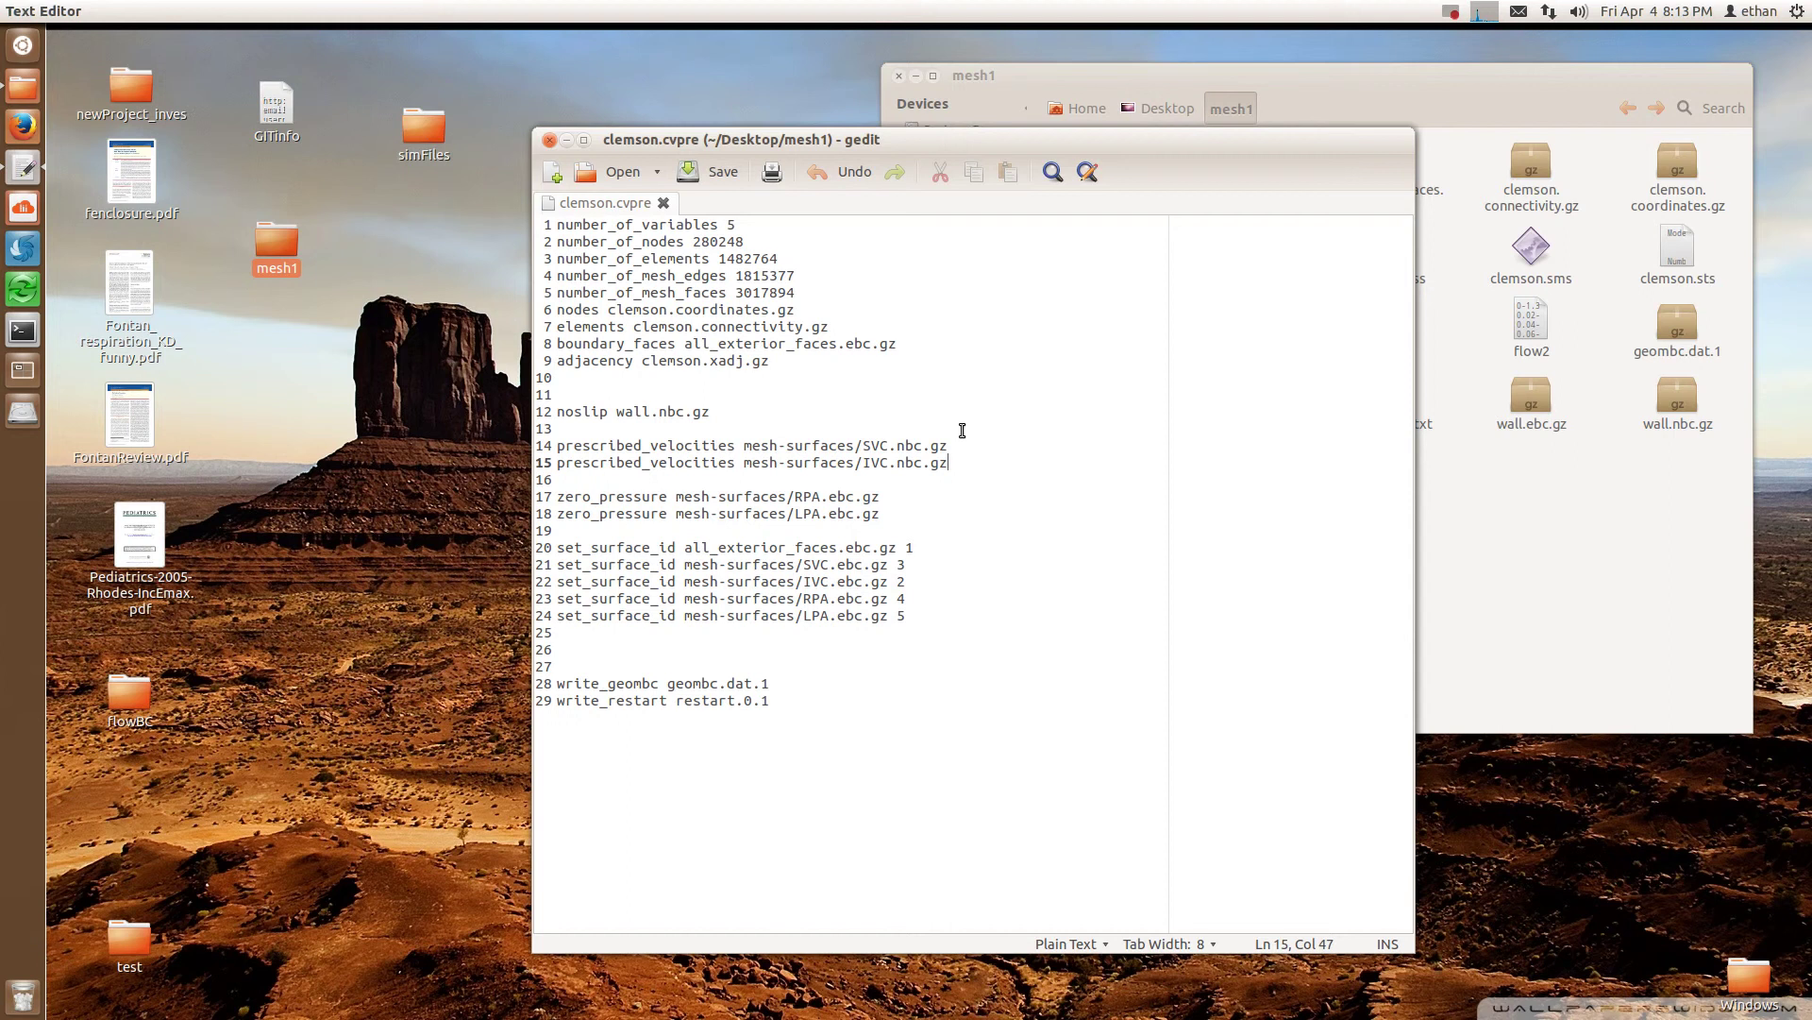
left_click_drag(964, 165, 862, 252)
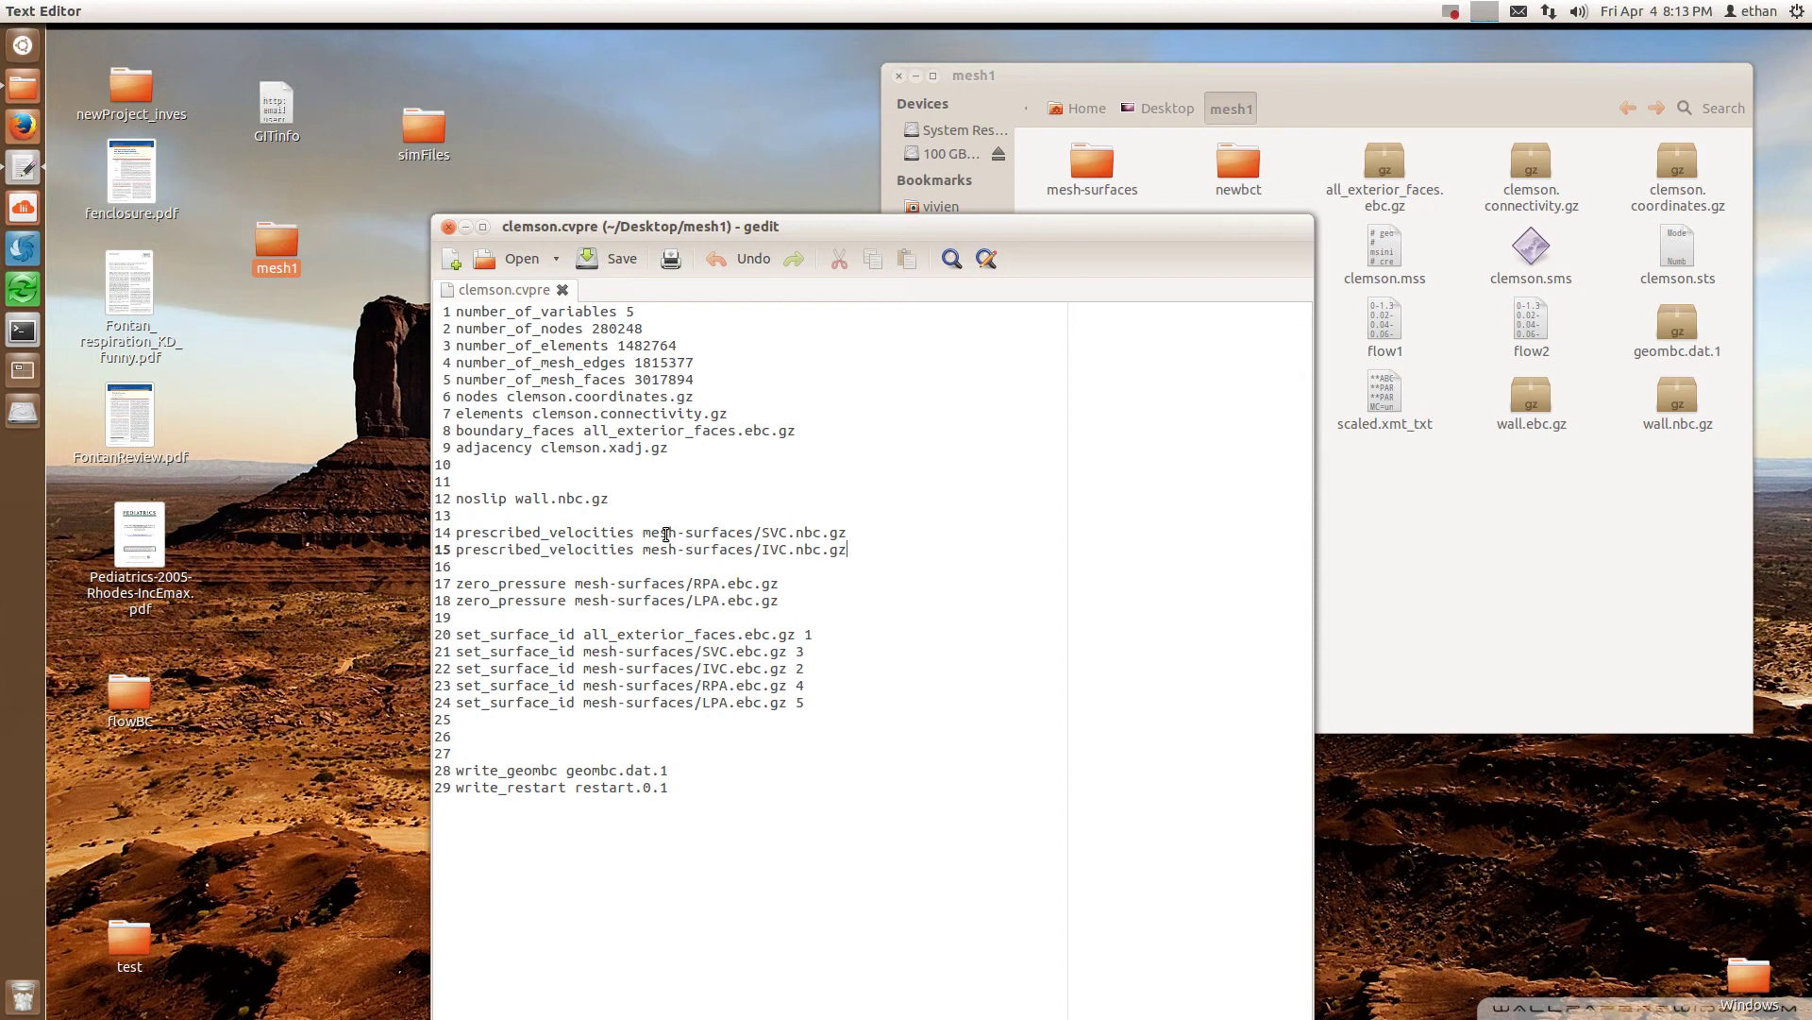
Examine the prescribed_velocities and zero_pressure lines and their nbc and ebc file types in clemson.cvpre, and close the file.
left_click_drag(636, 536, 435, 540)
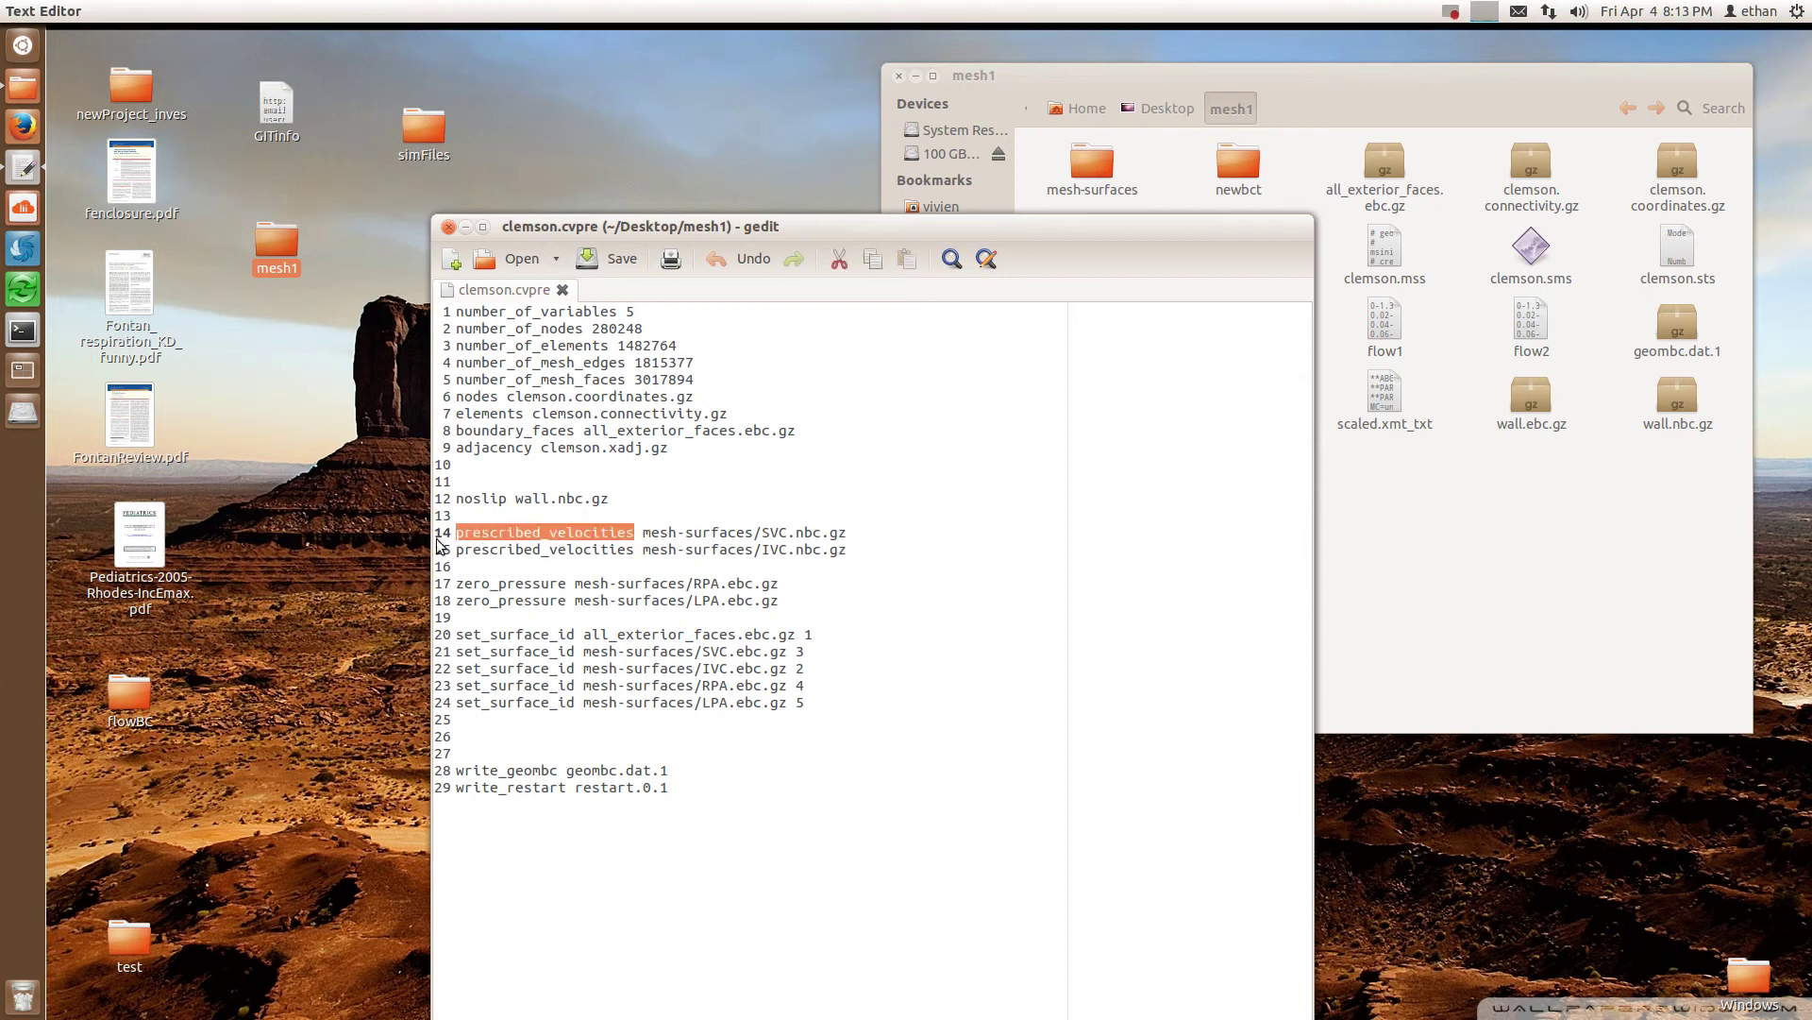
left_click(557, 549)
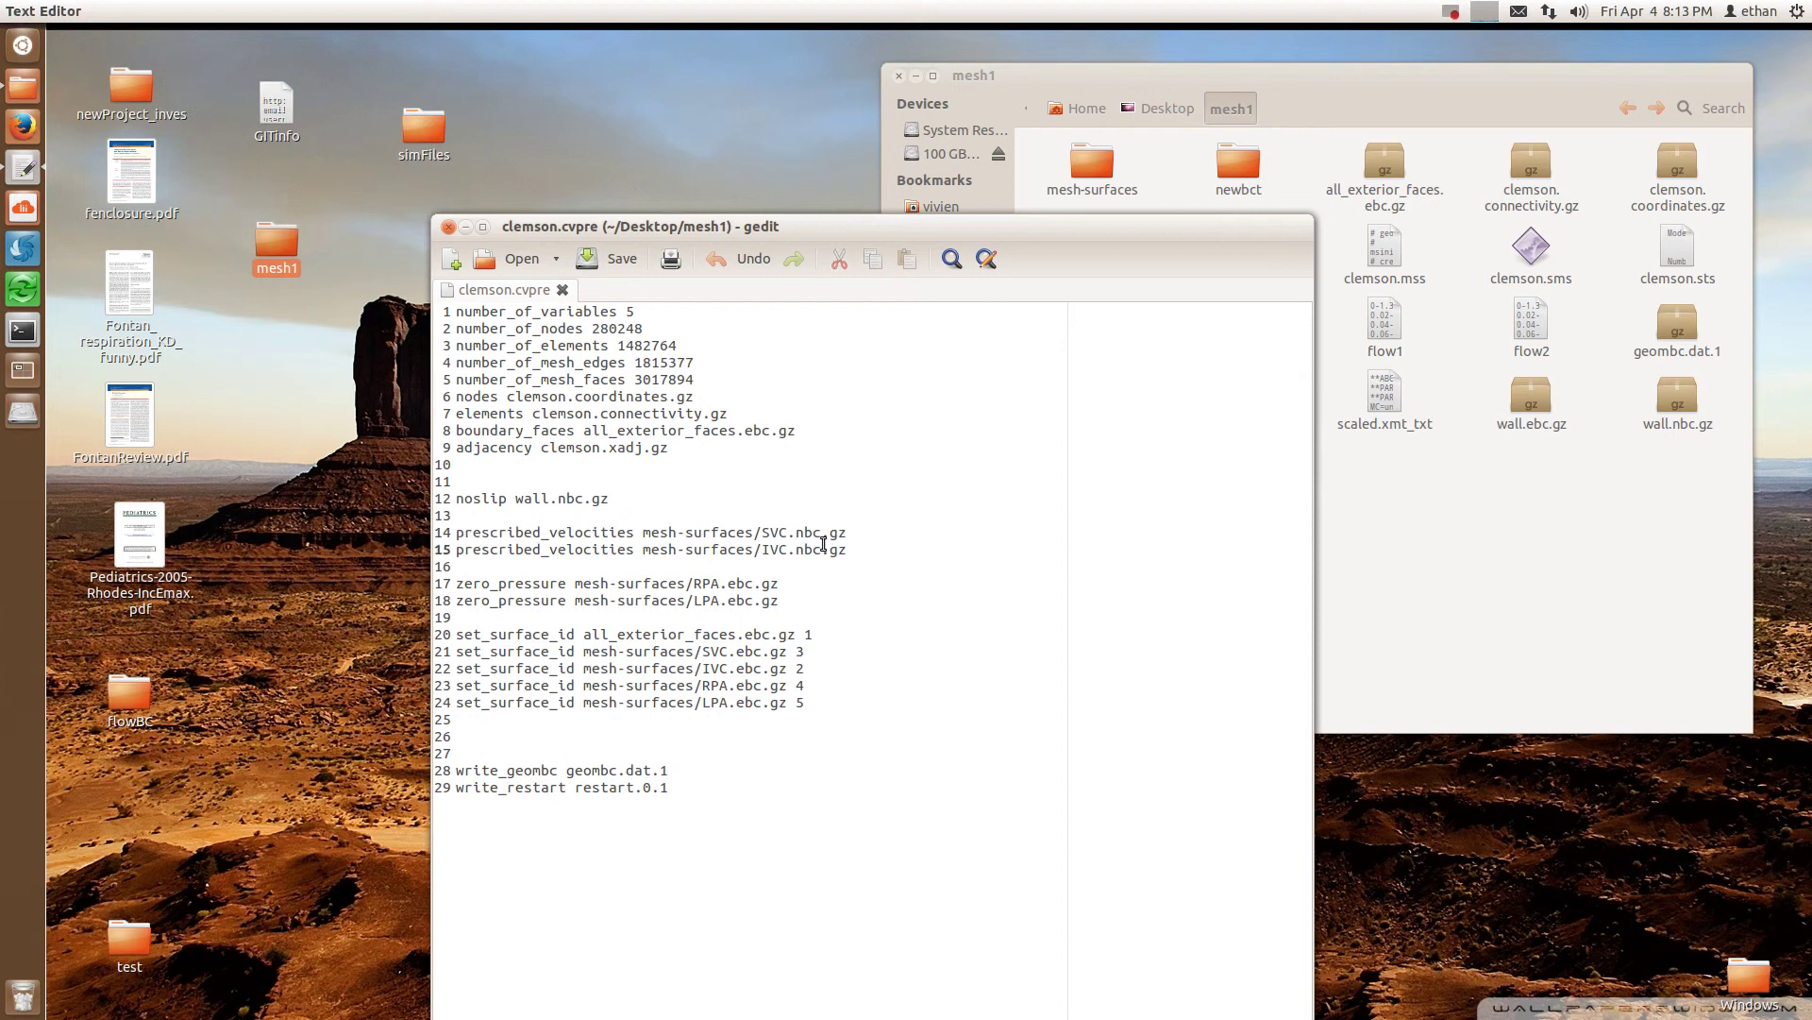
double_click(809, 534)
double_click(809, 549)
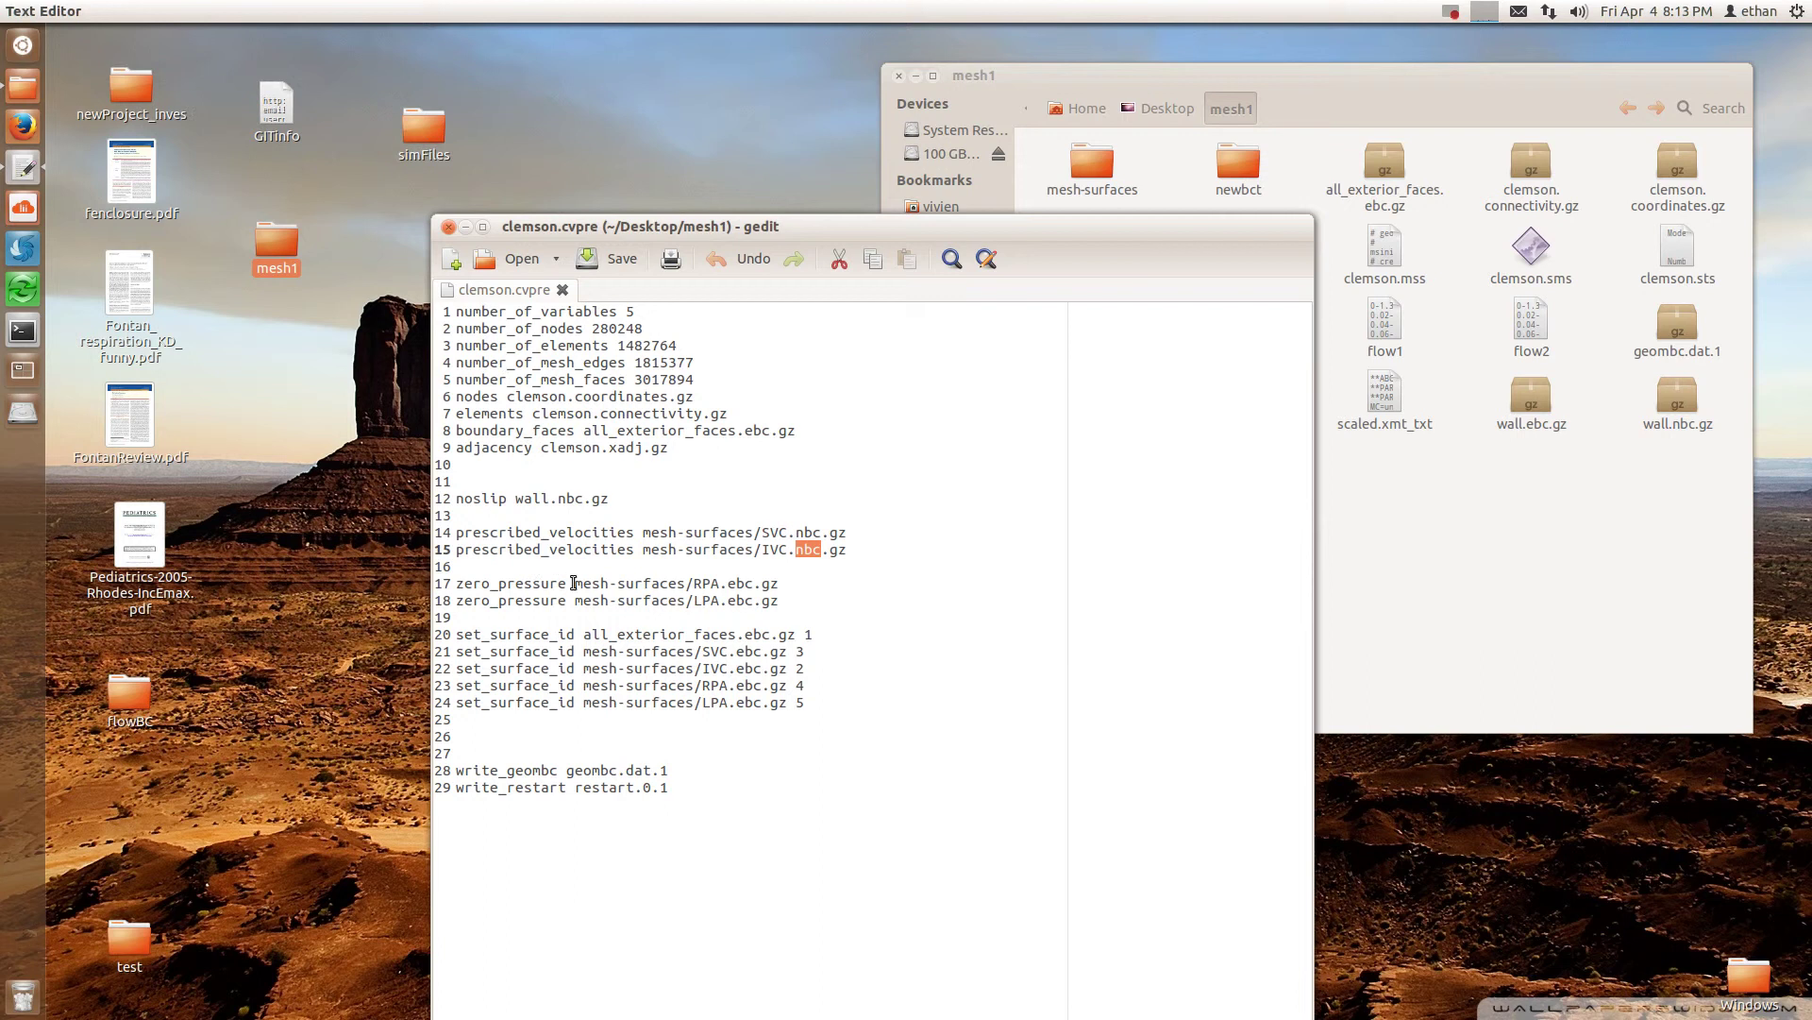
double_click(748, 584)
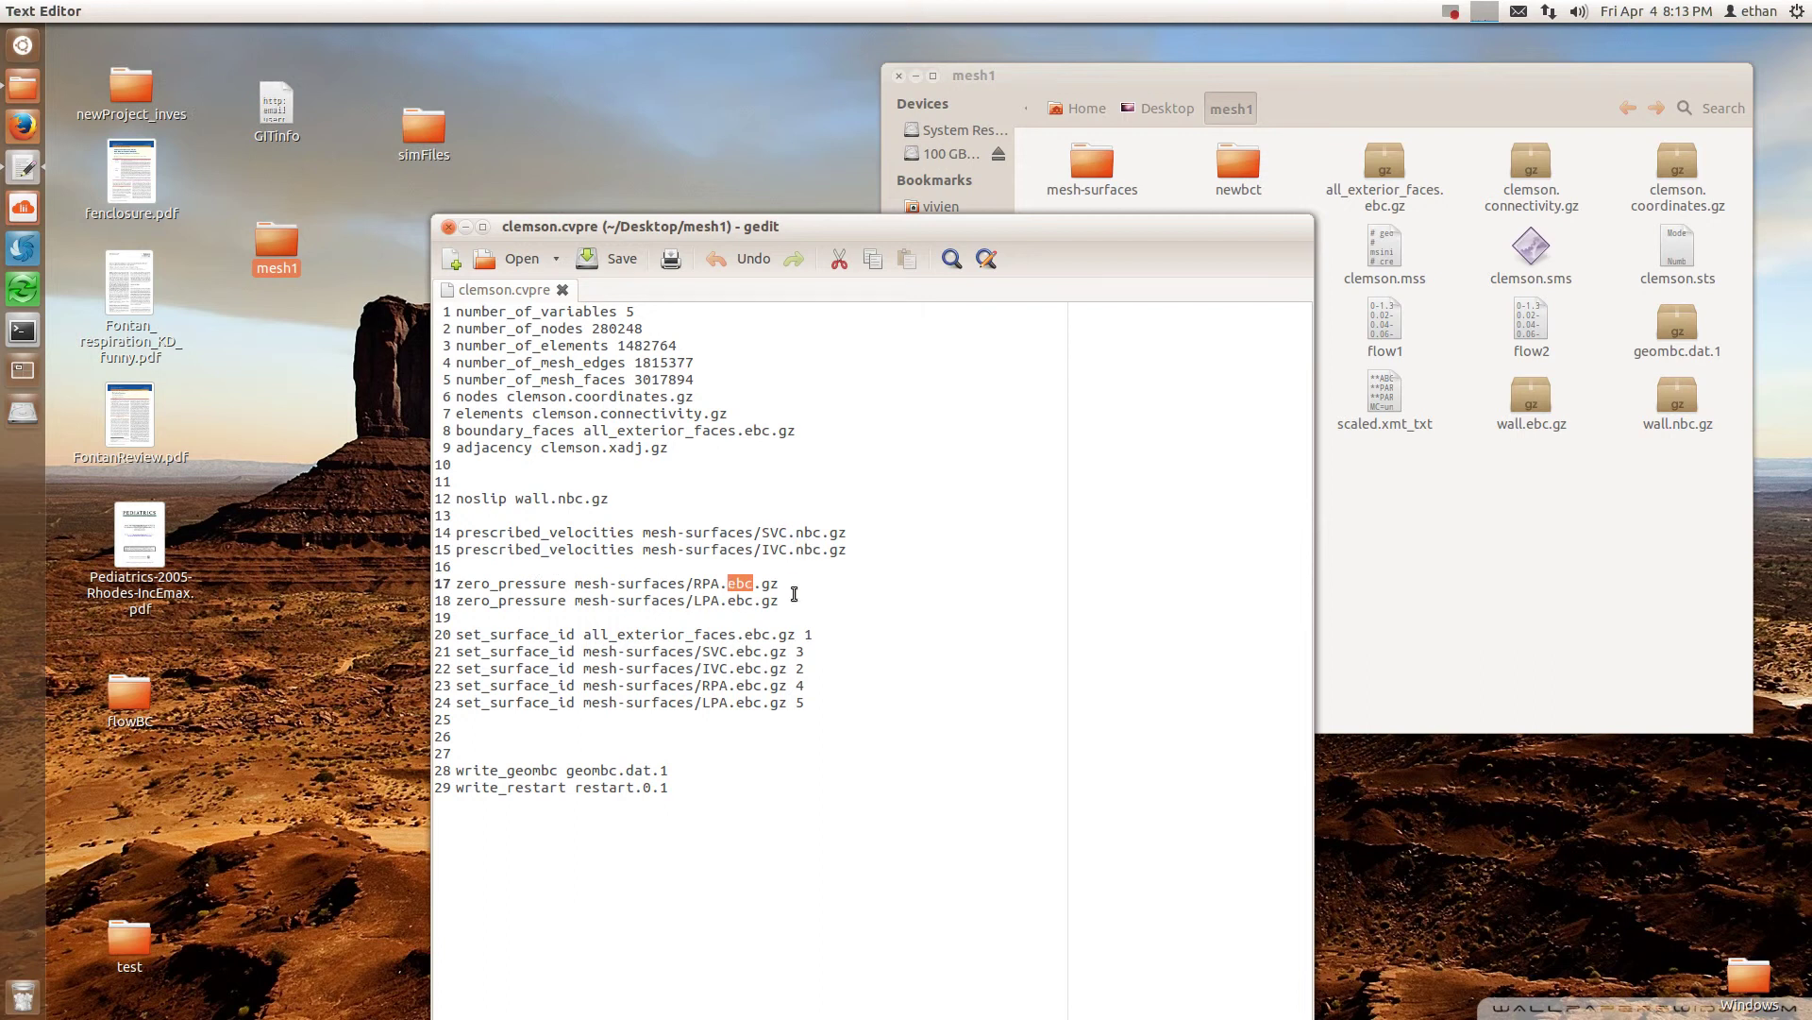
left_click(747, 600)
left_click_drag(914, 227, 898, 206)
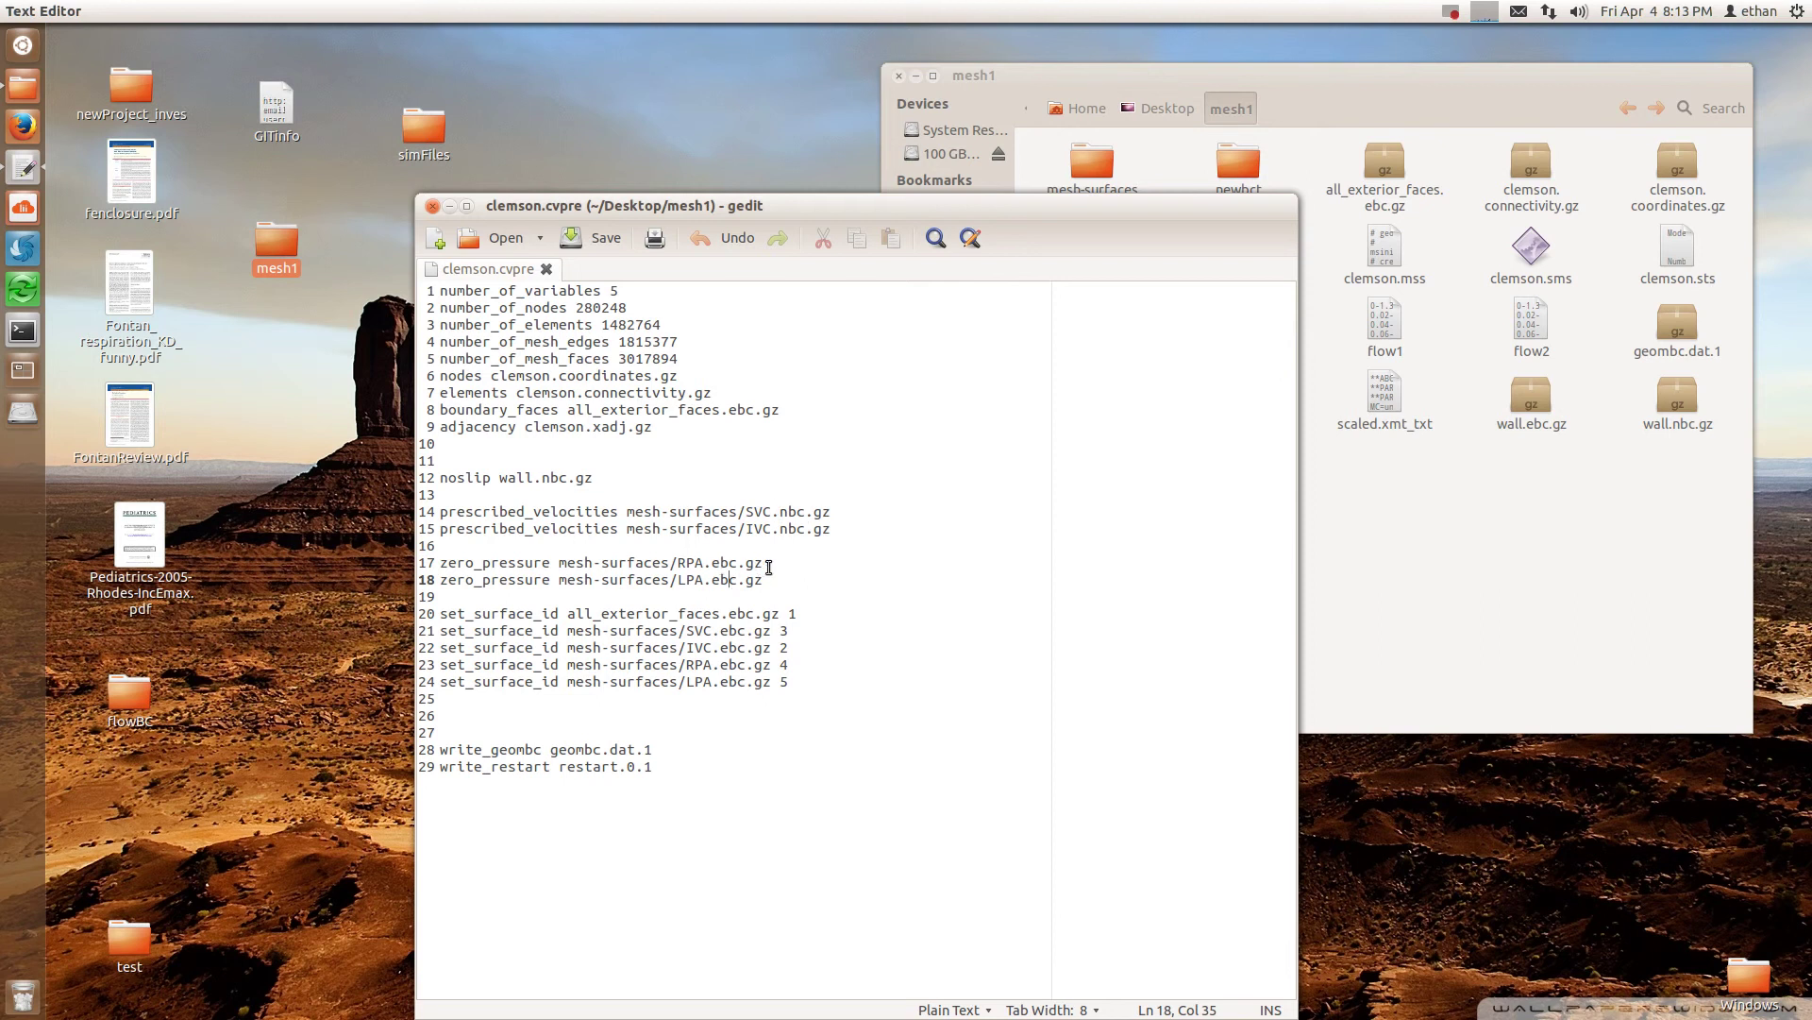
left_click(433, 205)
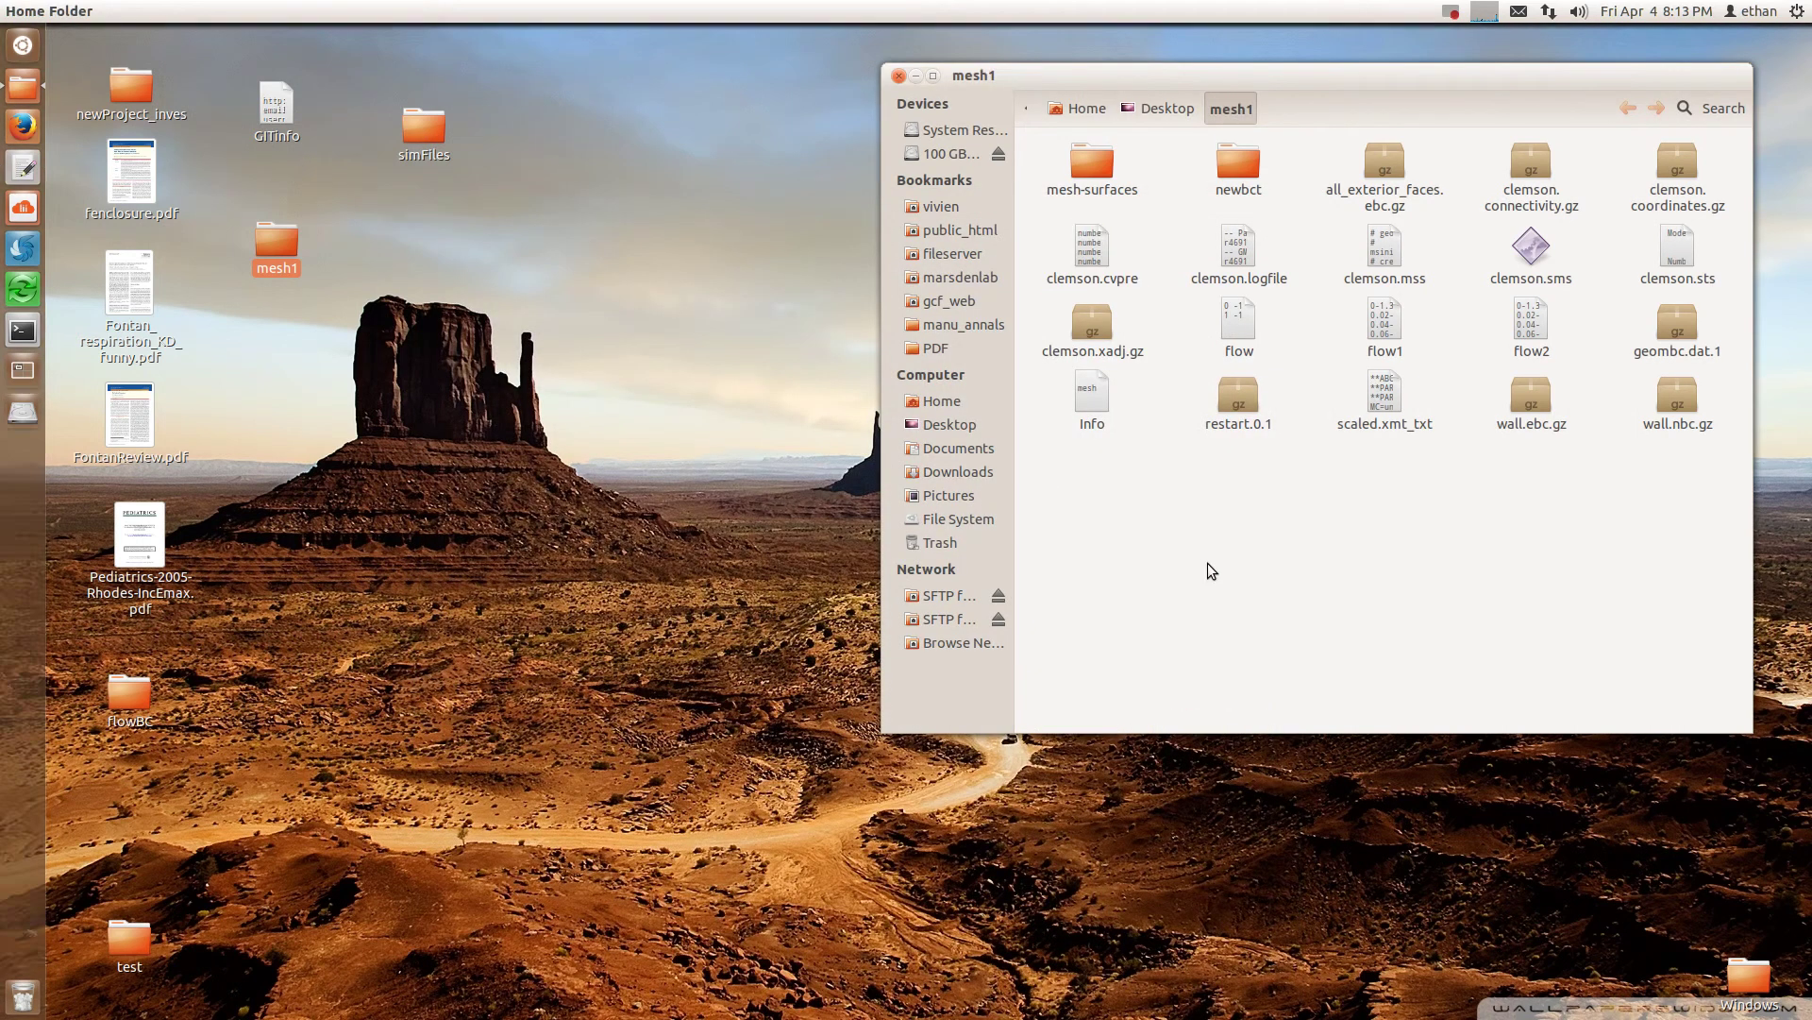
Copy the mesh1 folder's path and change to that directory in a new terminal.
key("ctrl+l")
key("ctrl+c")
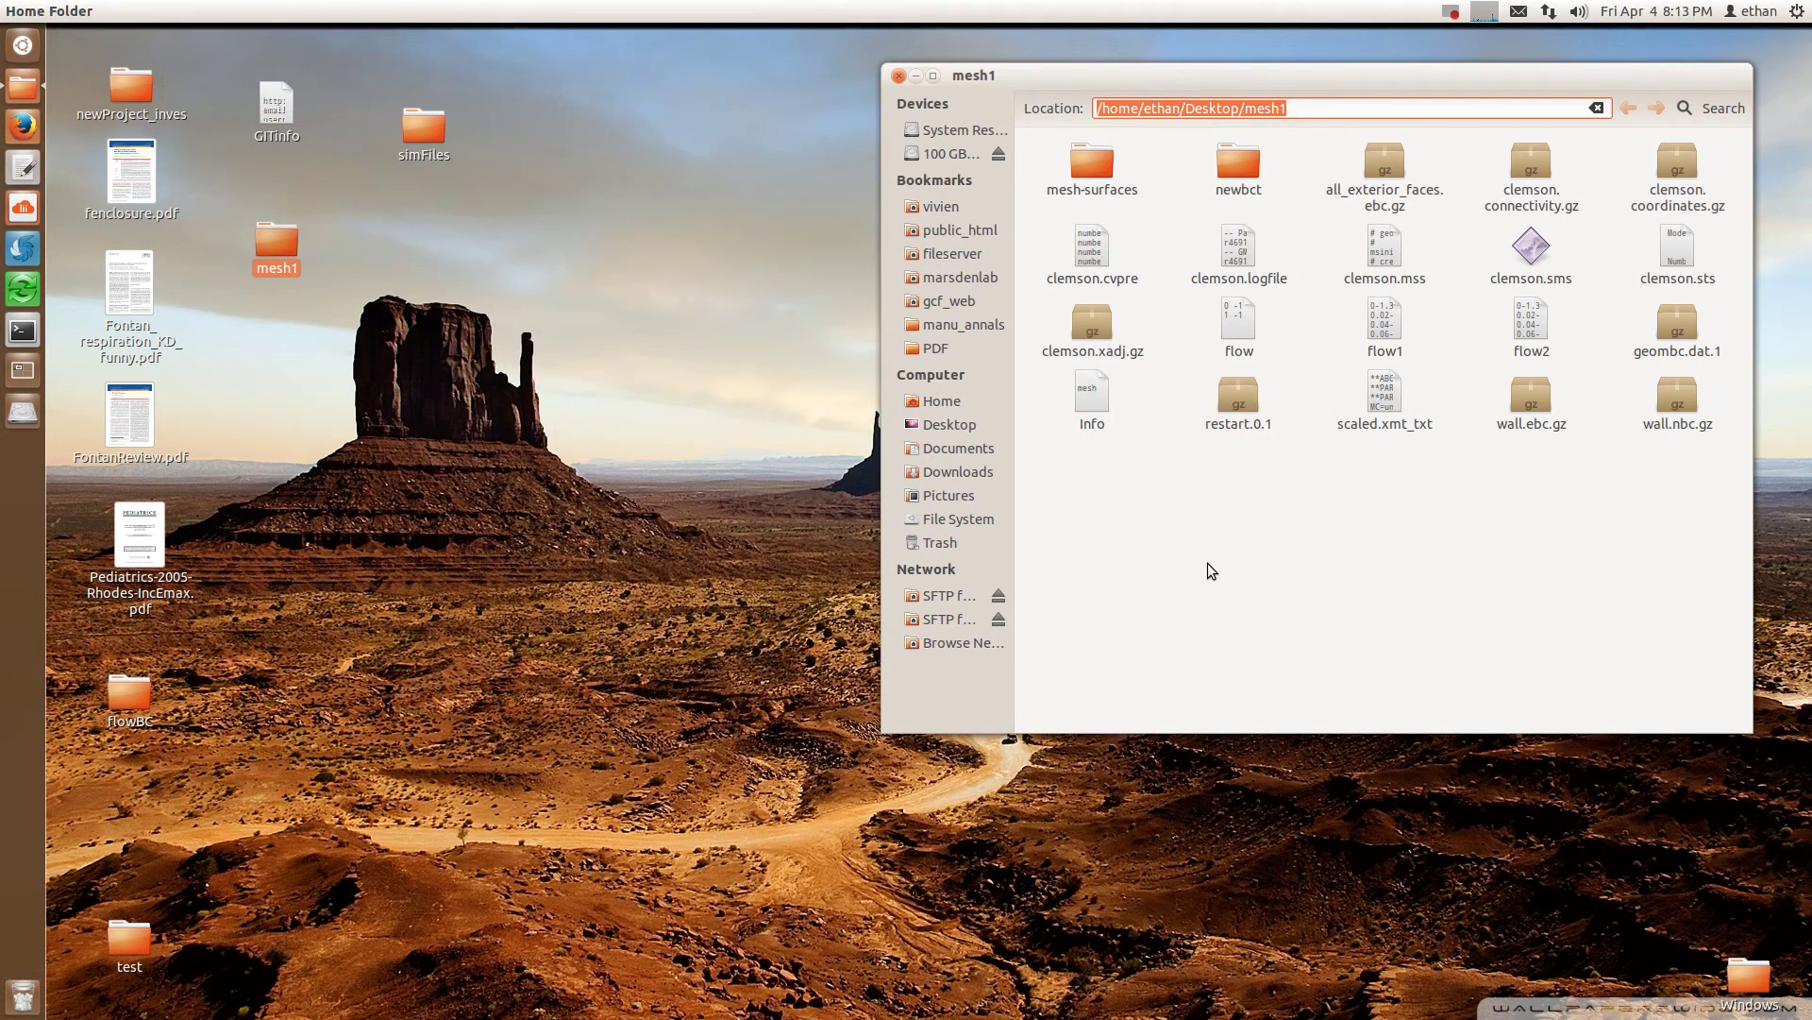
key("ctrl+alt+t")
type("cd")
key("ctrl+shift+v")
key("Return")
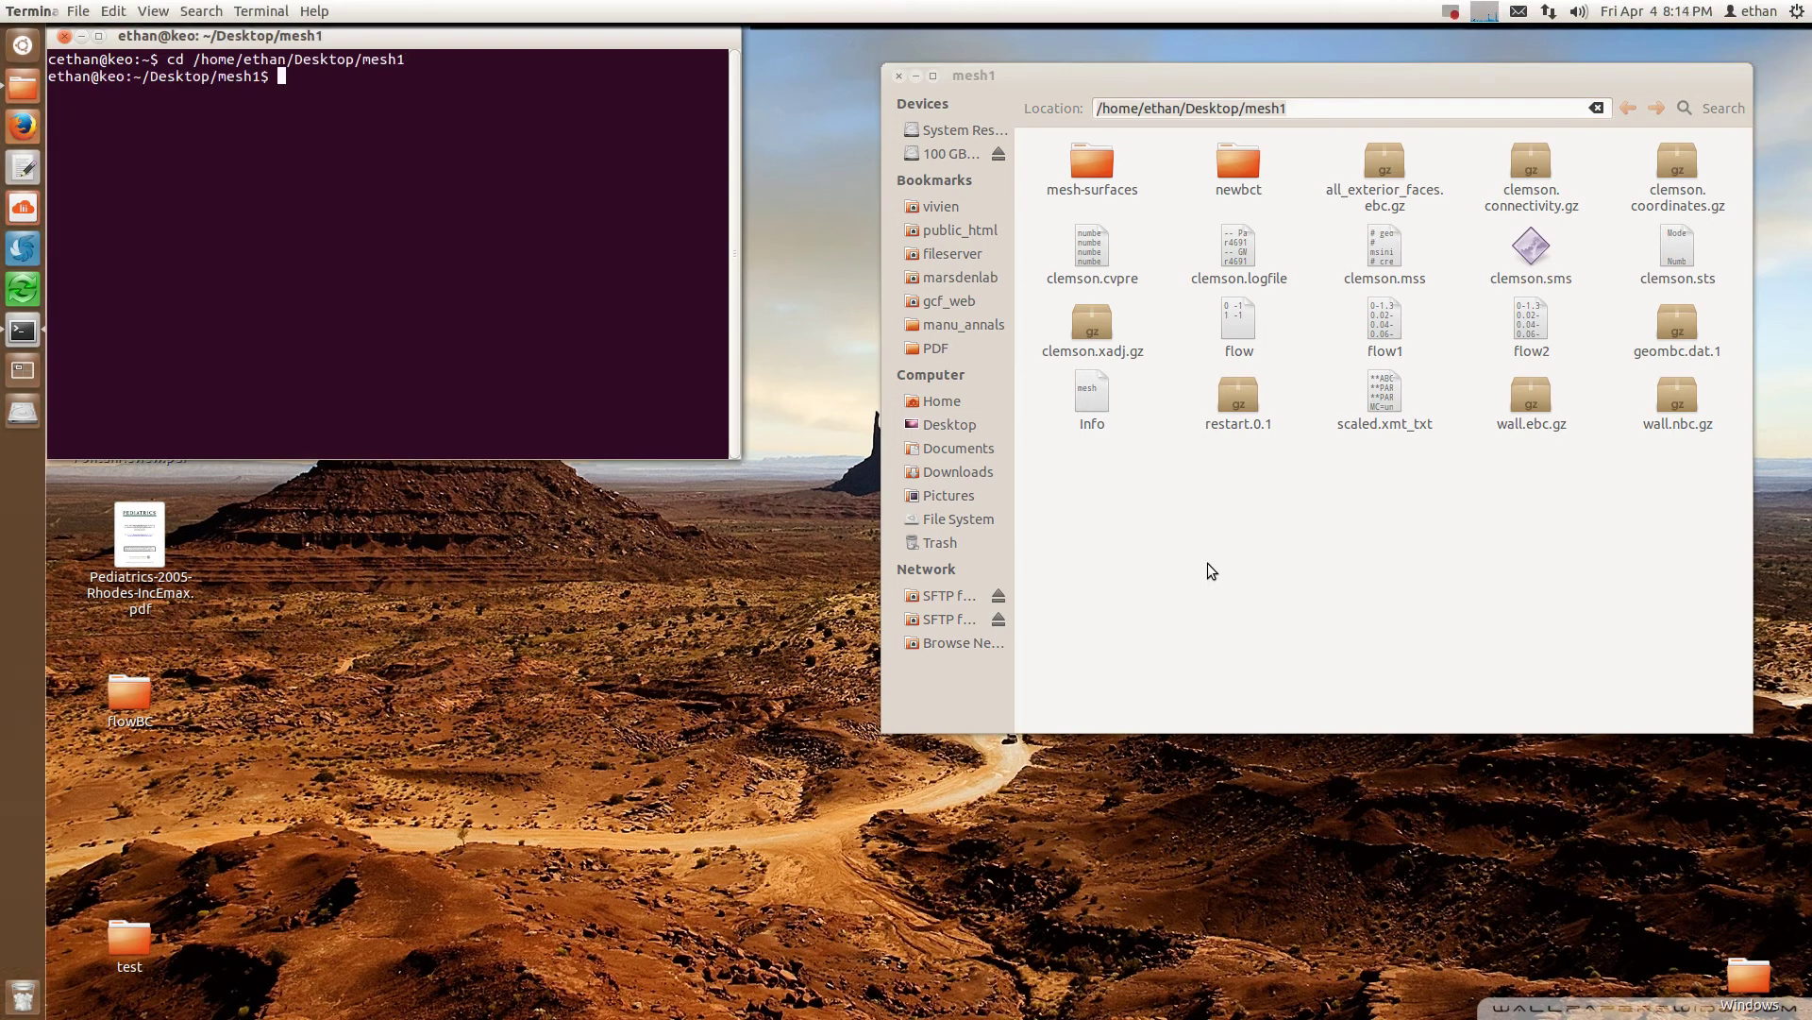
Run presolver on clemson.cvpre in the terminal and move the terminal window clear of the mesh1 folder's files.
type("presol")
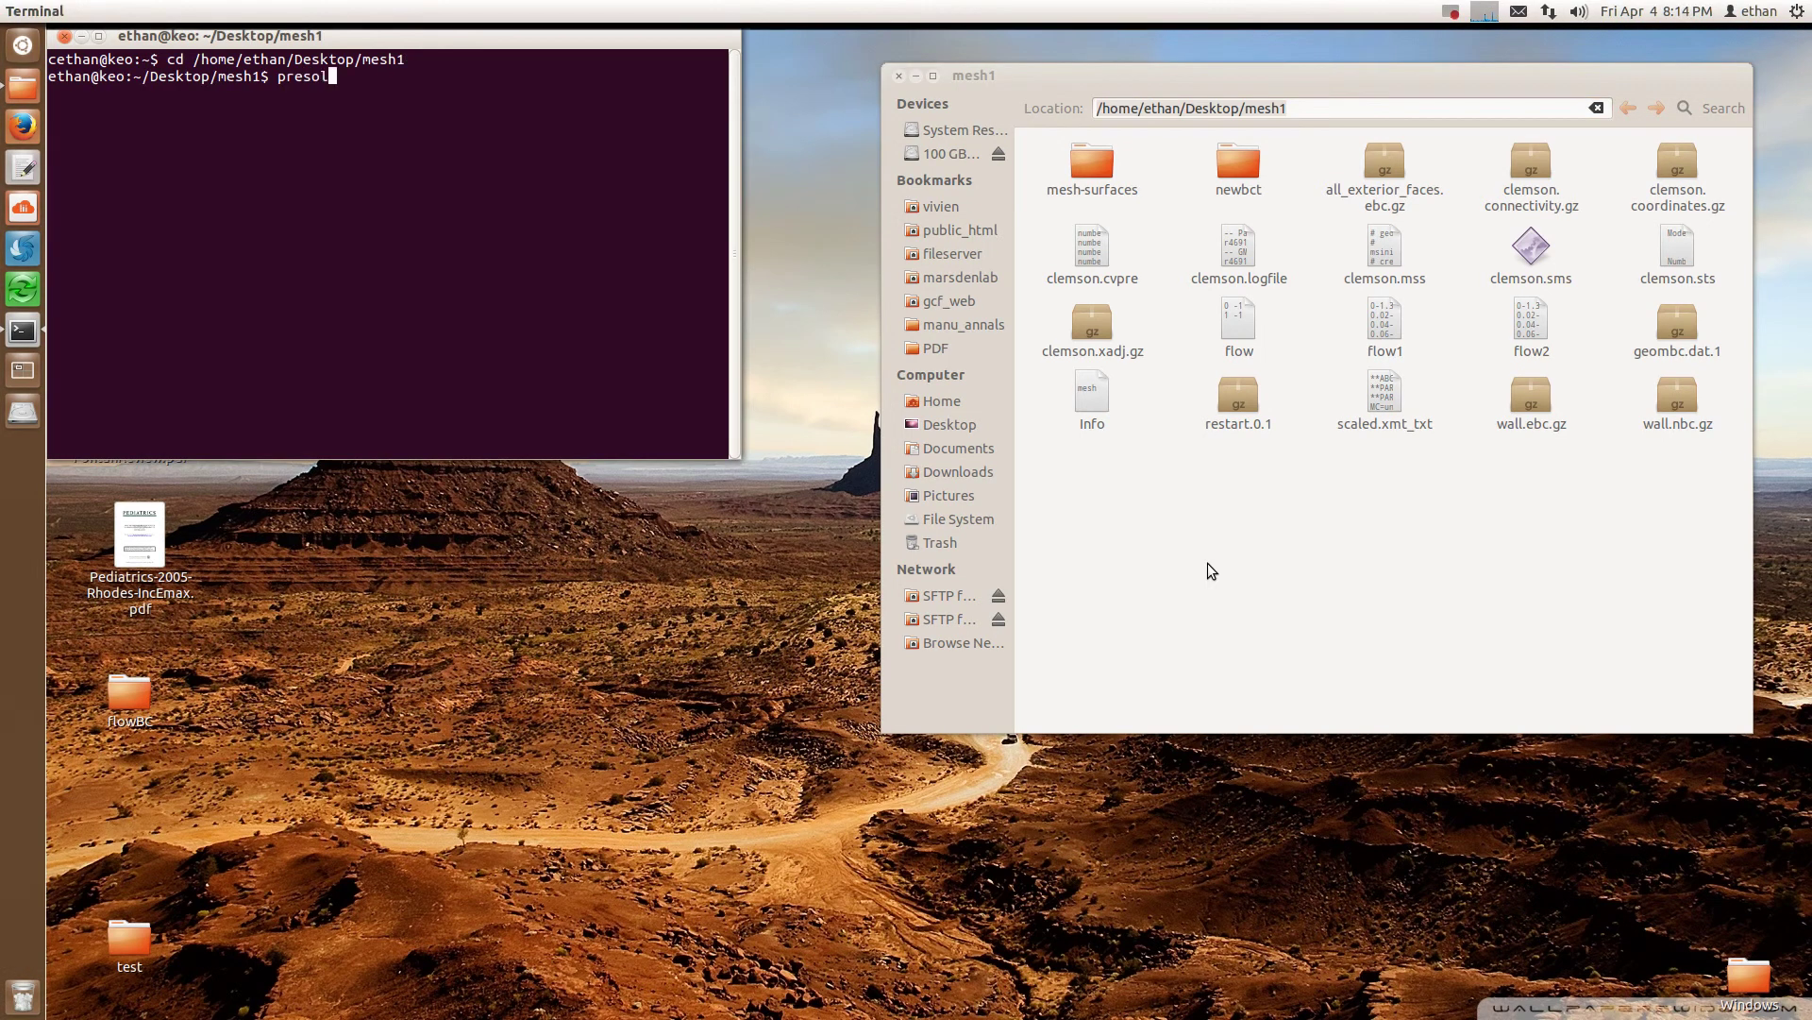
type("ver clem")
key("Tab")
type("cvpre")
key("Return")
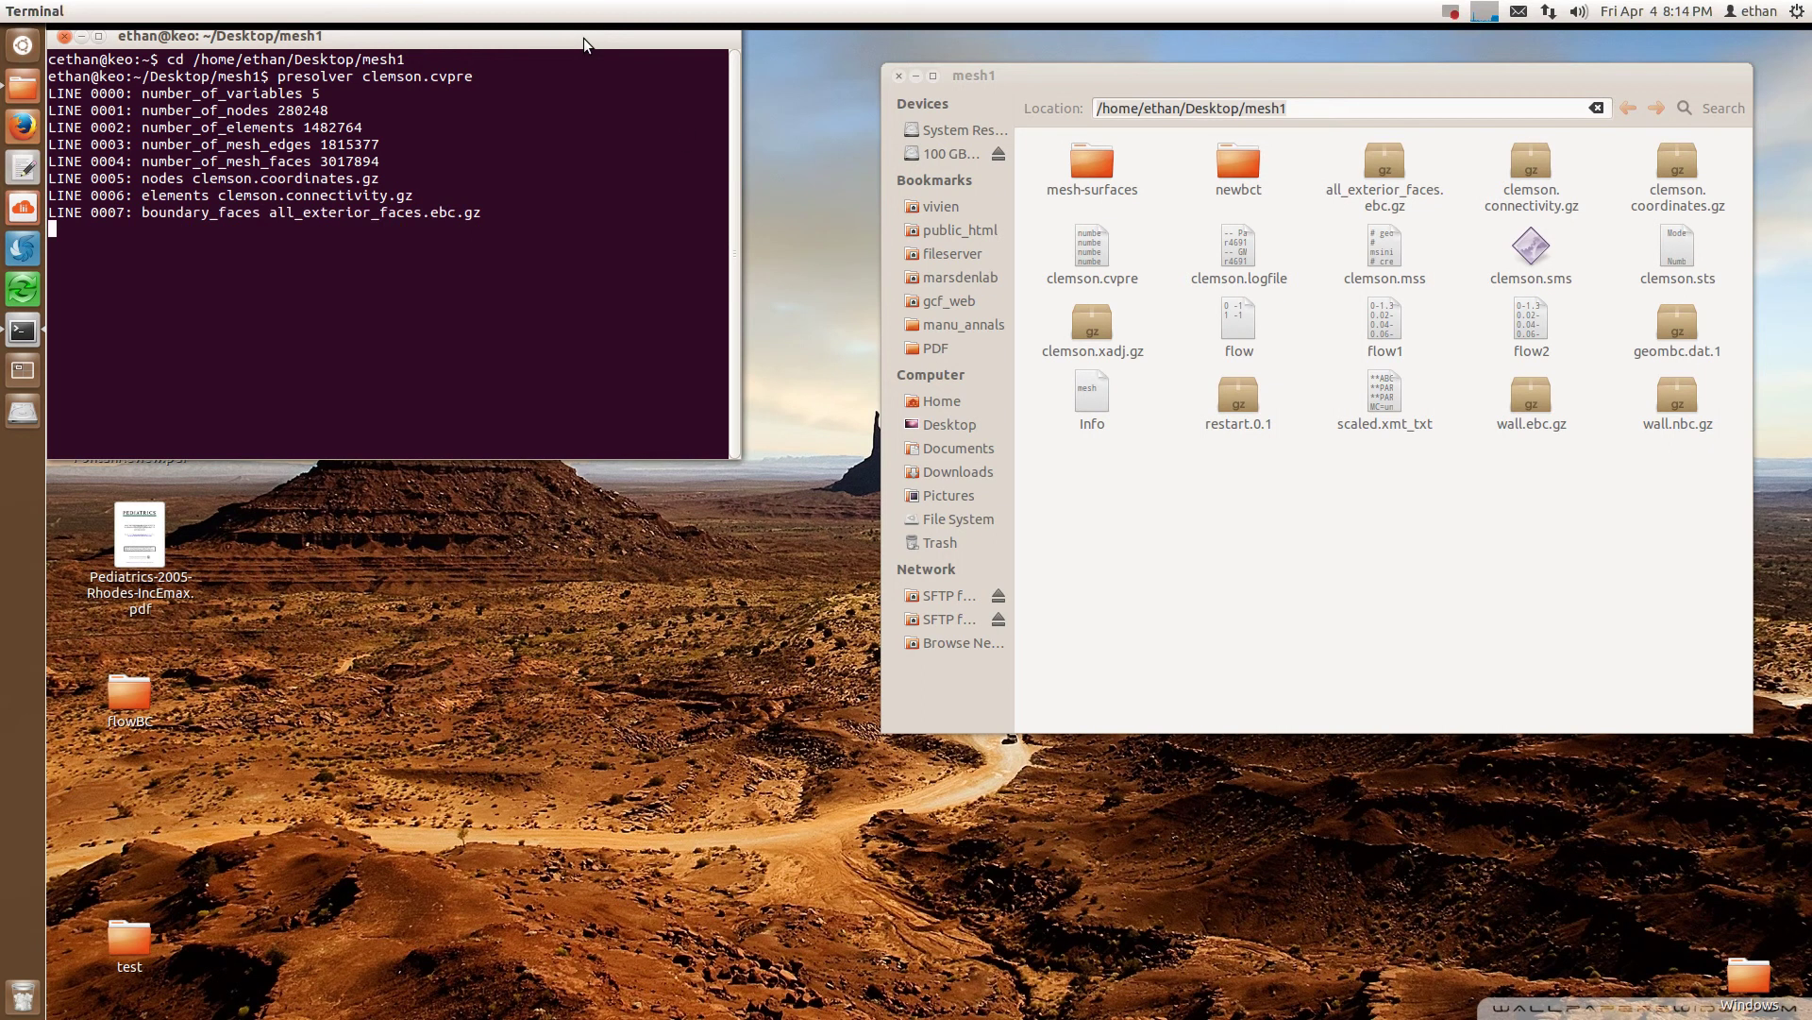
left_click_drag(584, 38, 959, 551)
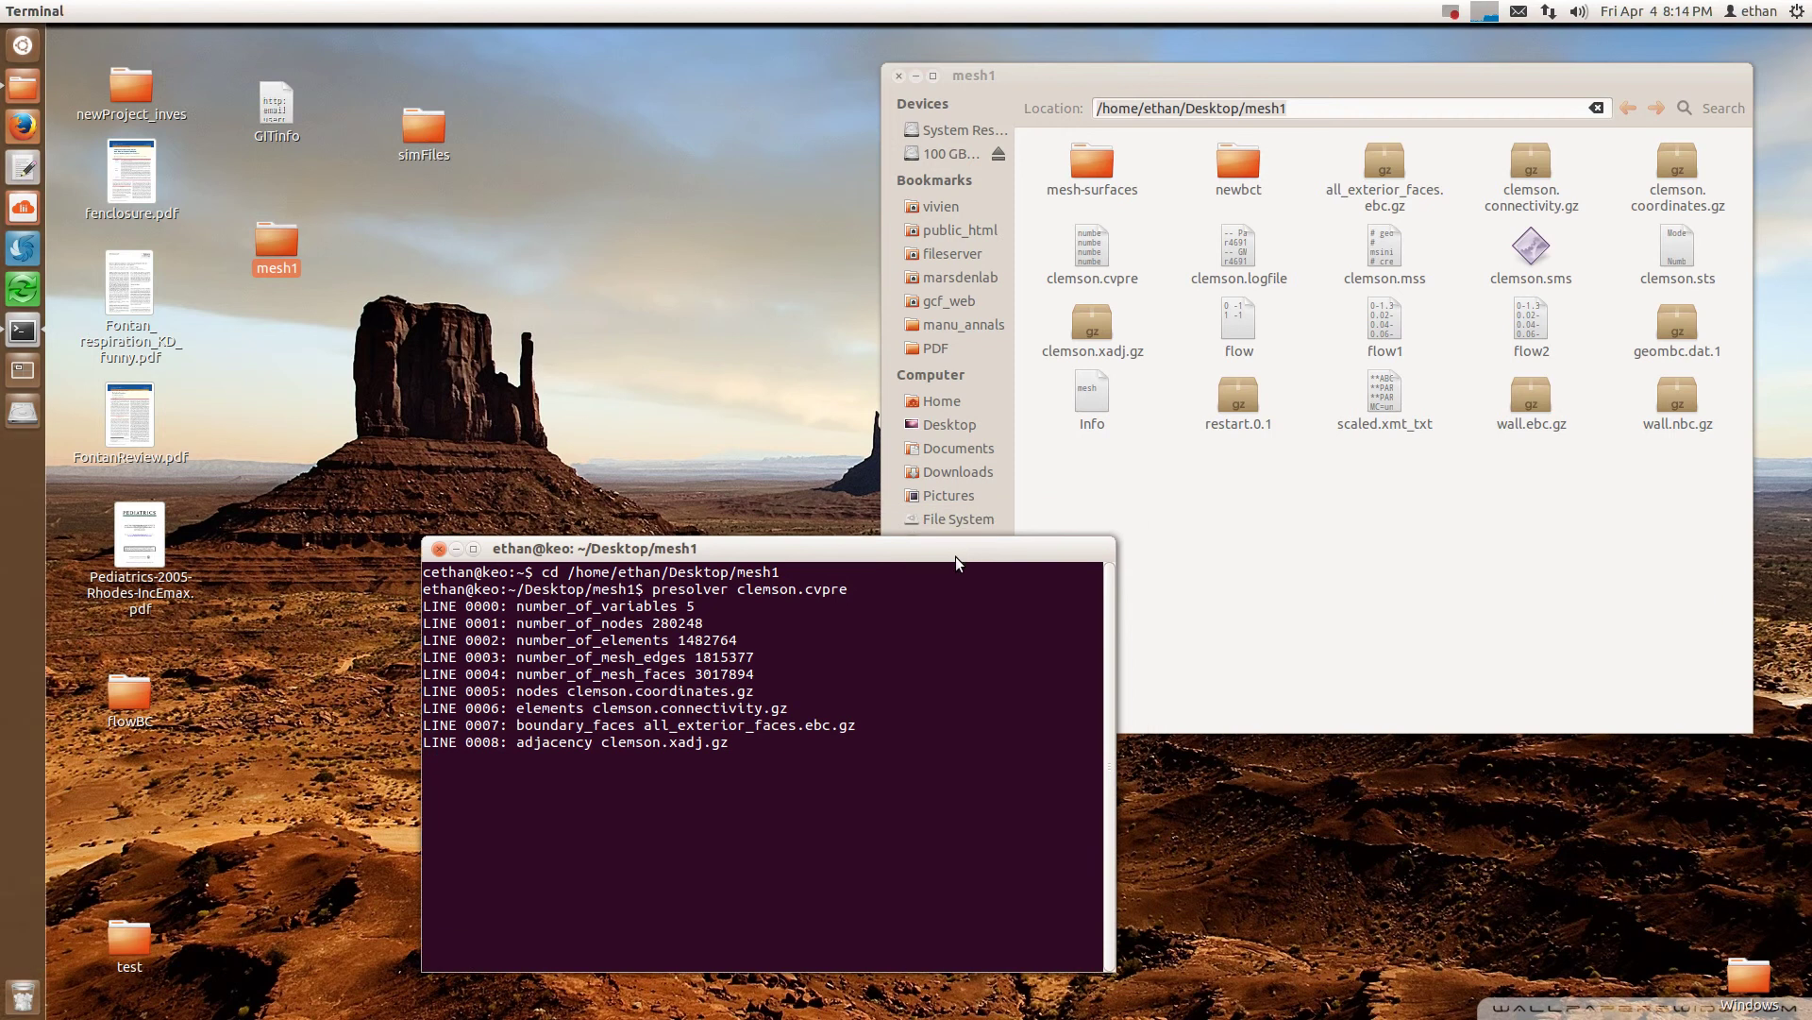
left_click_drag(955, 552, 881, 570)
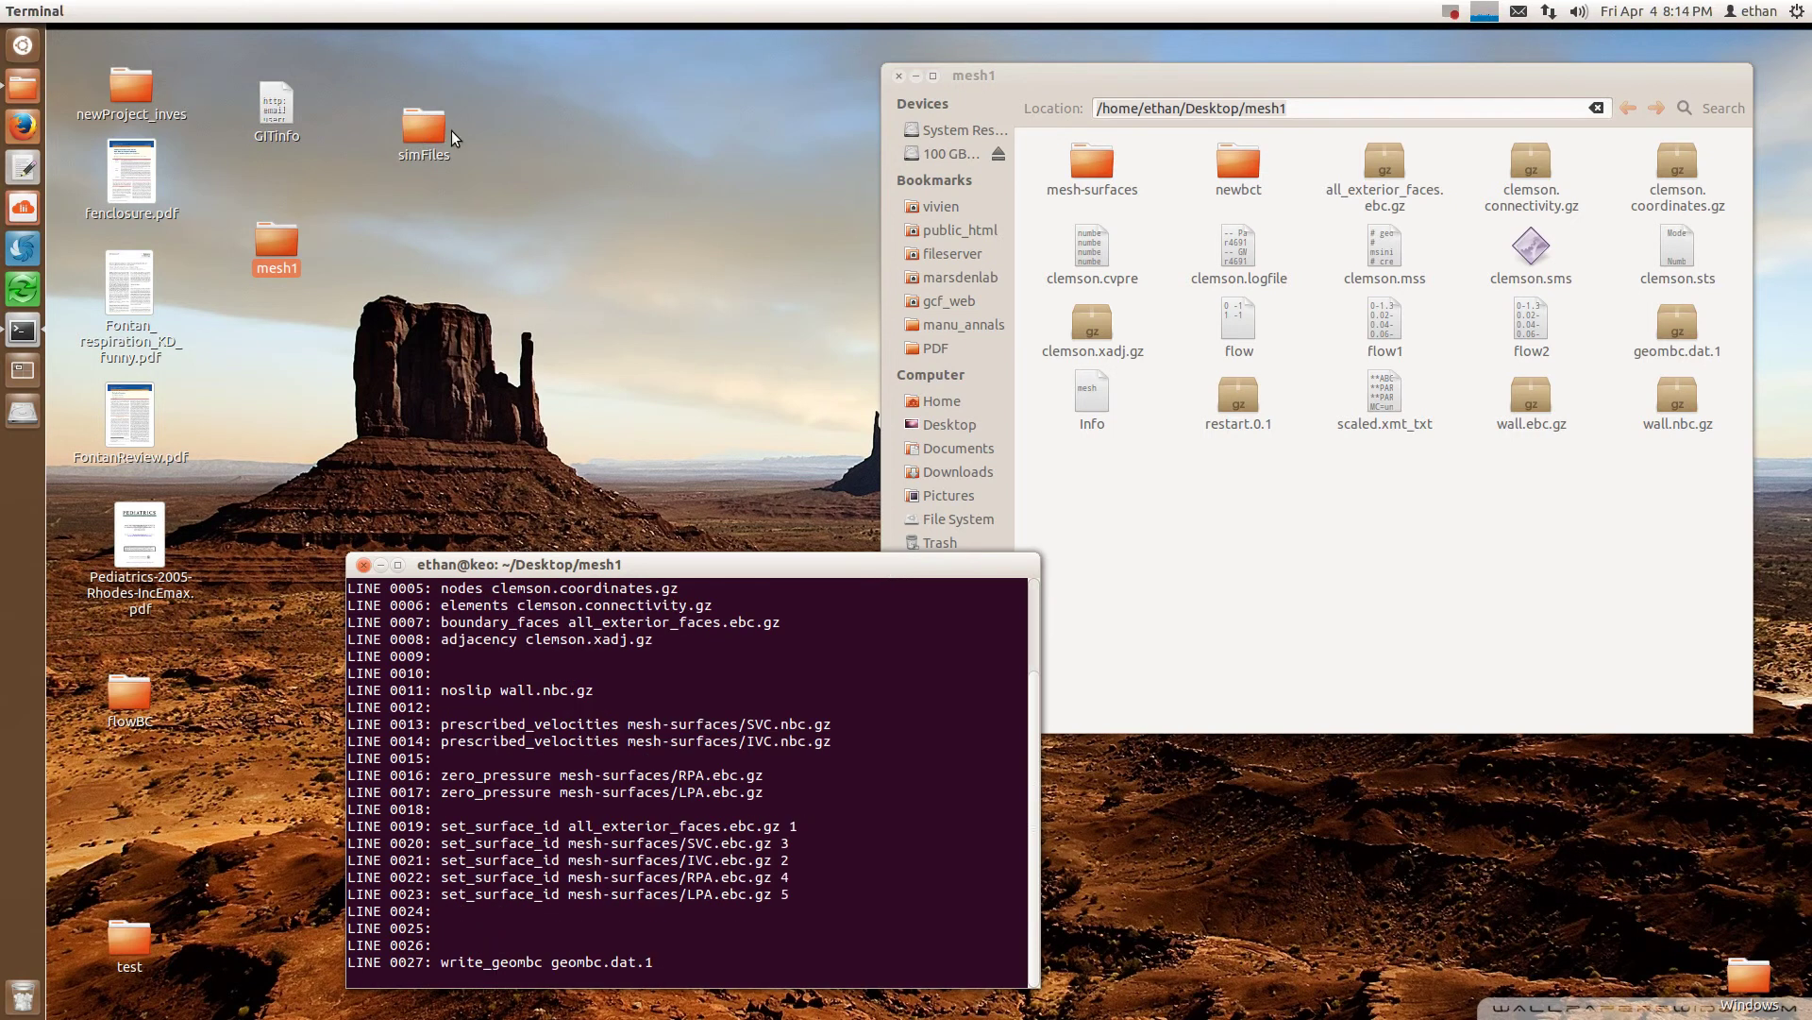
Copy geombc.dat.1 and restart.0.1 from mesh1 into the simFiles folder on the desktop, replacing the existing files.
left_click(1407, 525)
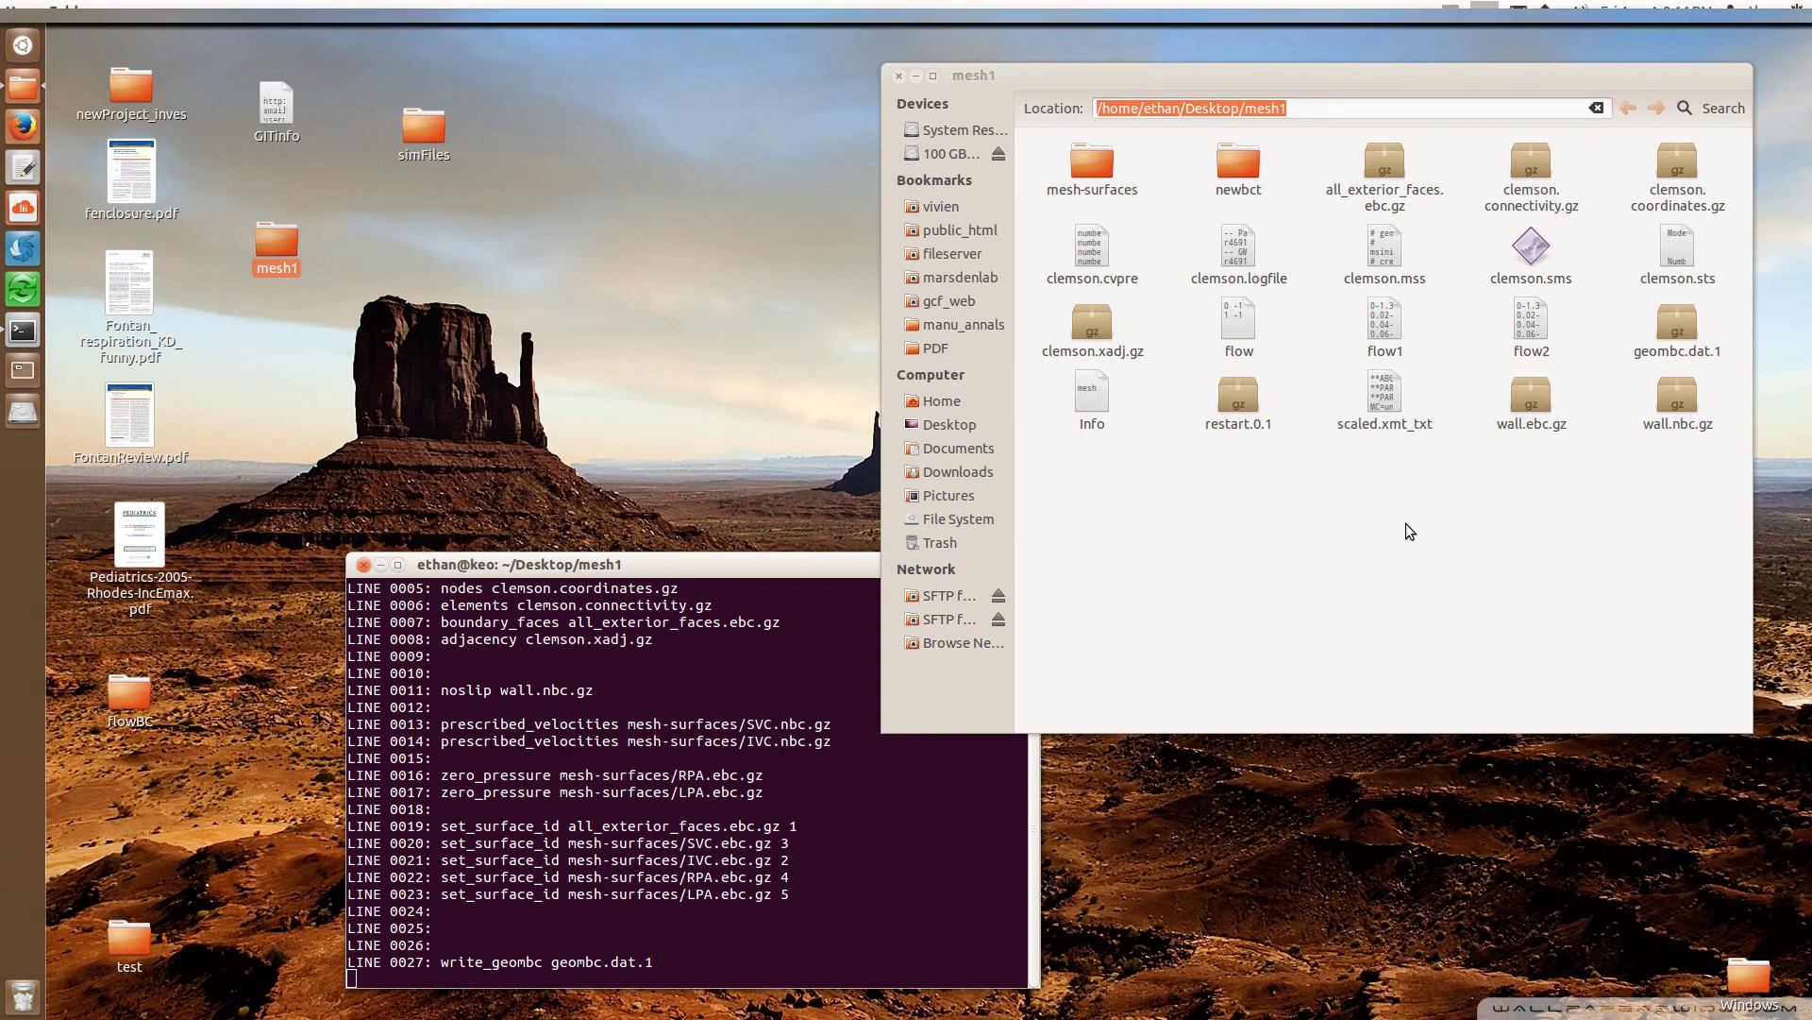
type("geom")
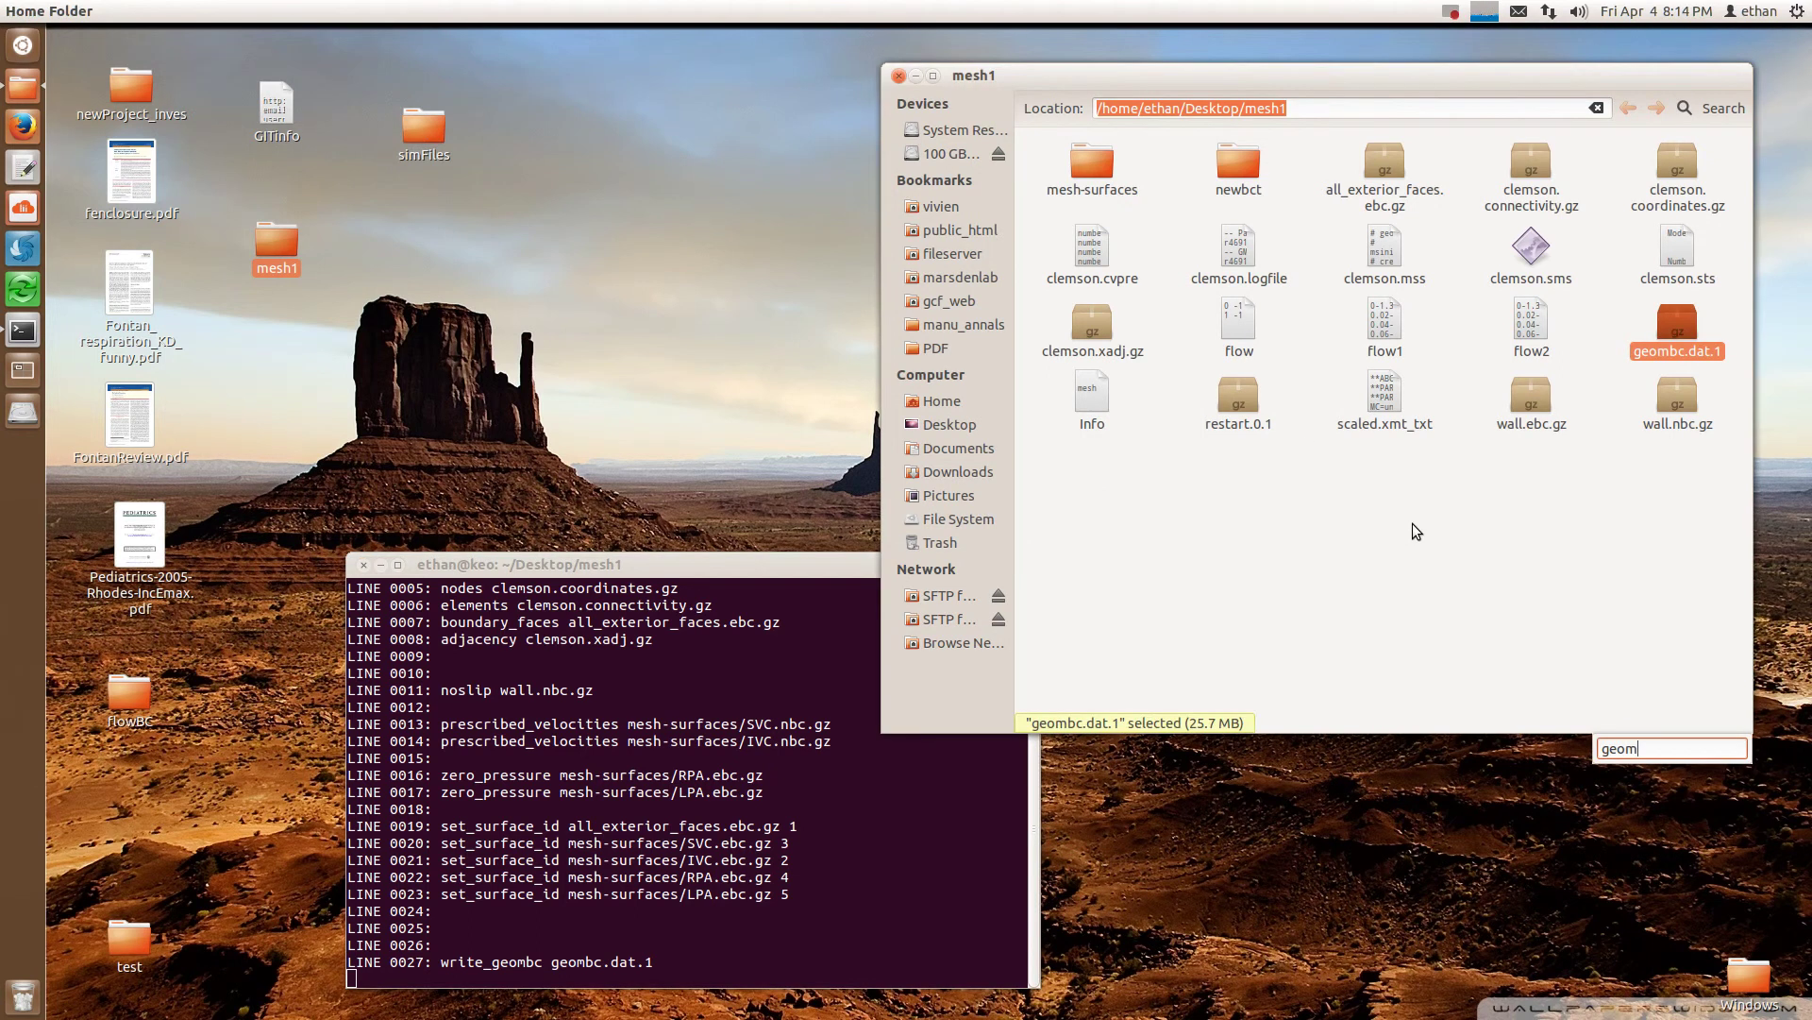
left_click(1246, 403, "ctrl")
double_click(412, 135)
left_click_drag(593, 40, 1440, 528)
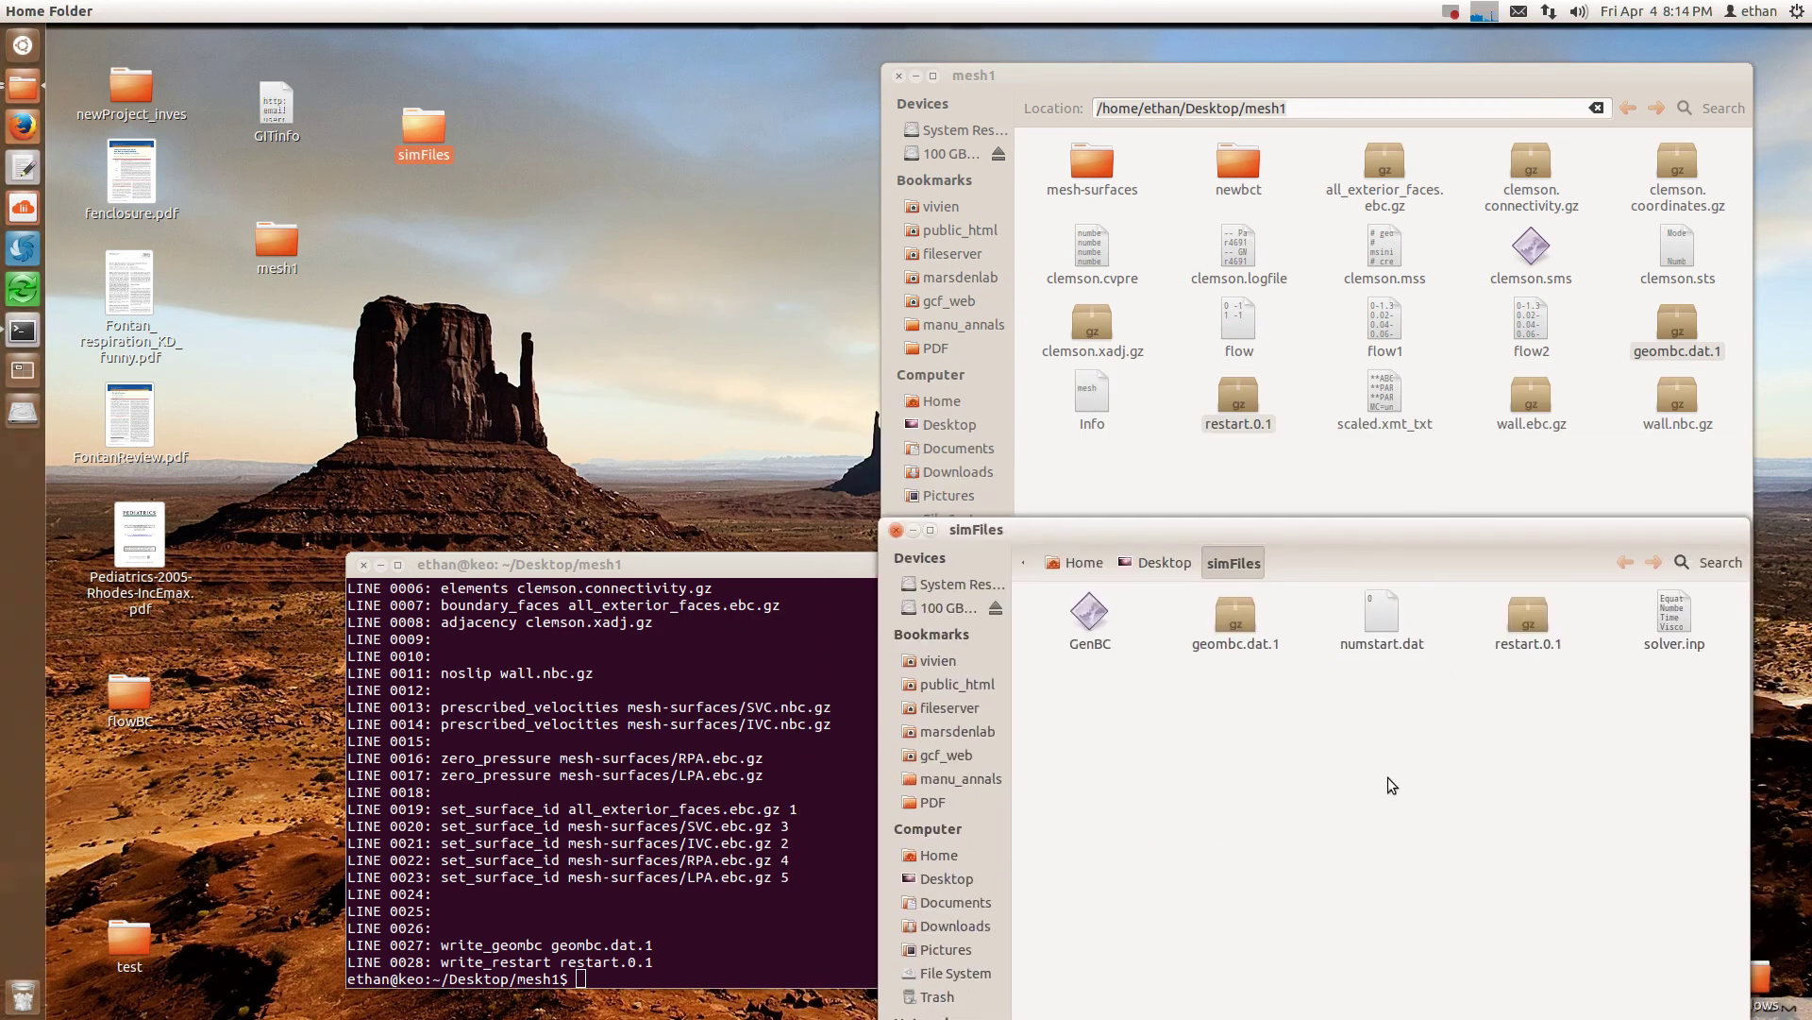
key("ctrl+v")
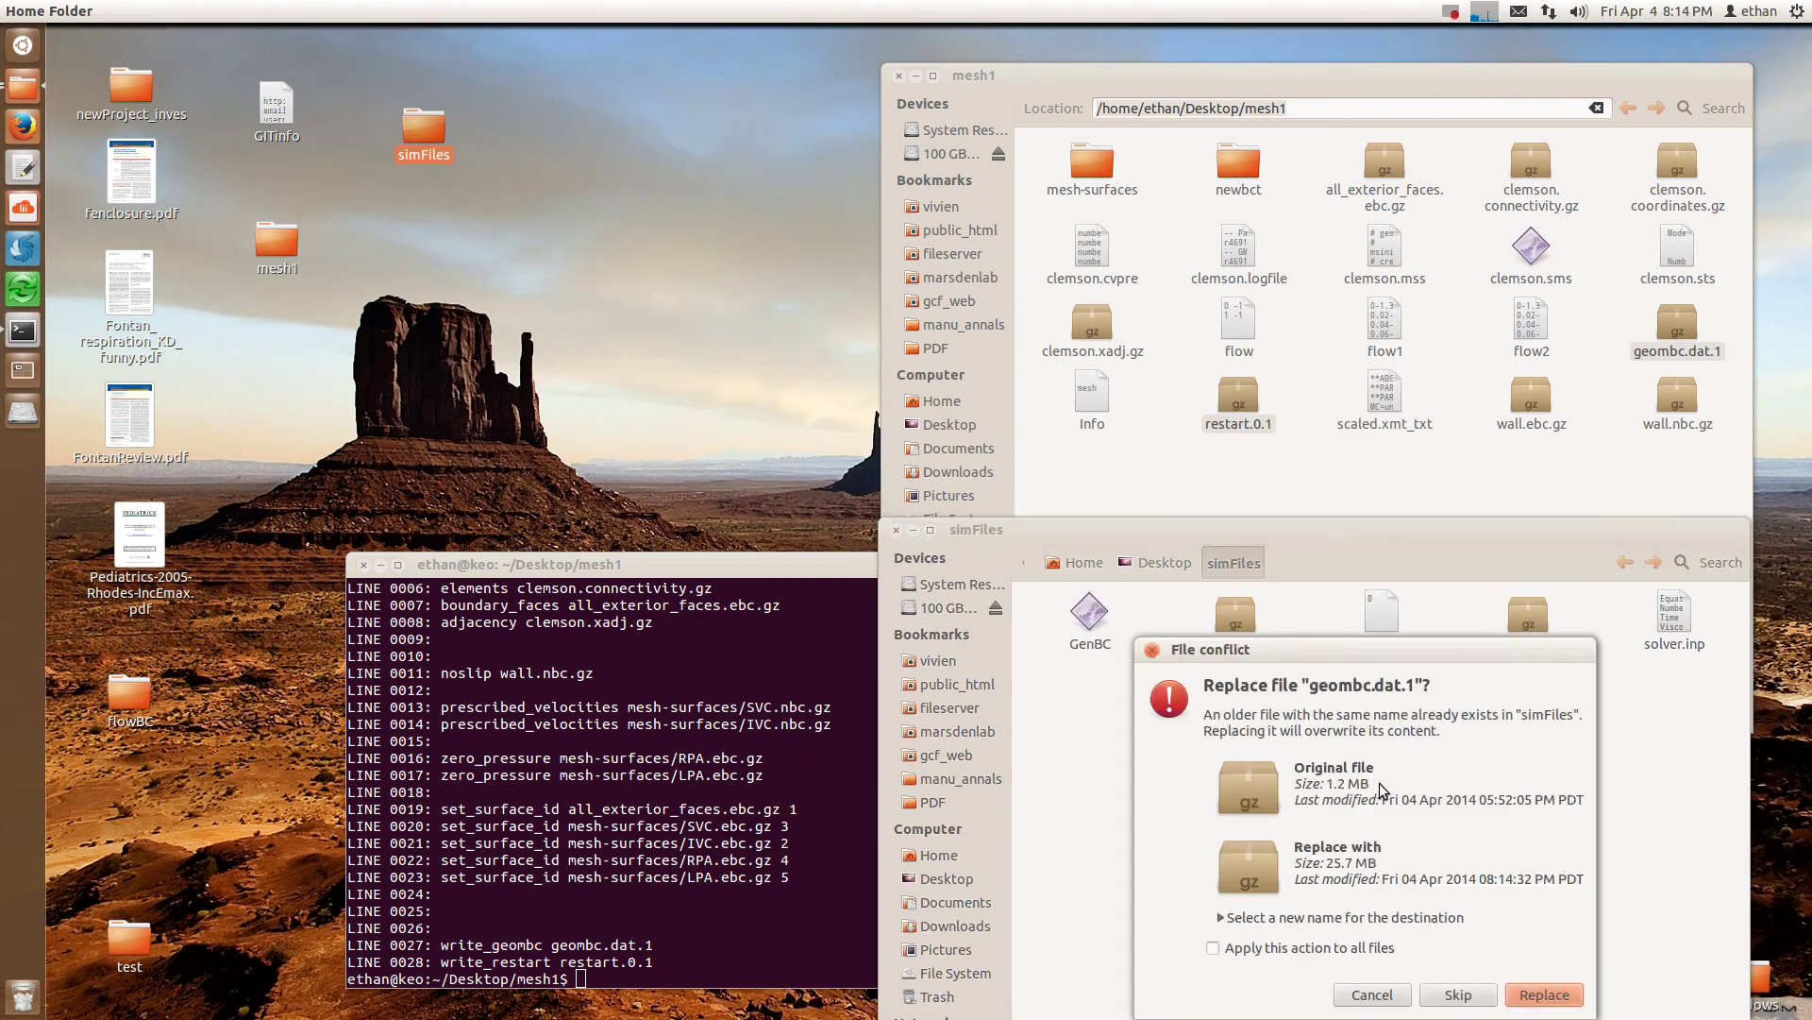
left_click(1551, 995)
left_click(1546, 990)
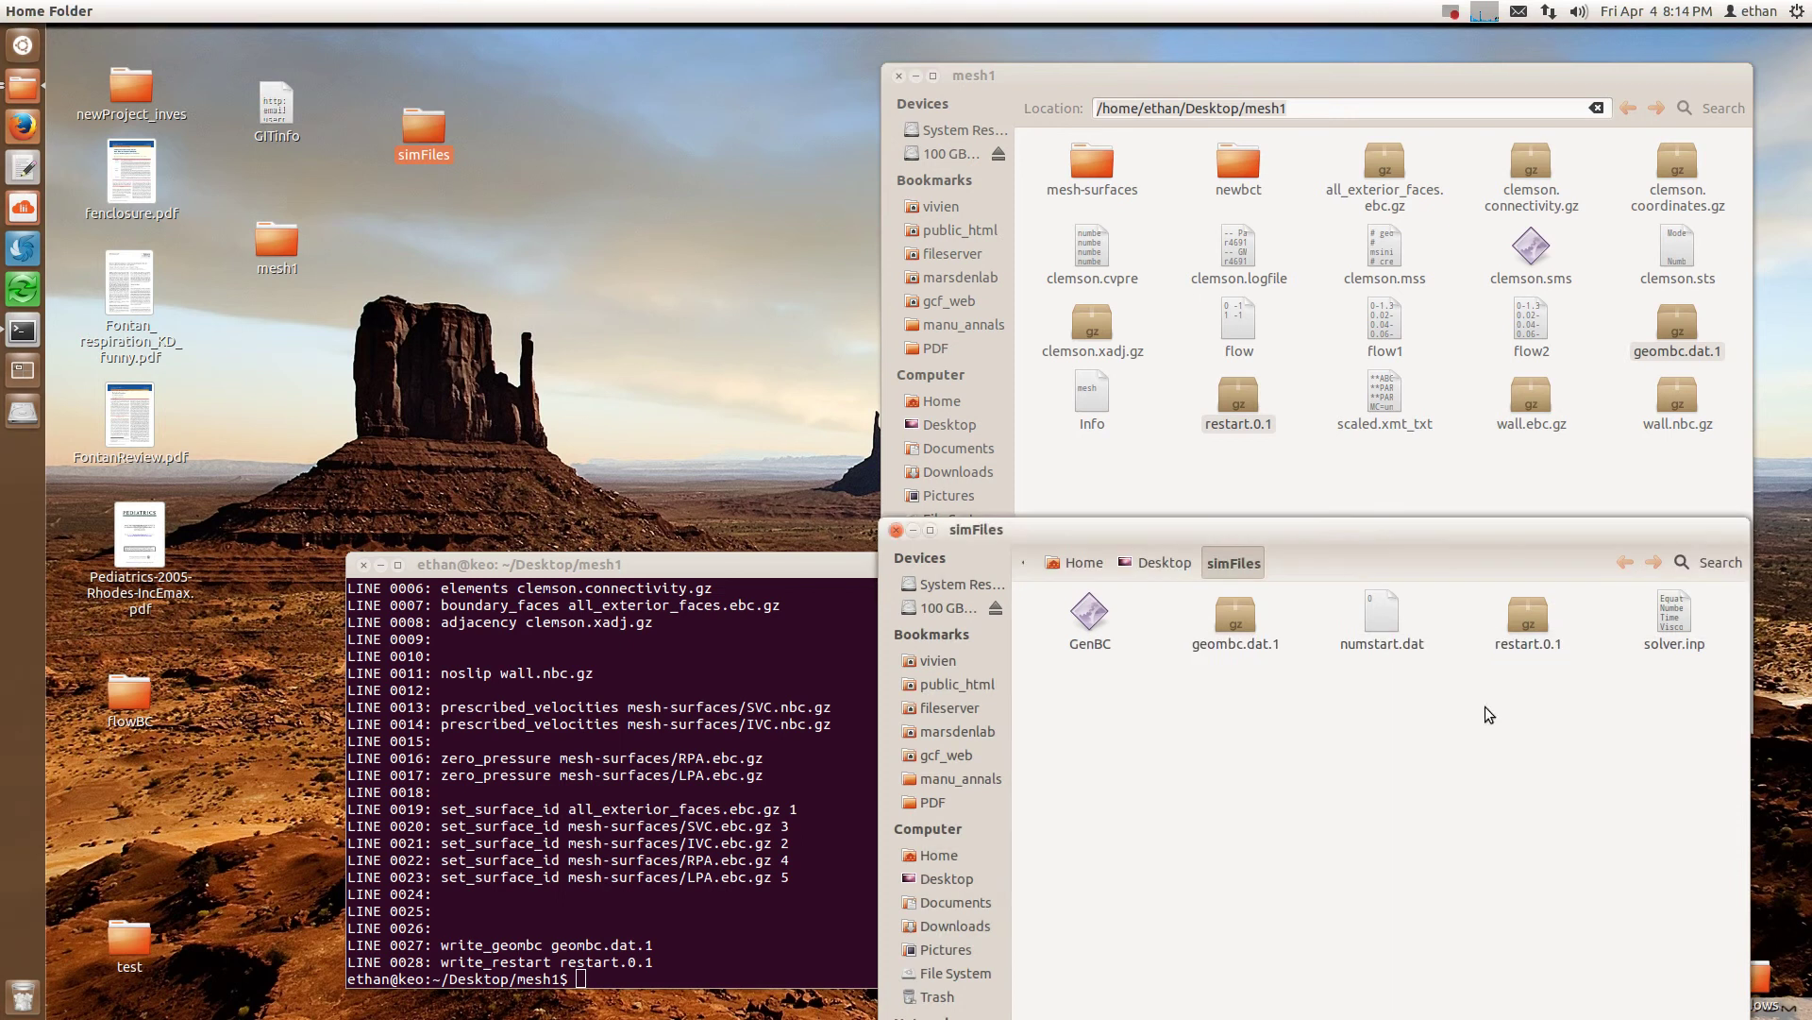
Rearrange the terminal, mesh1 and simFiles windows on the desktop, leaving the mesh1 folder in front.
left_click_drag(1362, 535, 1421, 610)
left_click(798, 567)
left_click_drag(798, 569, 638, 560)
left_click(1250, 138)
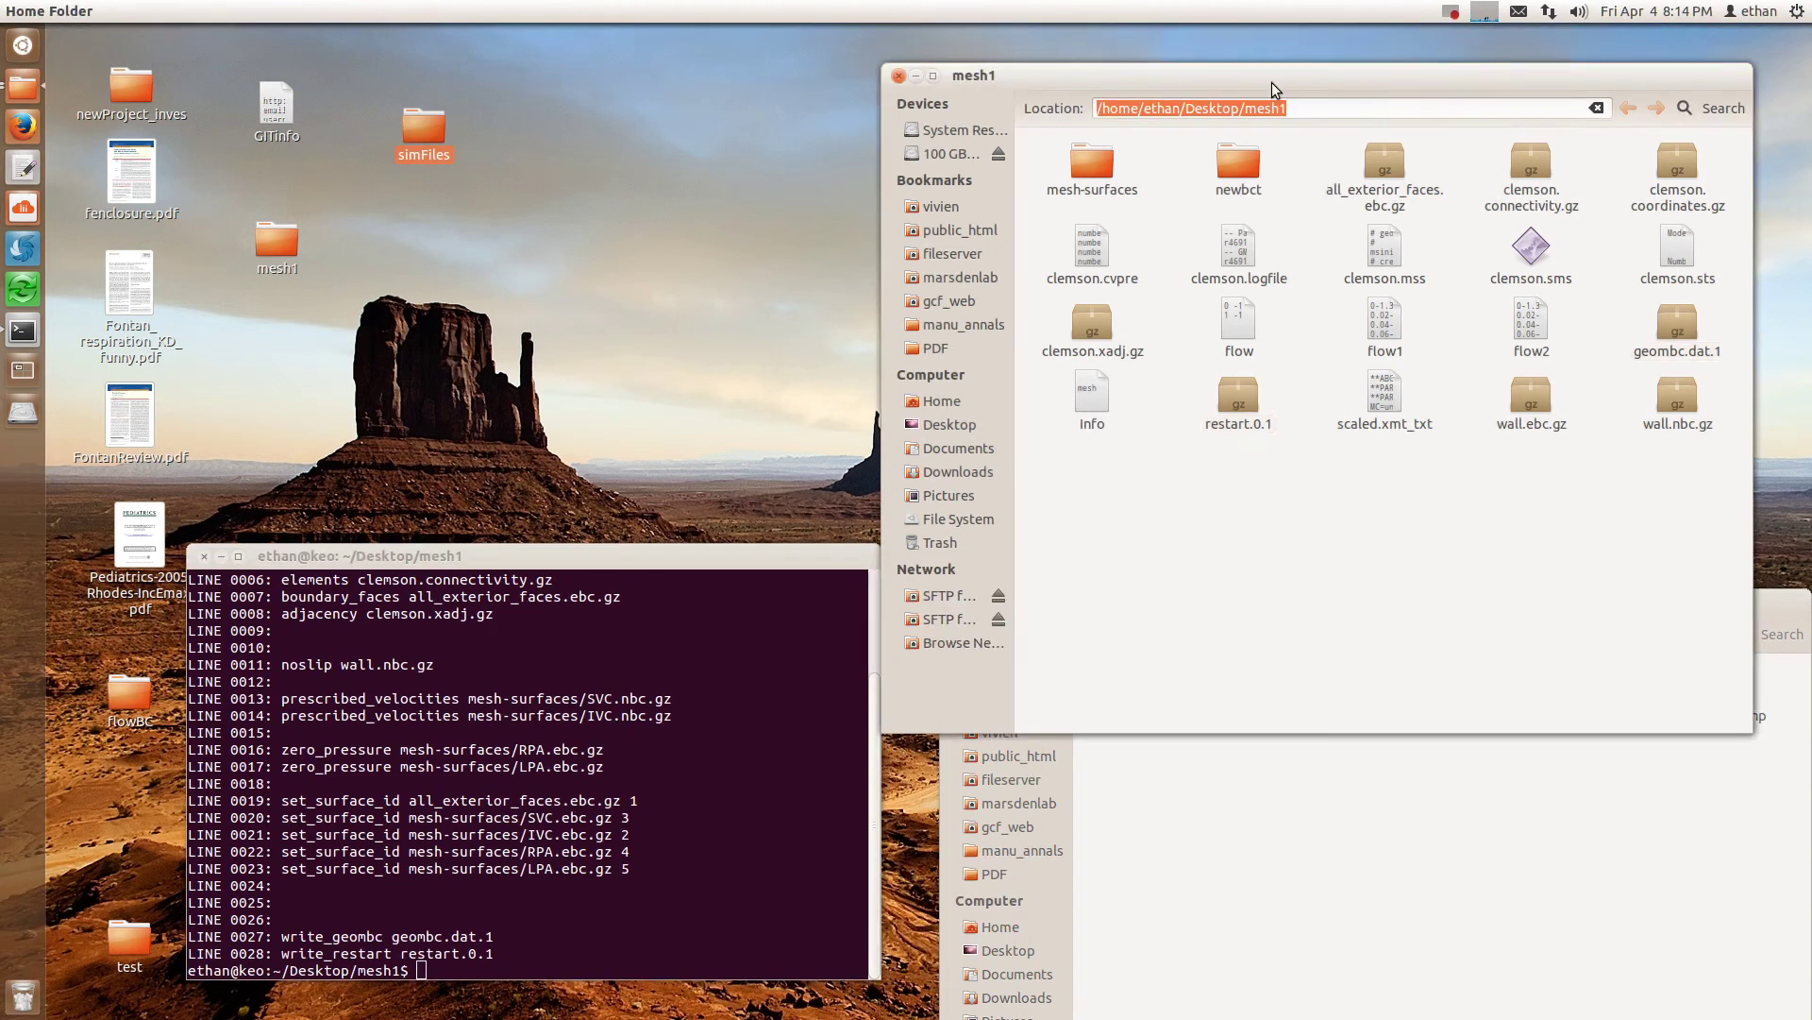
left_click_drag(1271, 83, 981, 86)
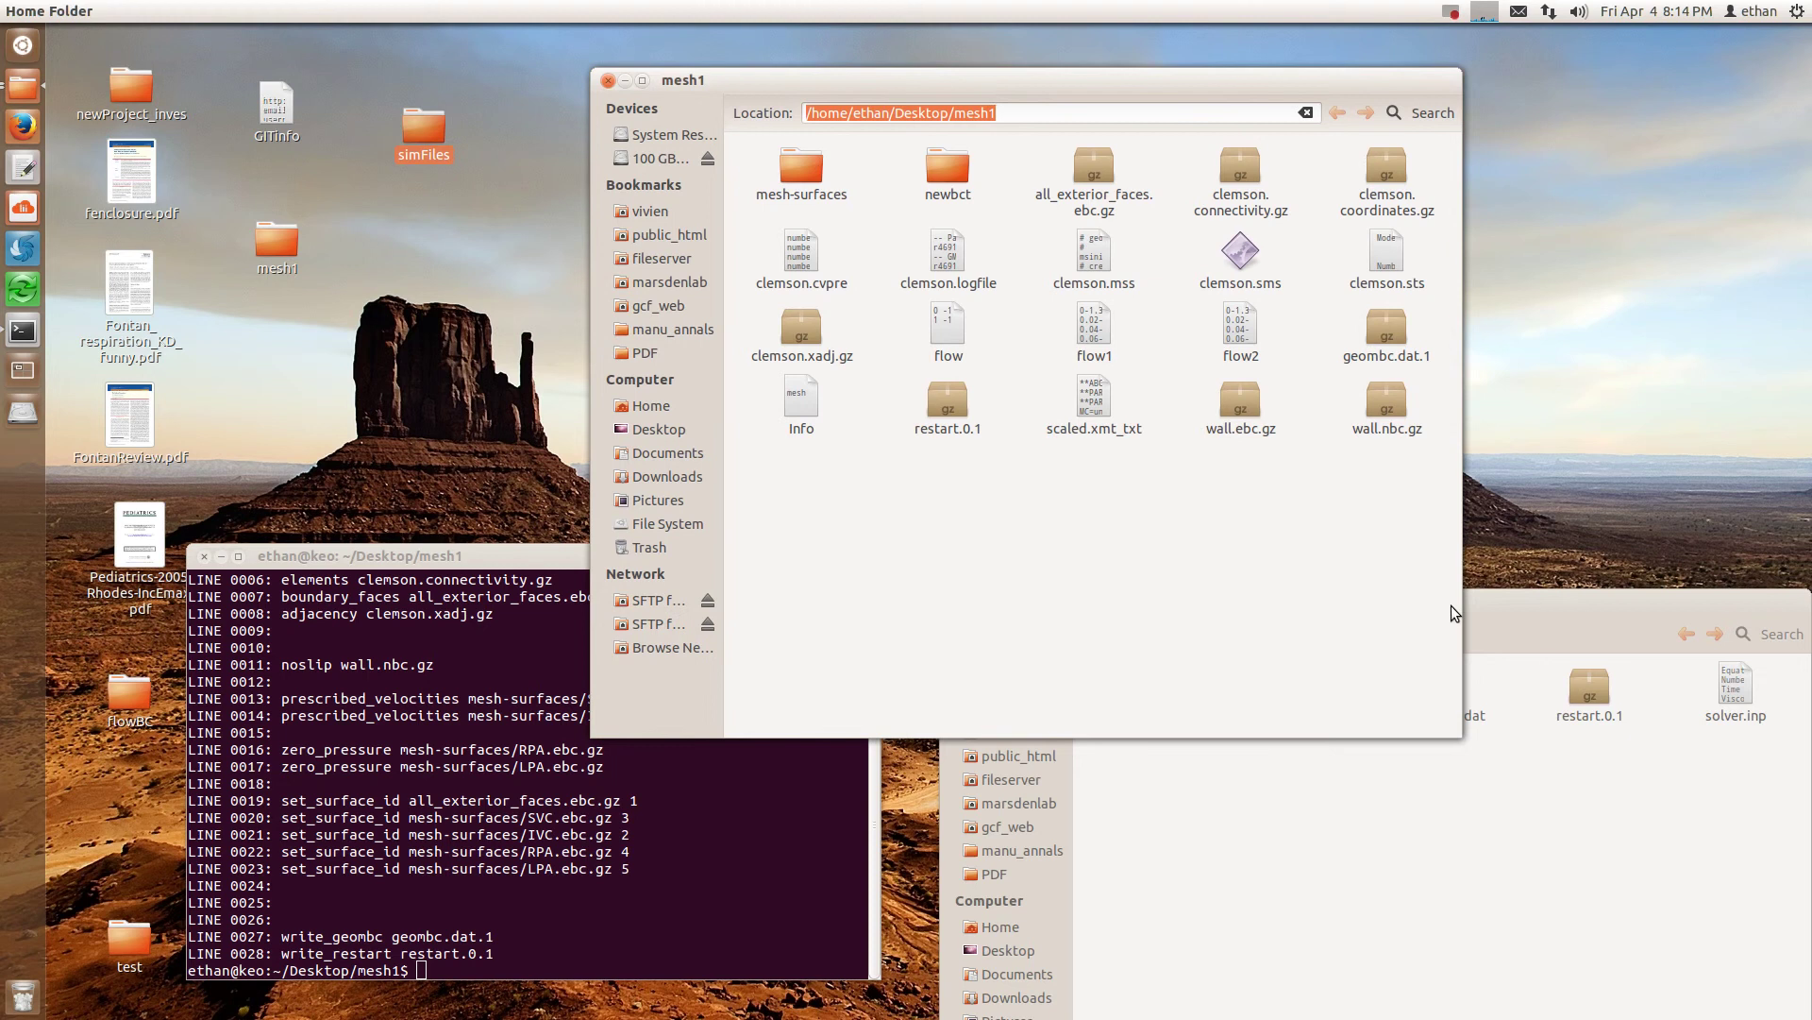
left_click_drag(1493, 610, 1466, 571)
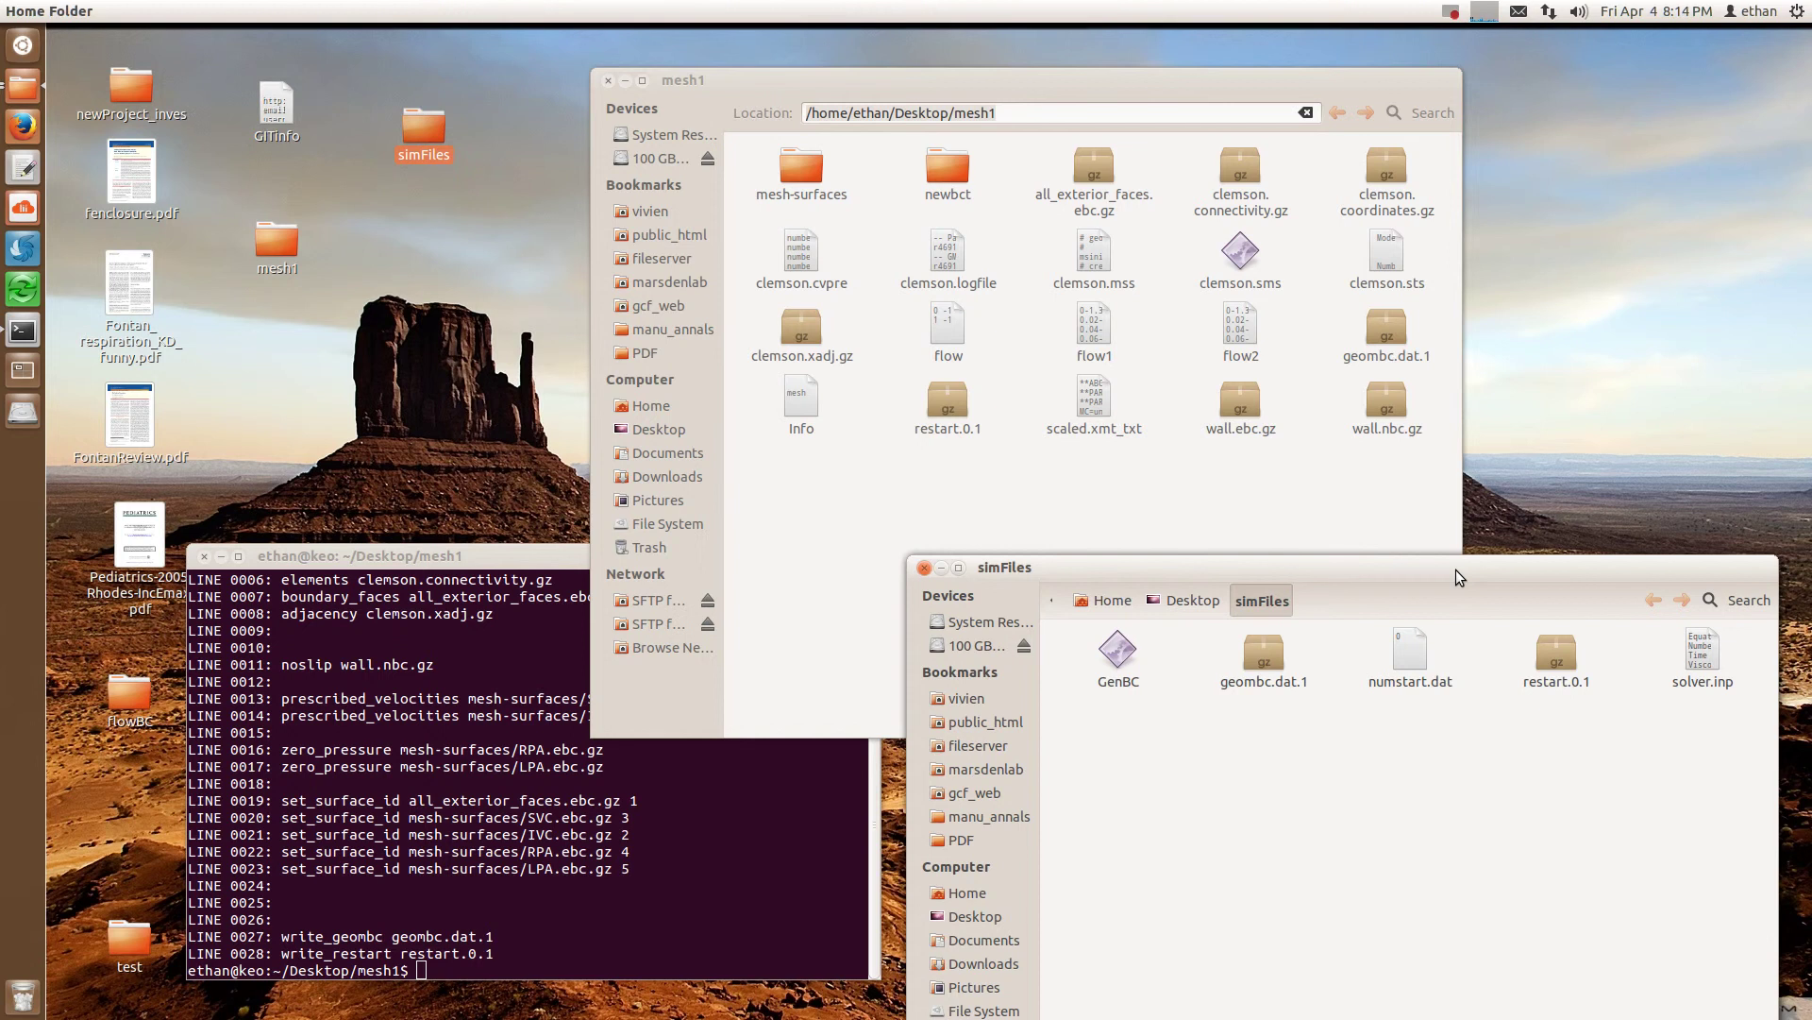
left_click_drag(1456, 569, 1459, 586)
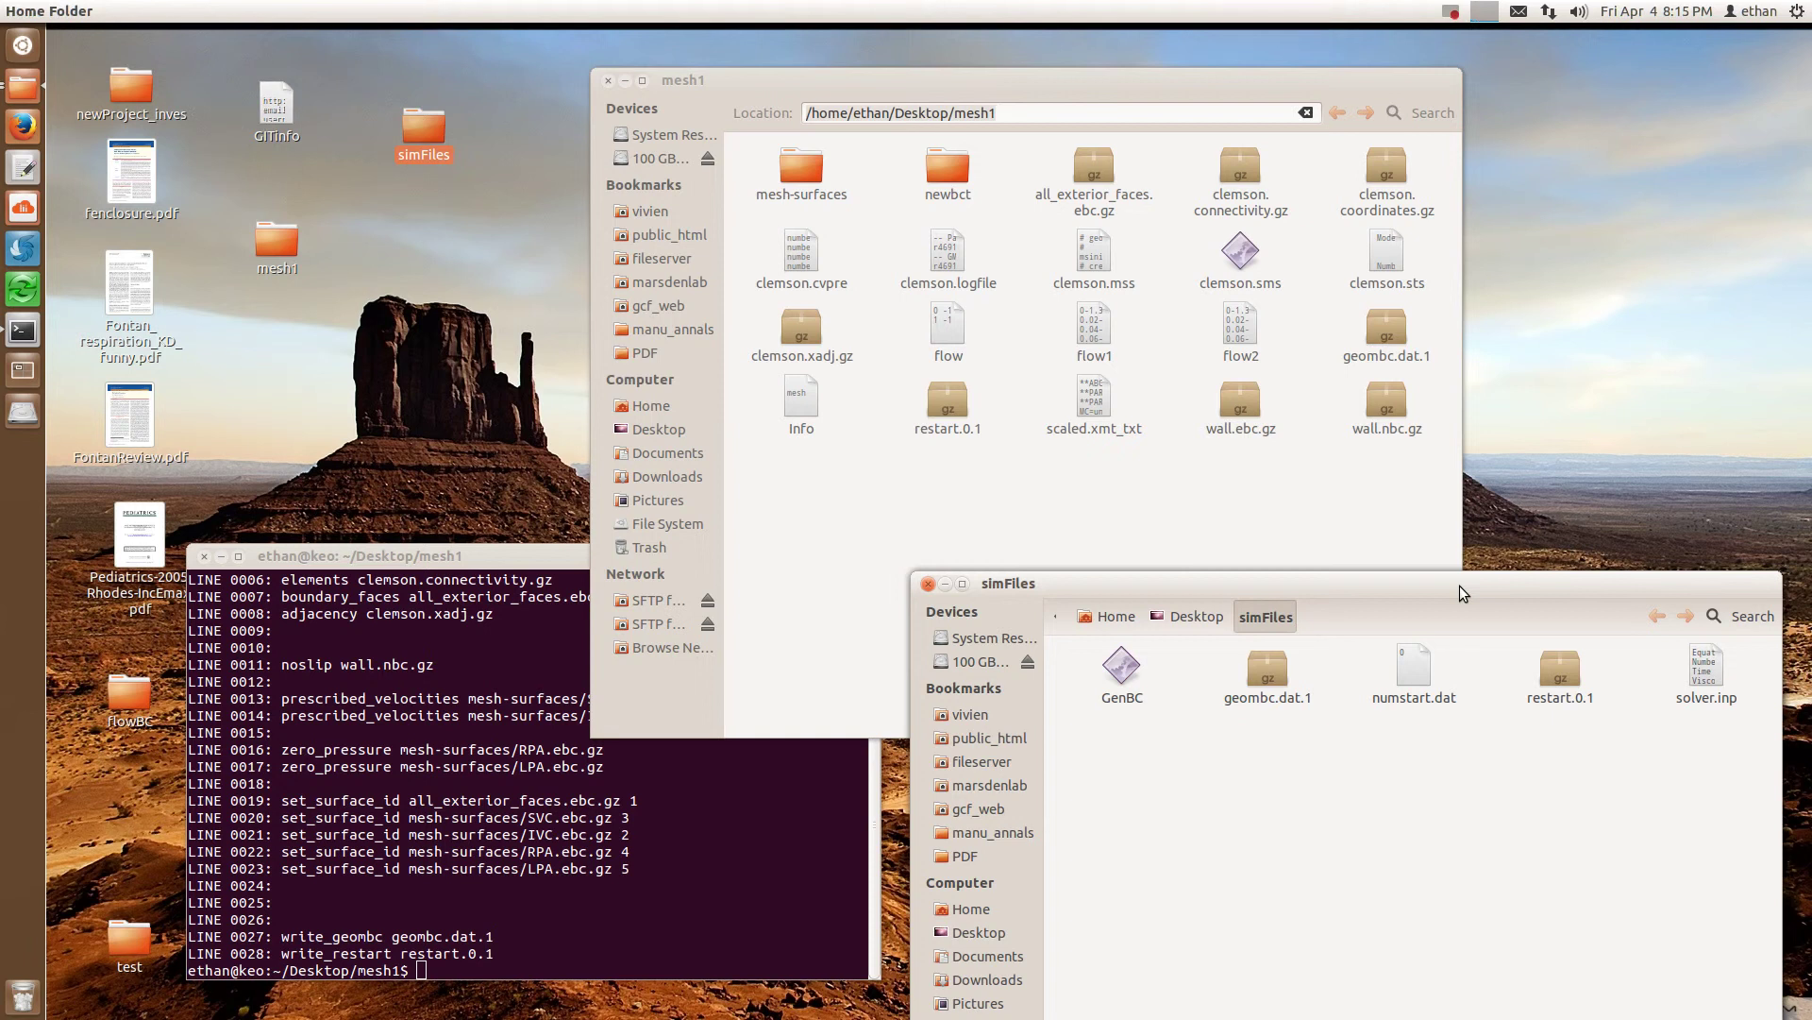
left_click(946, 480)
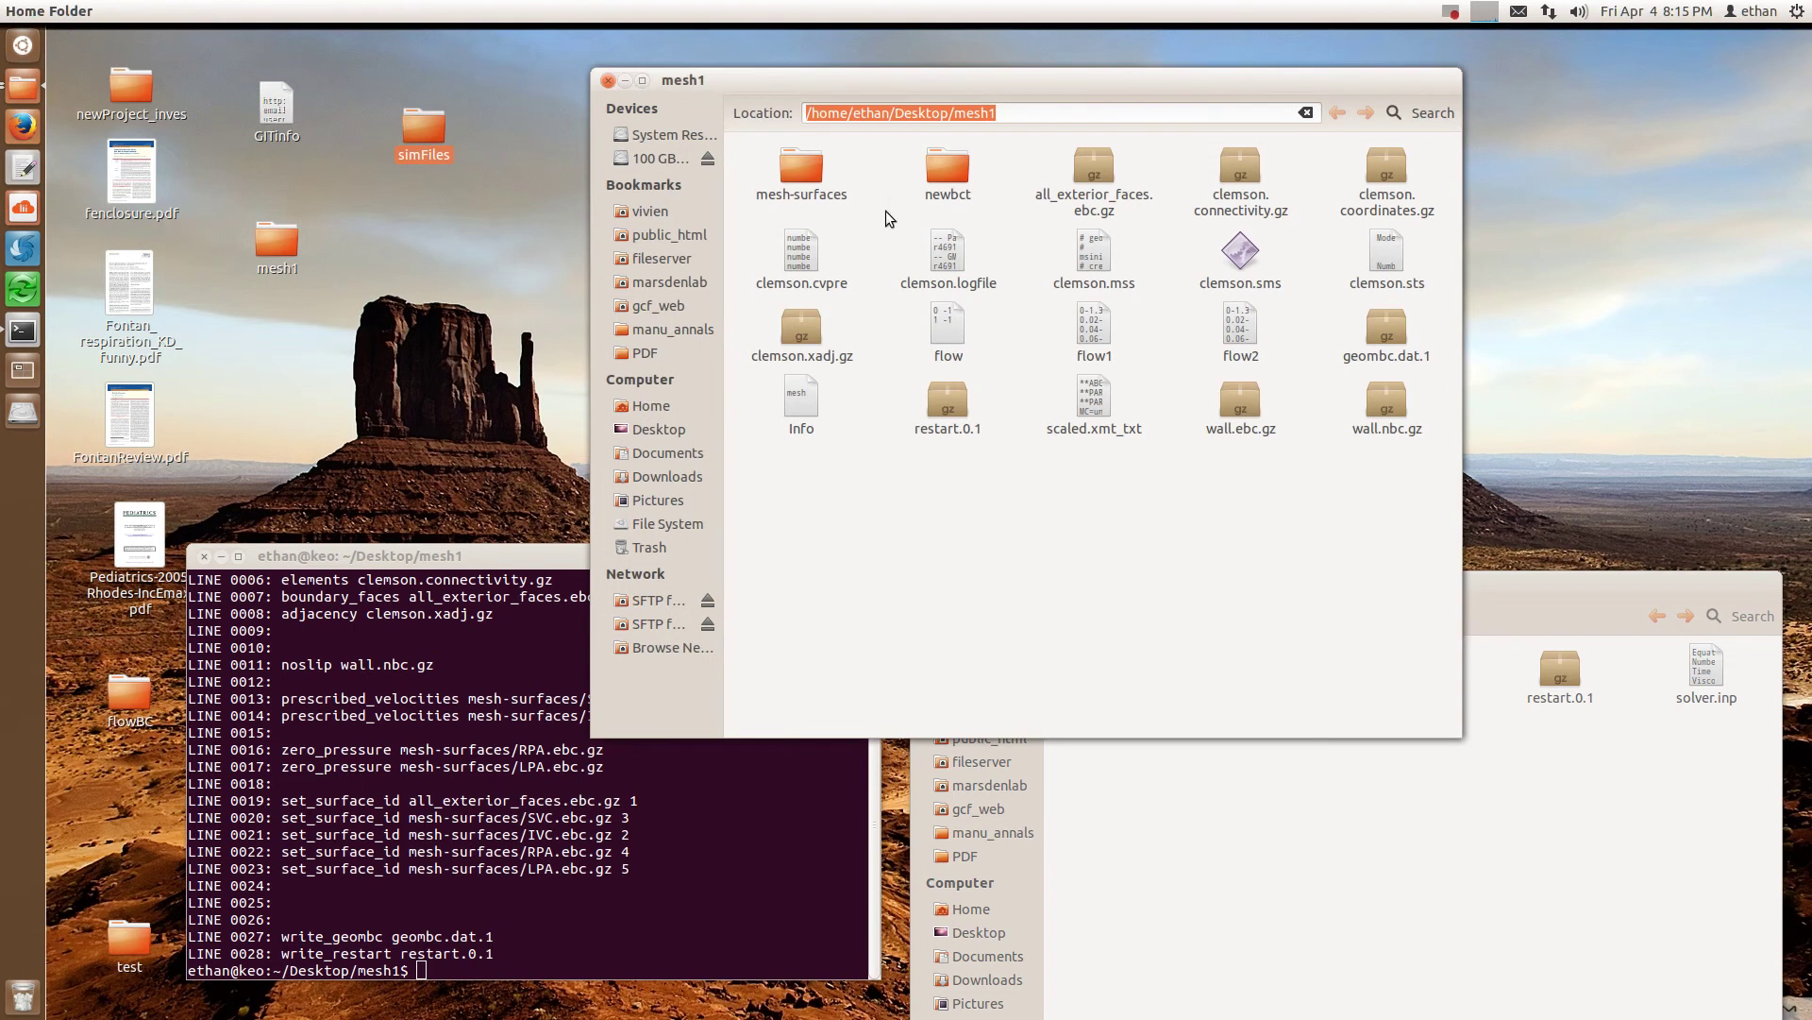
left_click_drag(1063, 94, 1127, 94)
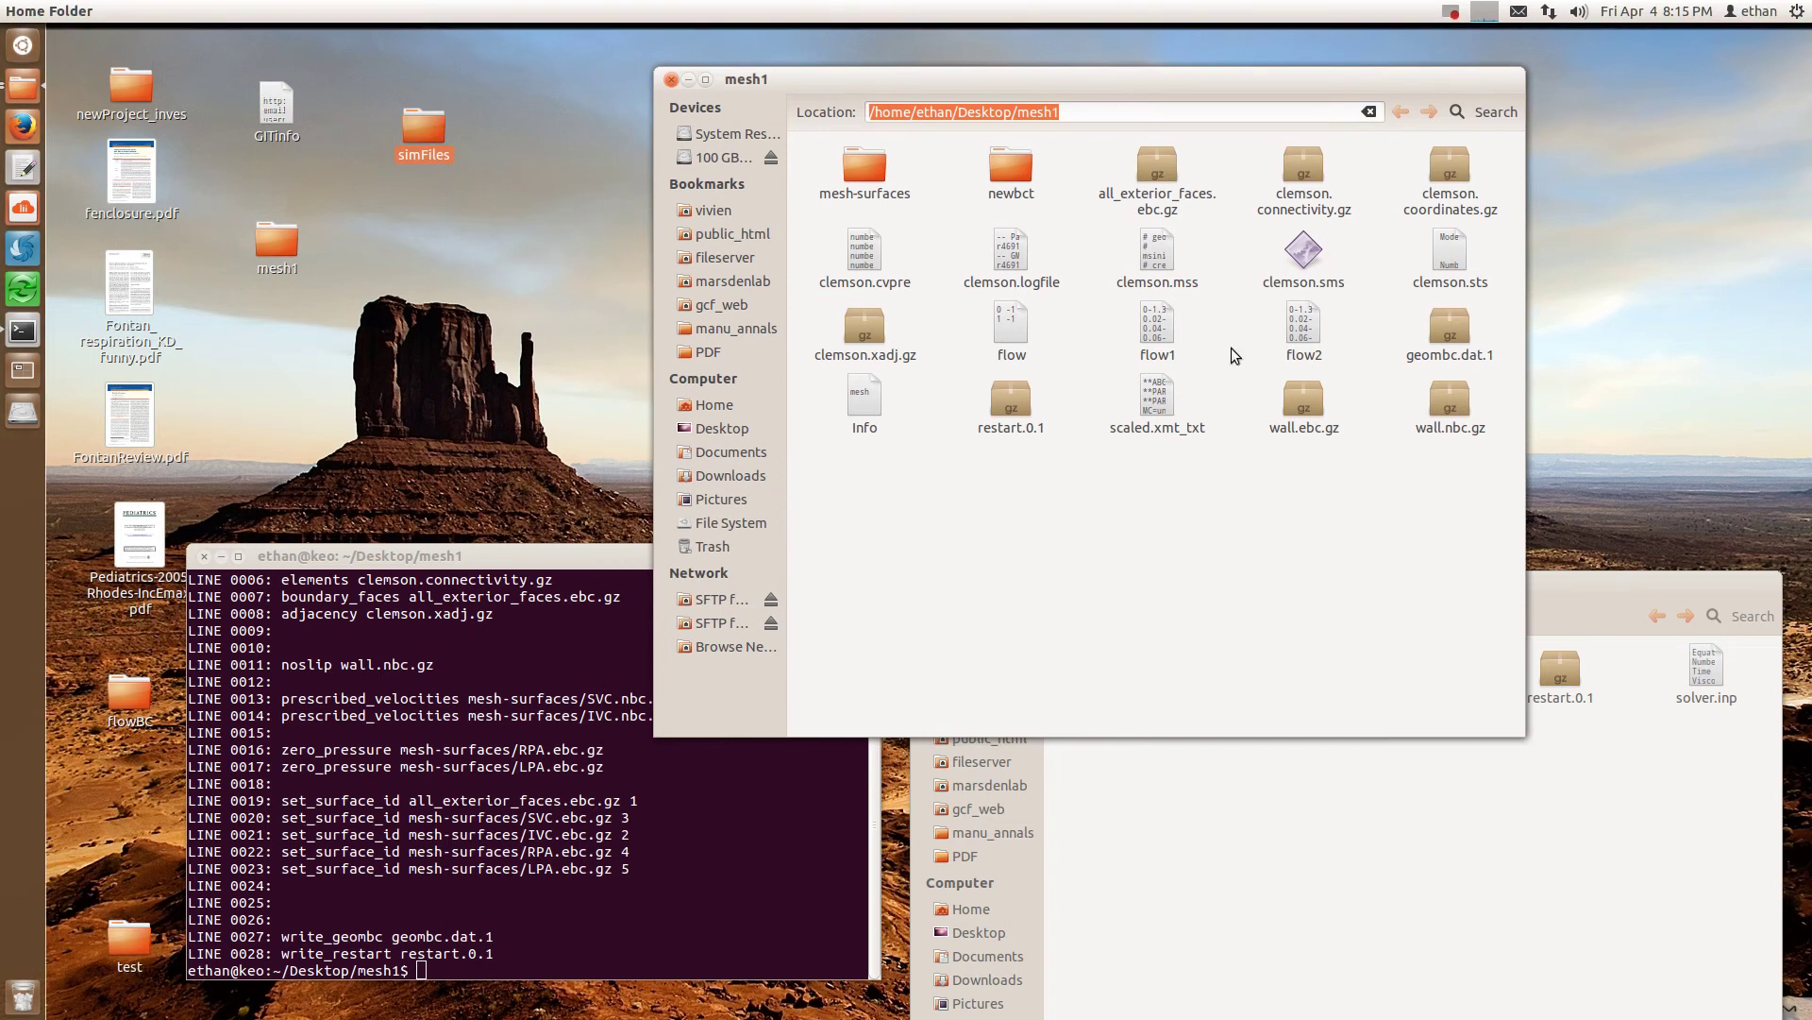
Open flow1 from the mesh1 folder, examine its time and flow rate columns, and close it.
double_click(1165, 326)
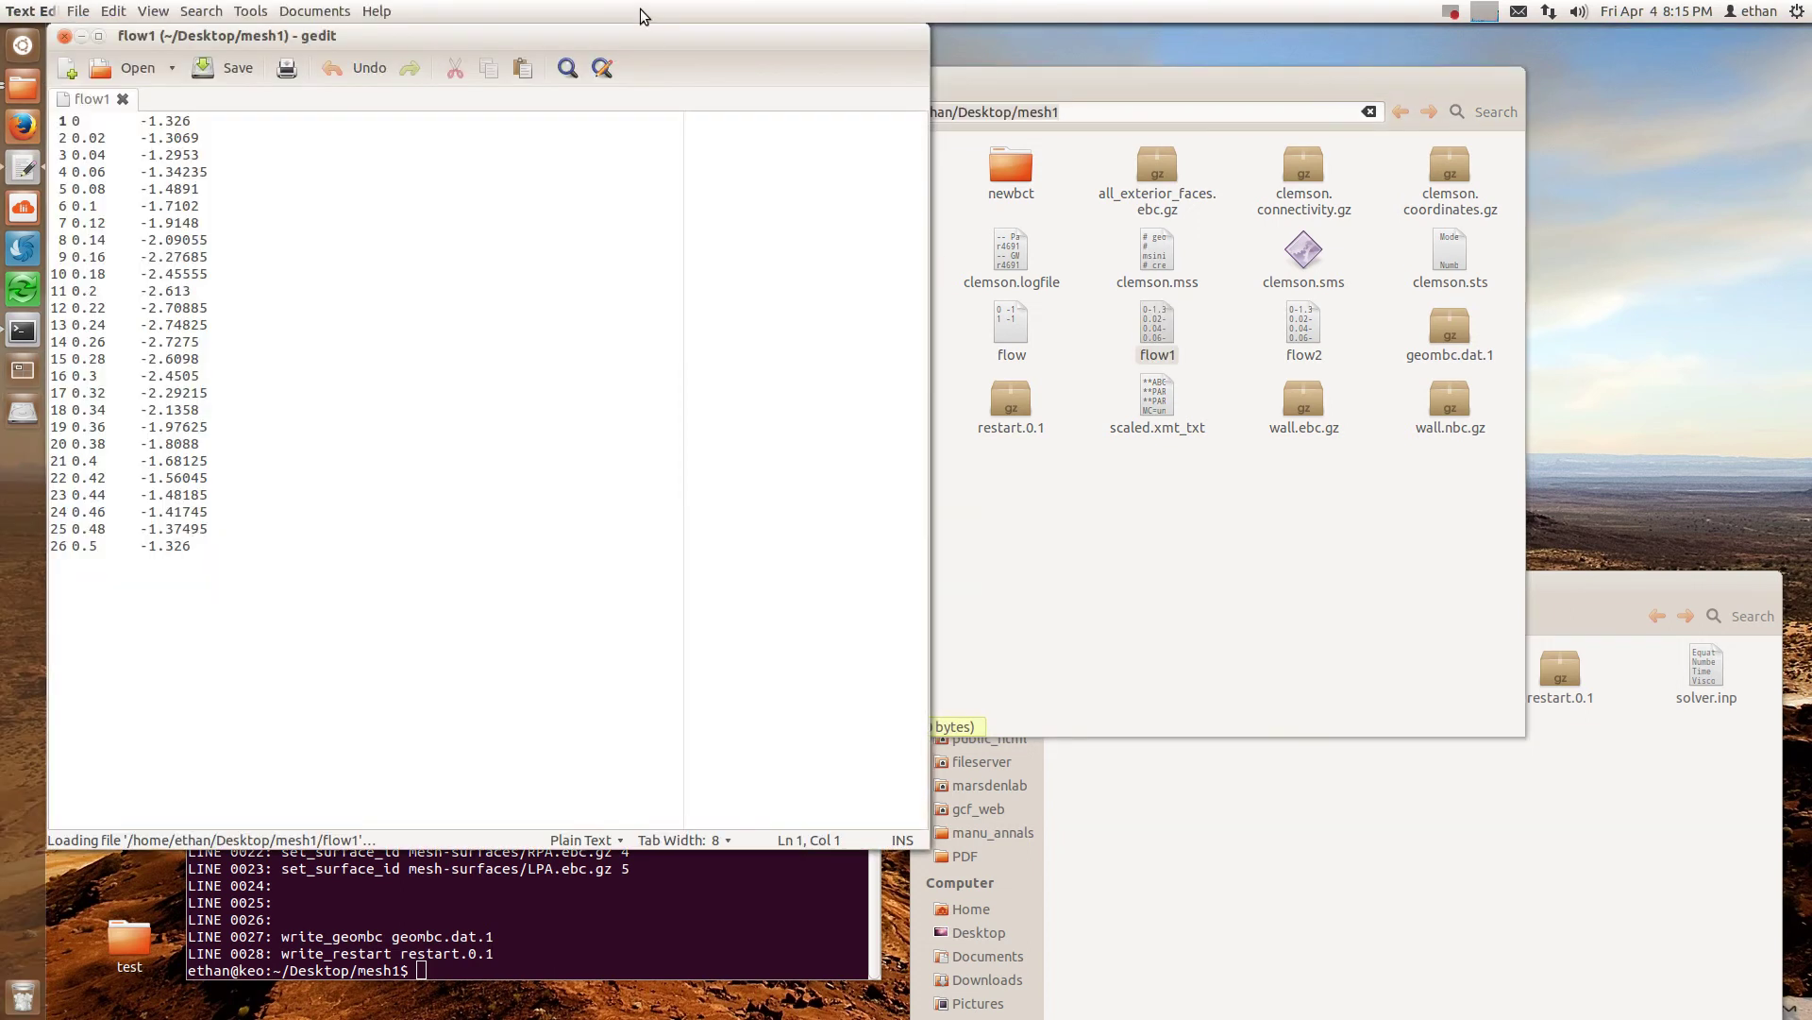
left_click_drag(644, 36, 827, 205)
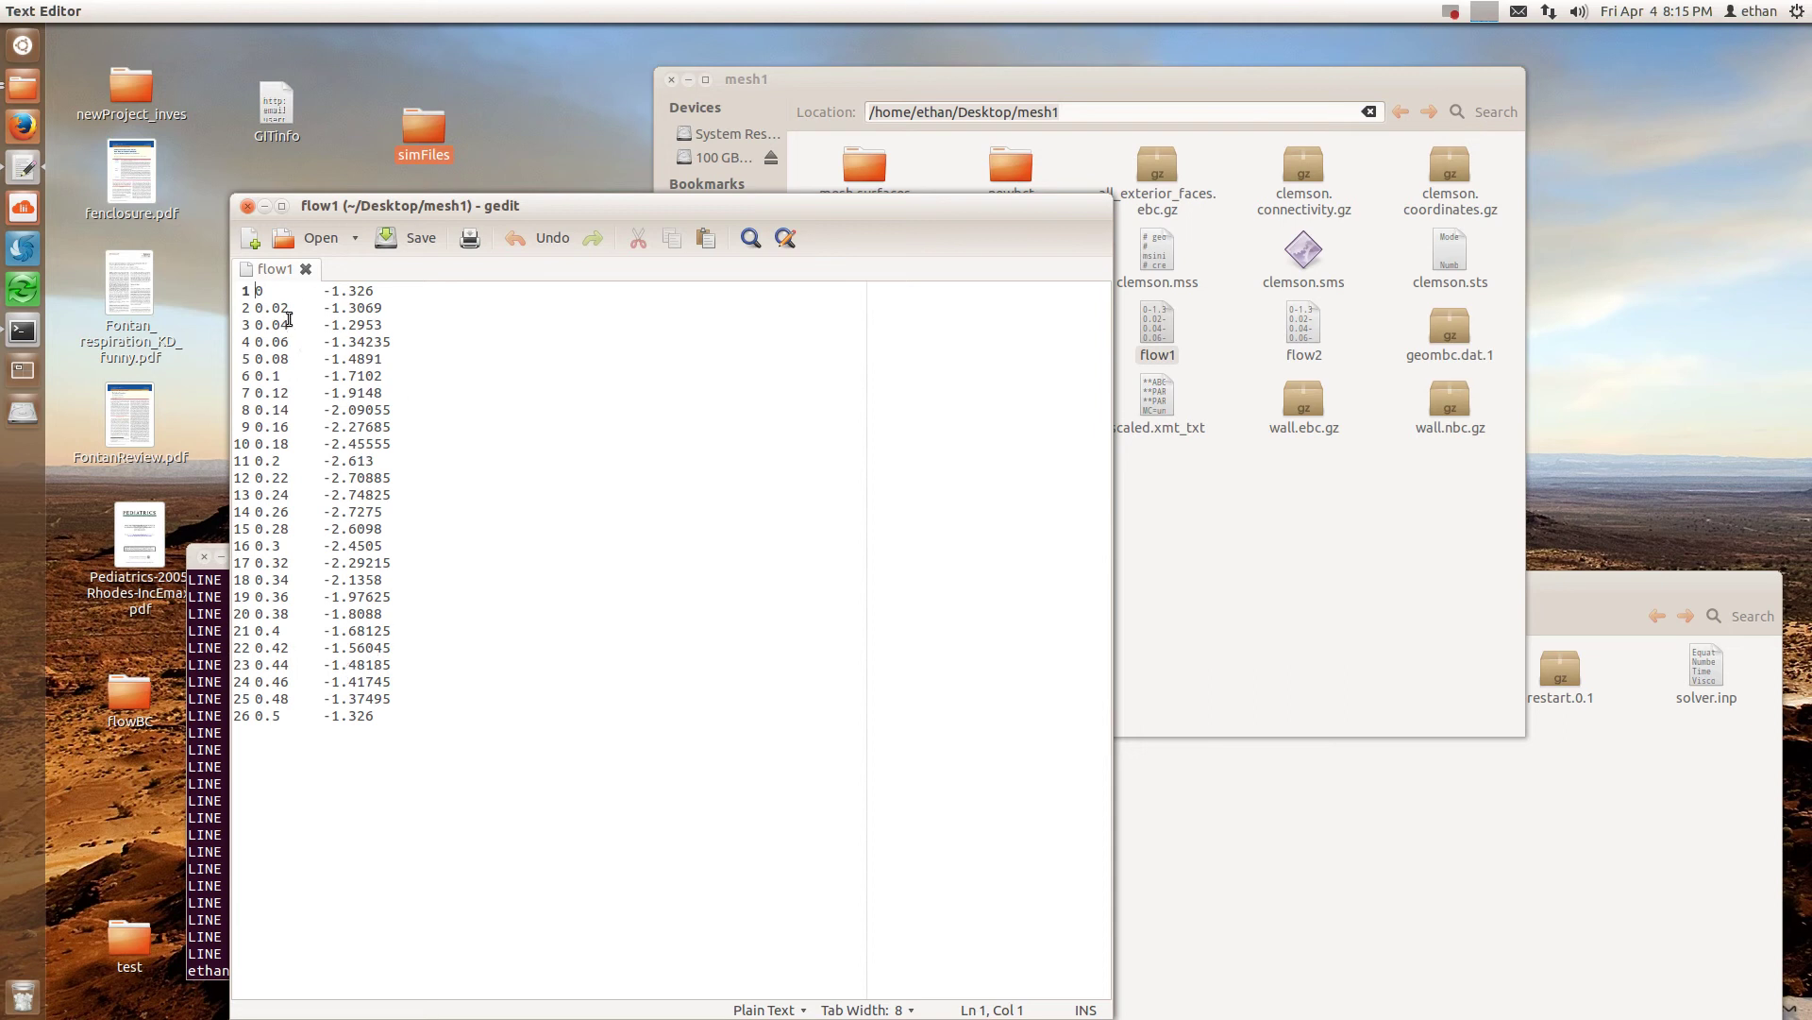
left_click_drag(530, 205, 658, 205)
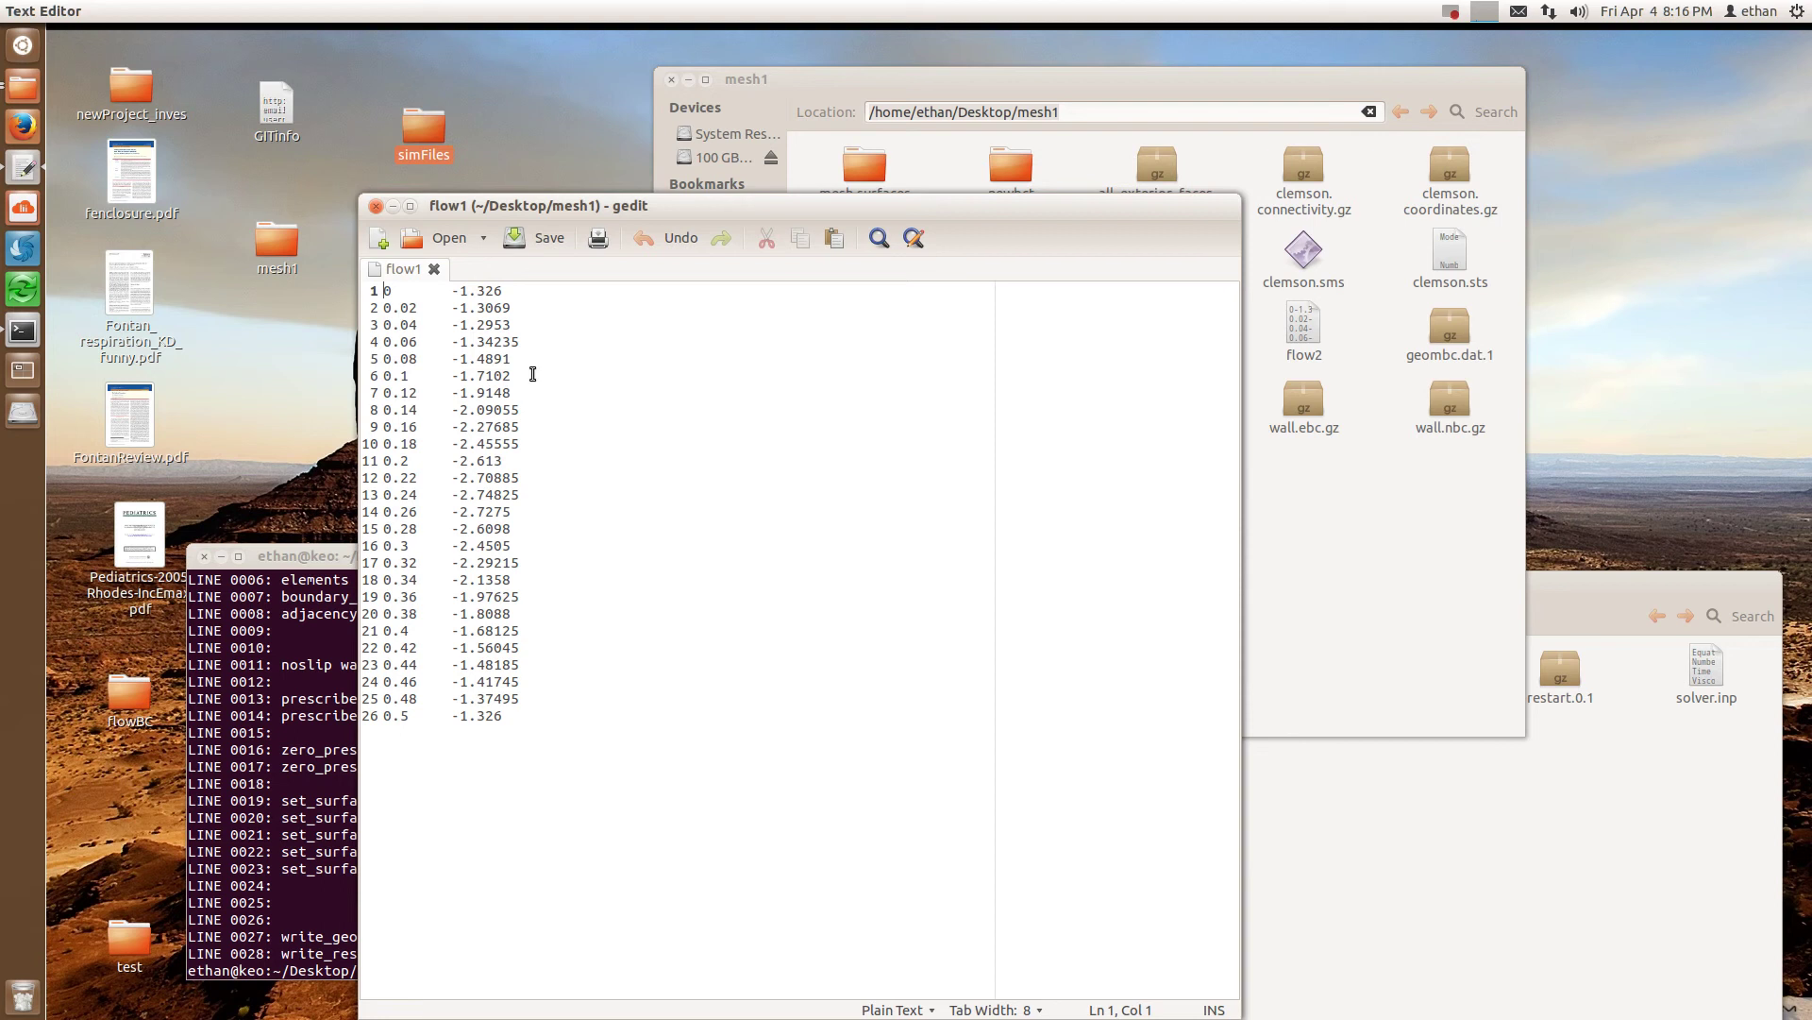
left_click(376, 206)
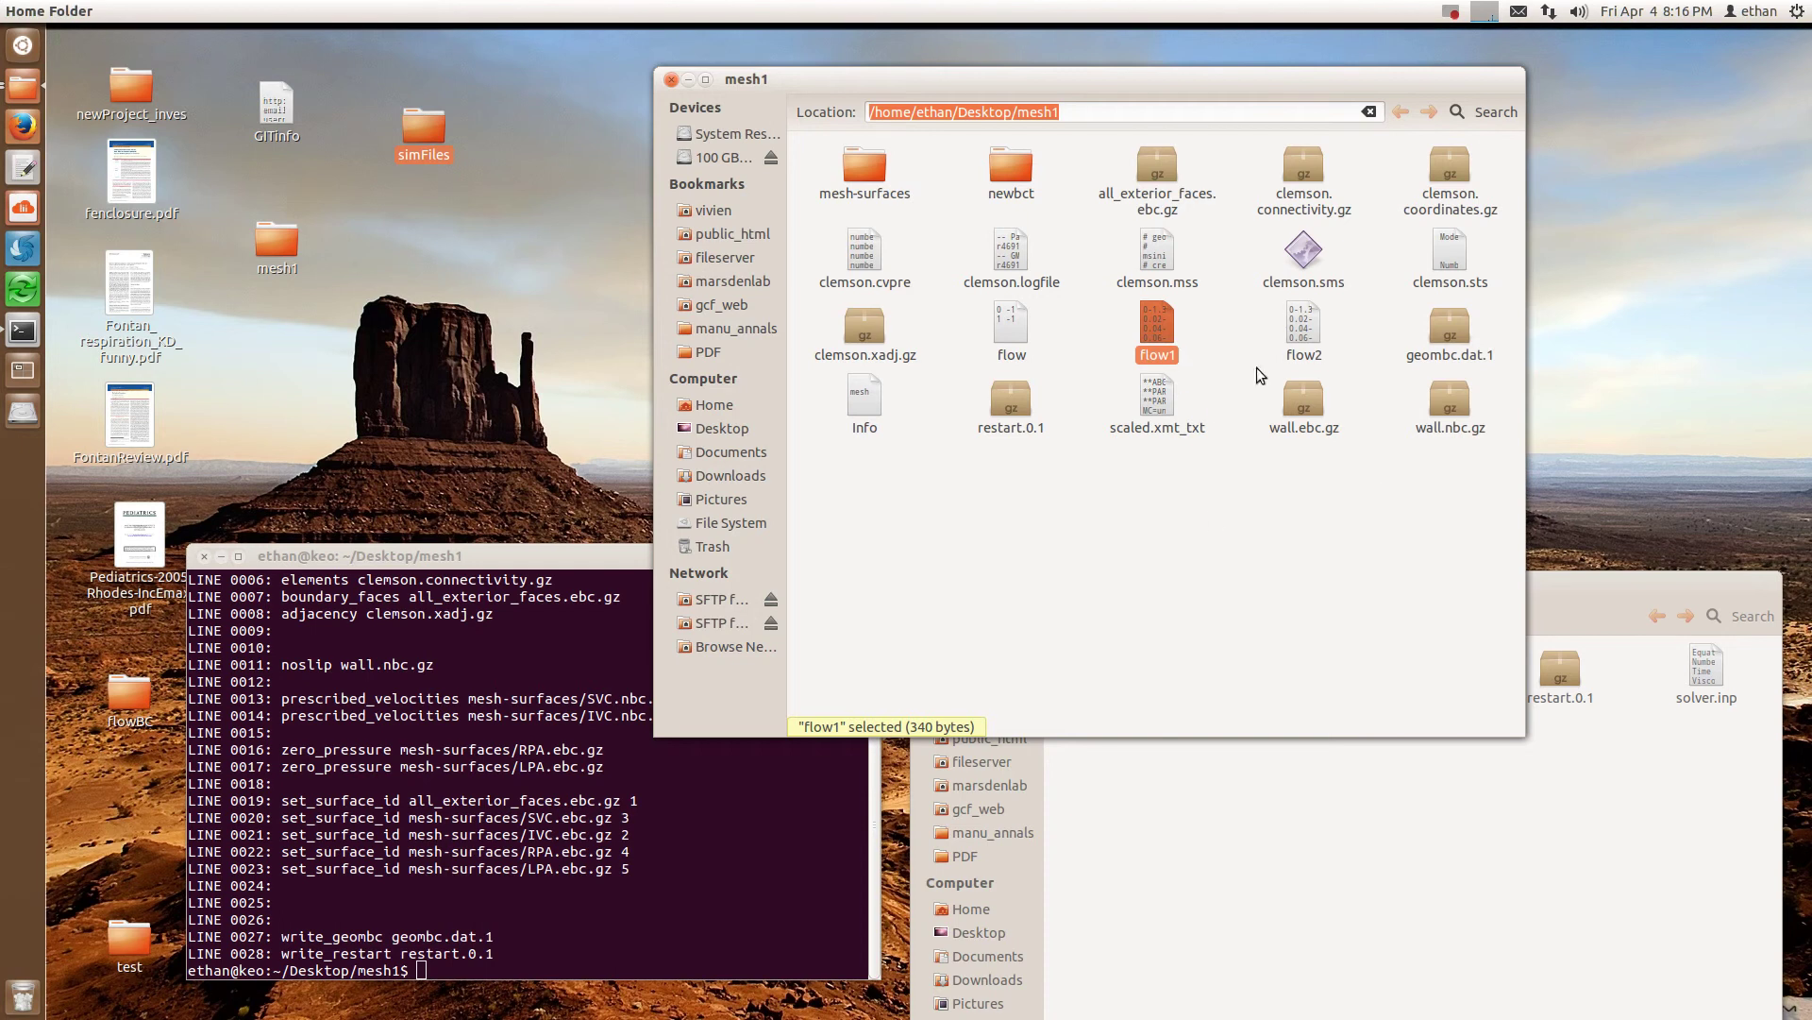
left_click(1303, 325)
left_click(1163, 327)
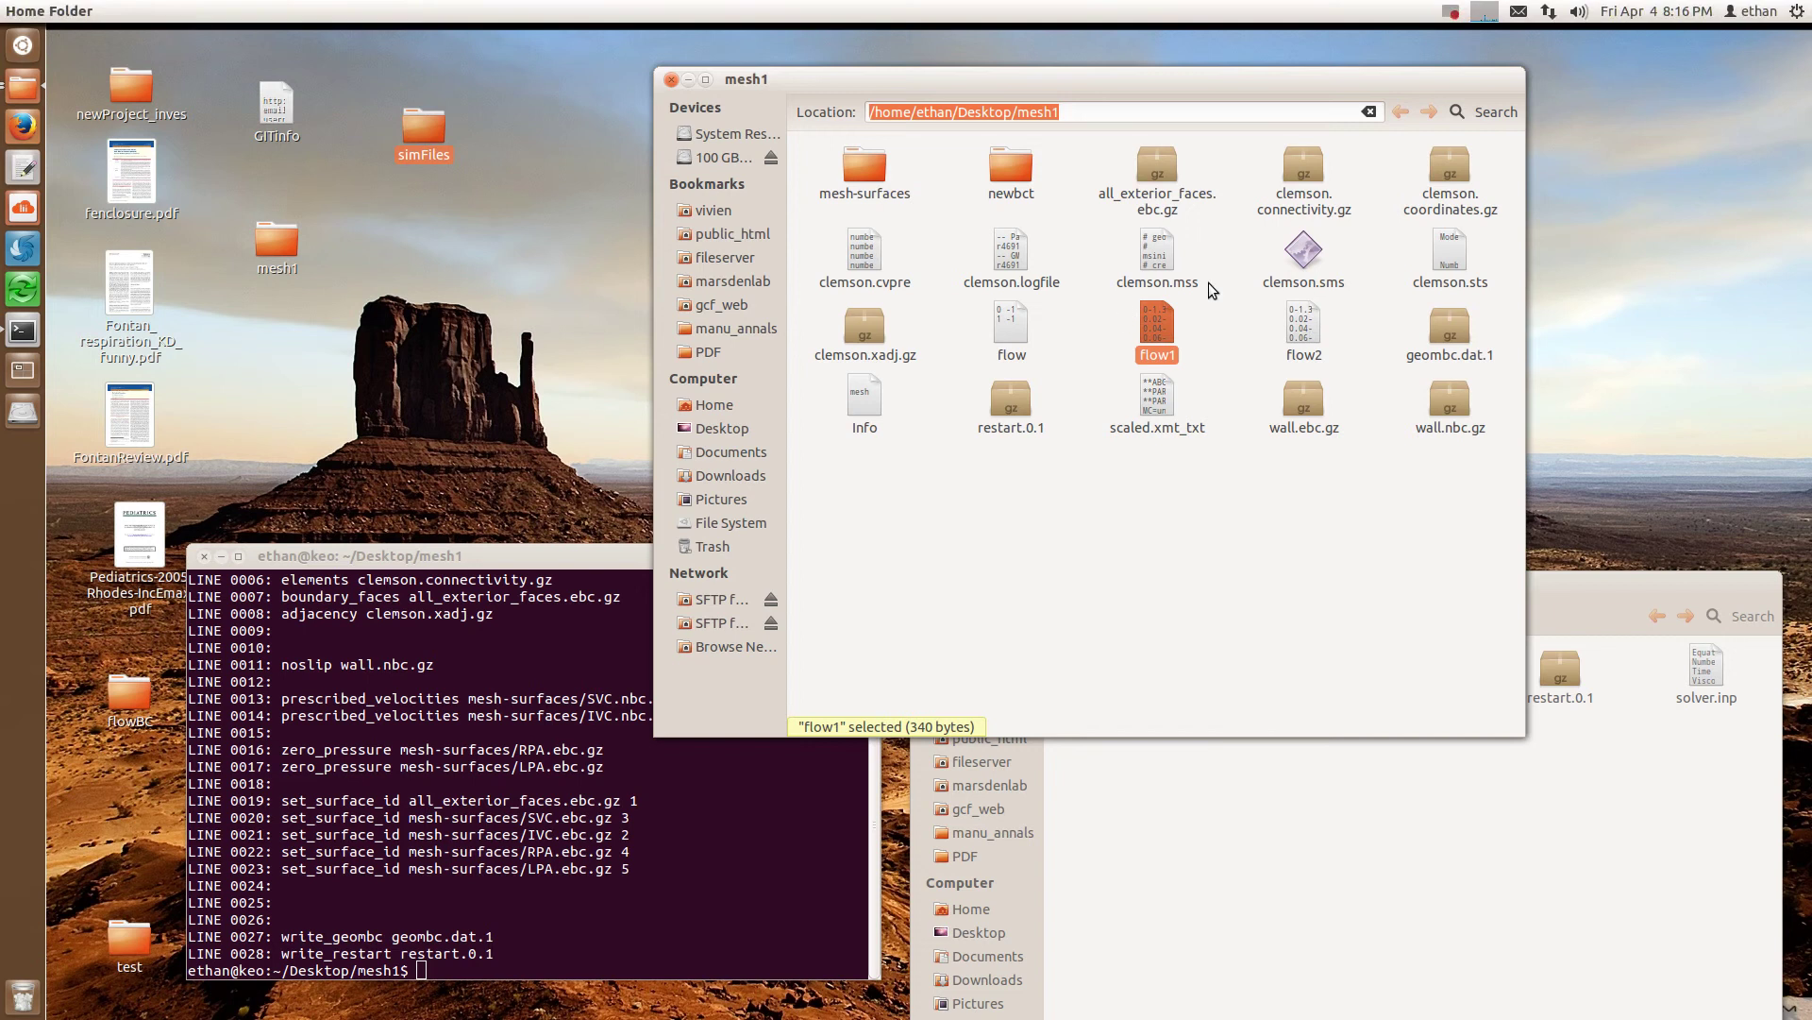
Separate the mesh1 and terminal windows and launch simvascular from the terminal in the mesh1 directory.
left_click_drag(1176, 87, 1379, 81)
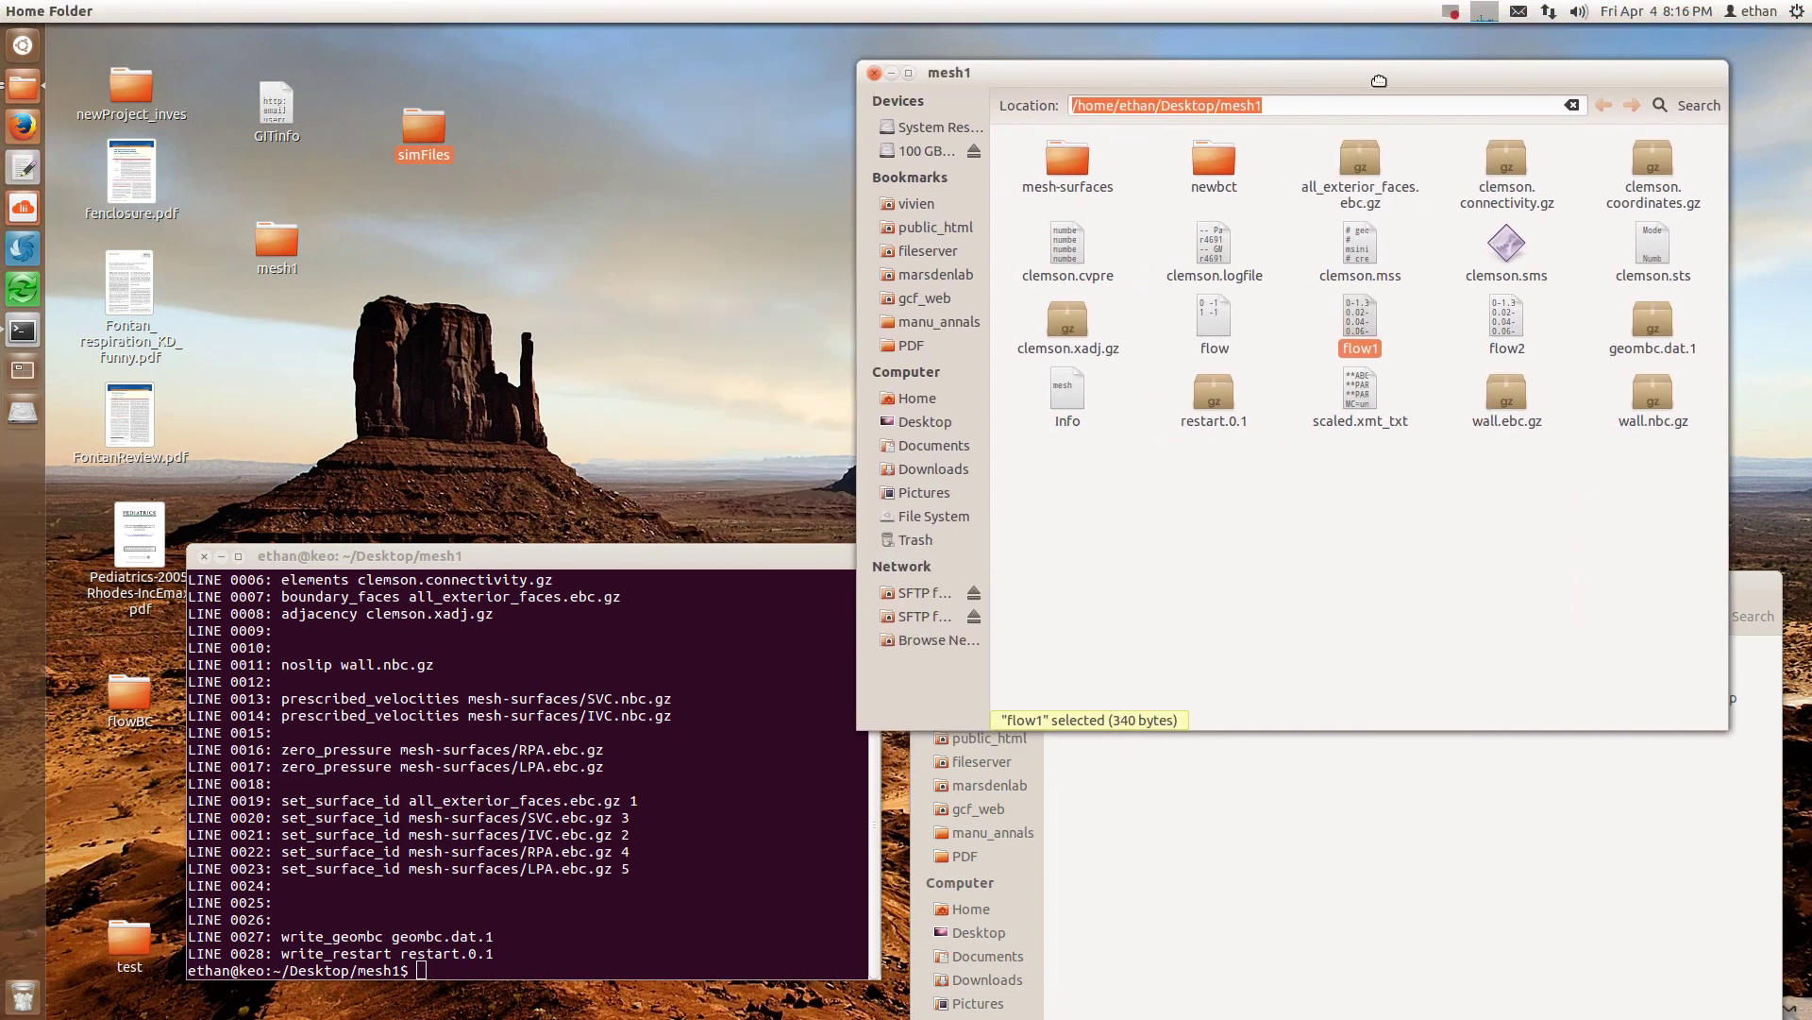
left_click_drag(812, 555, 802, 448)
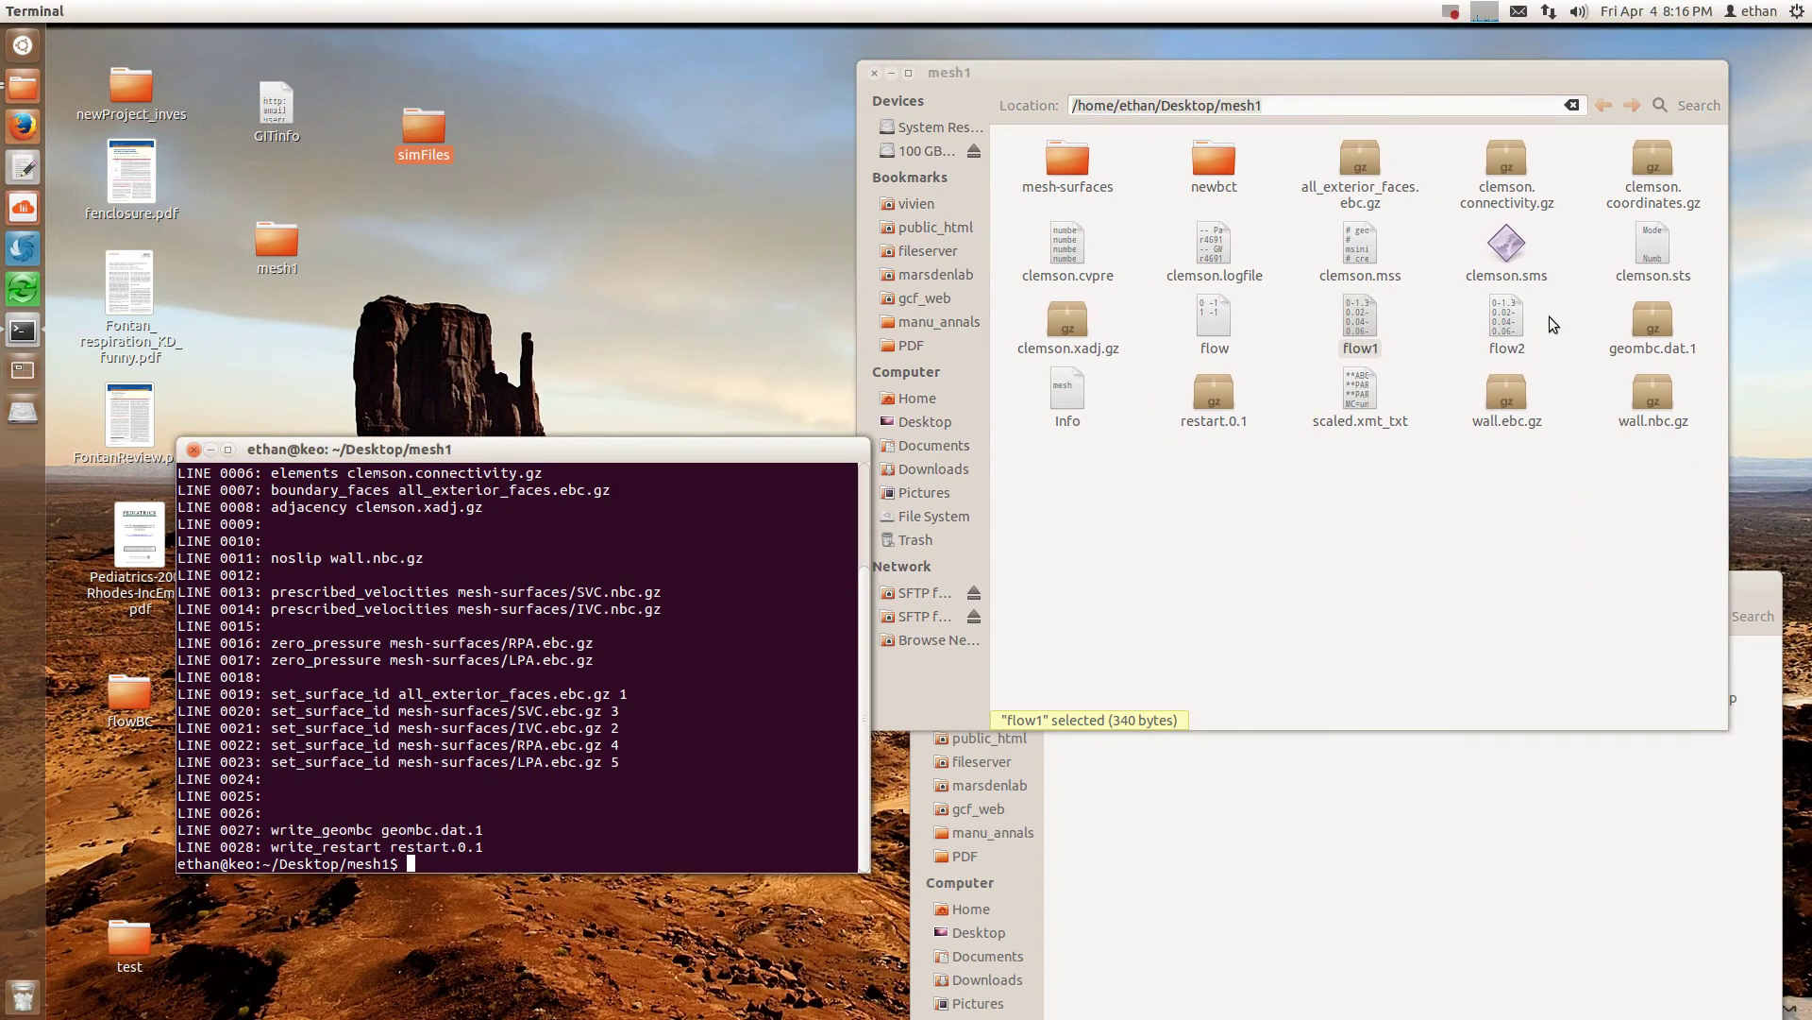
type("simvascular")
key("Return")
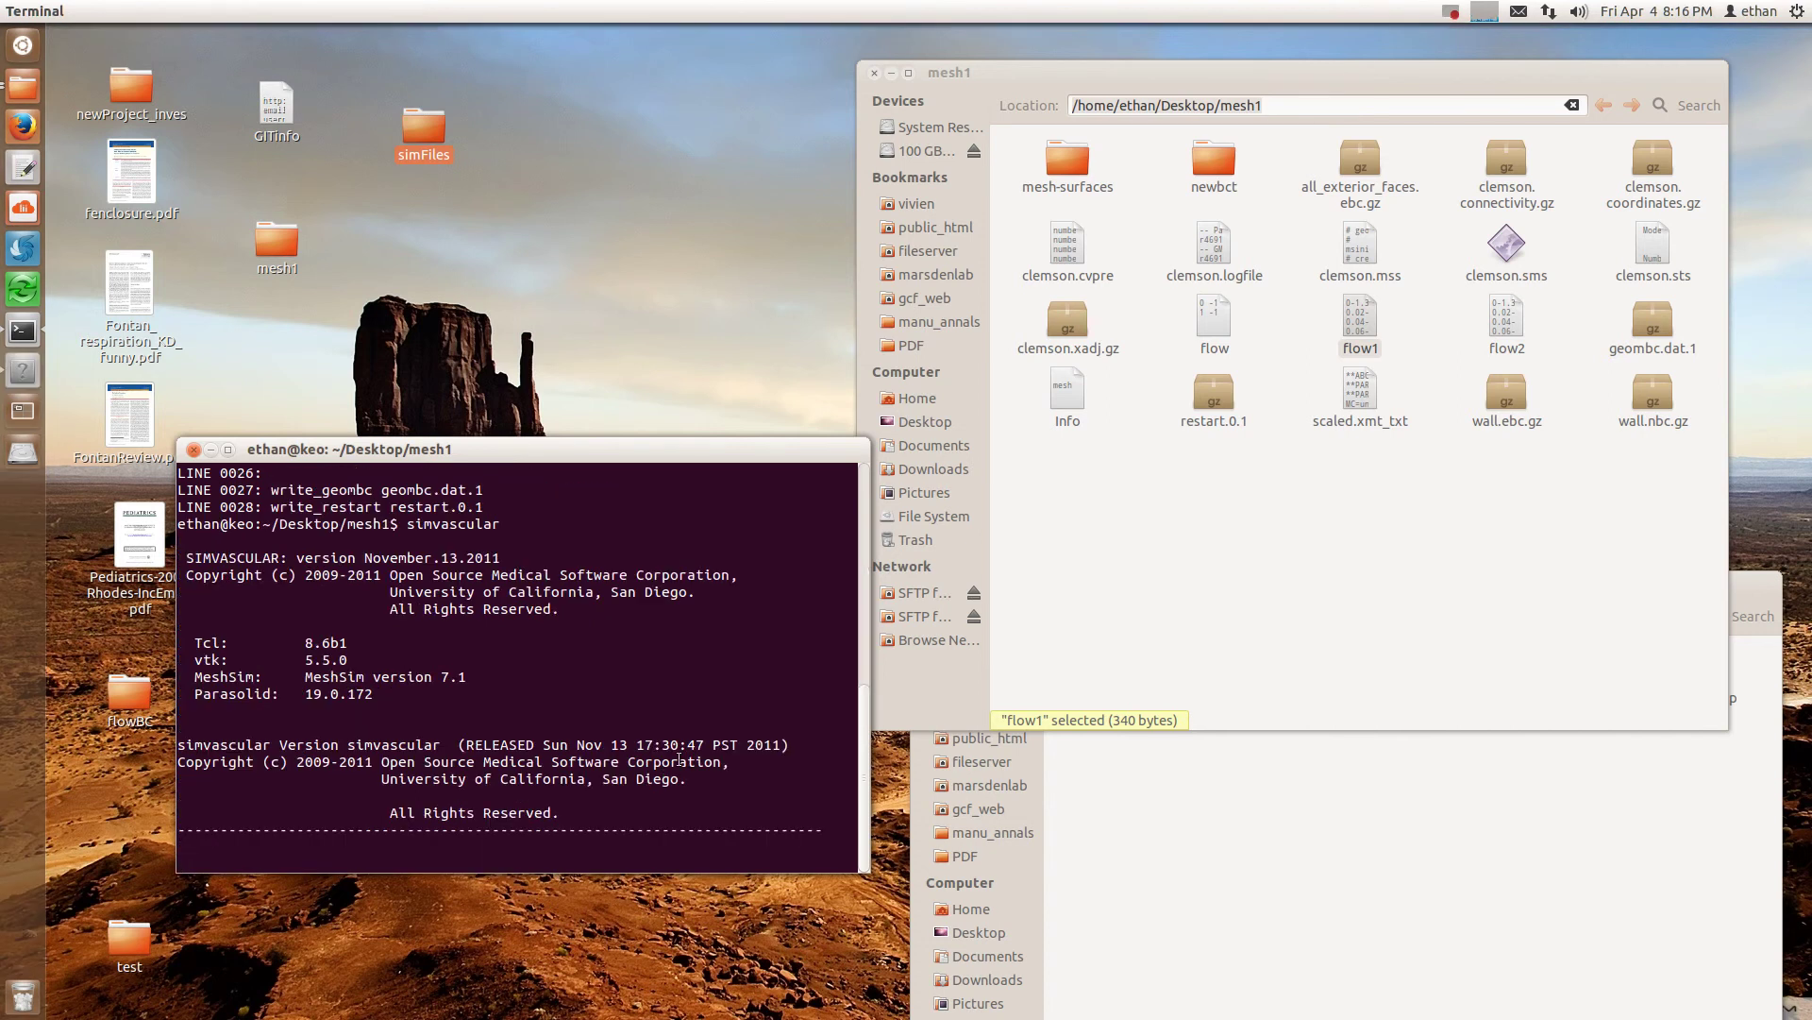
Move the simFiles window lower on the desktop, enlarge SimVascular's settings area and show its boundary conditions settings.
left_click(1258, 864)
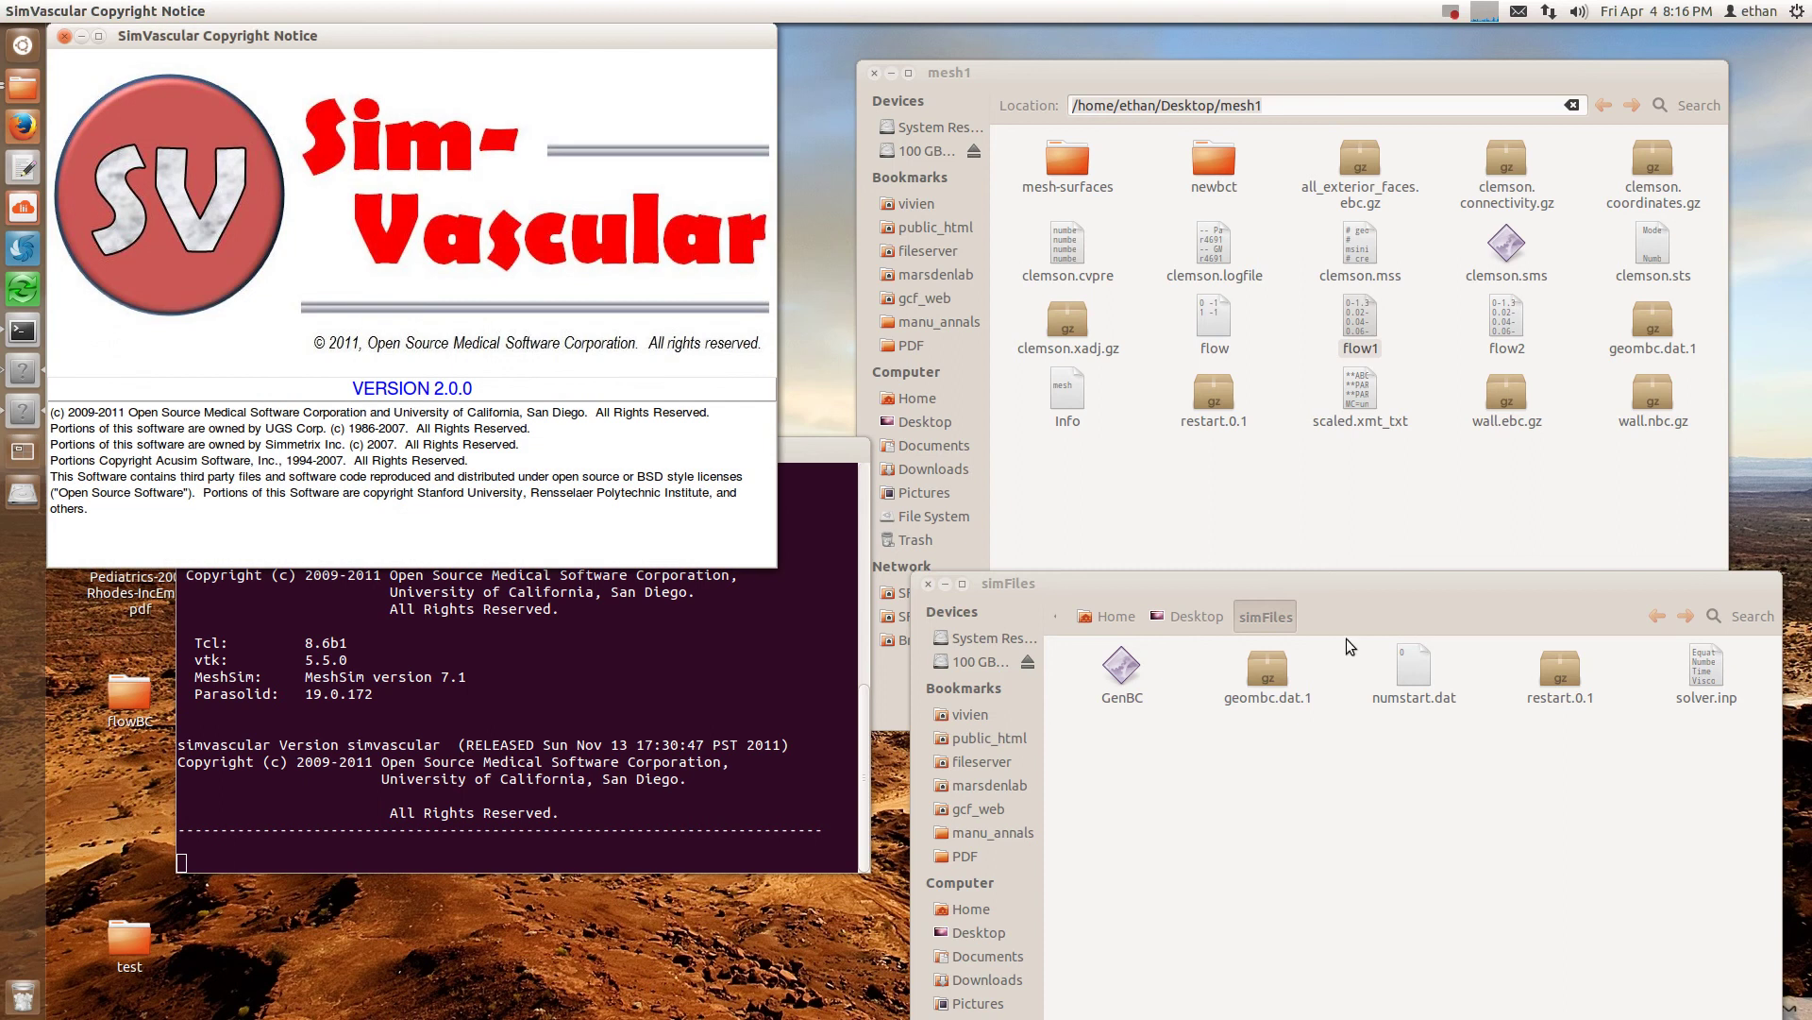
left_click_drag(1356, 611, 1384, 765)
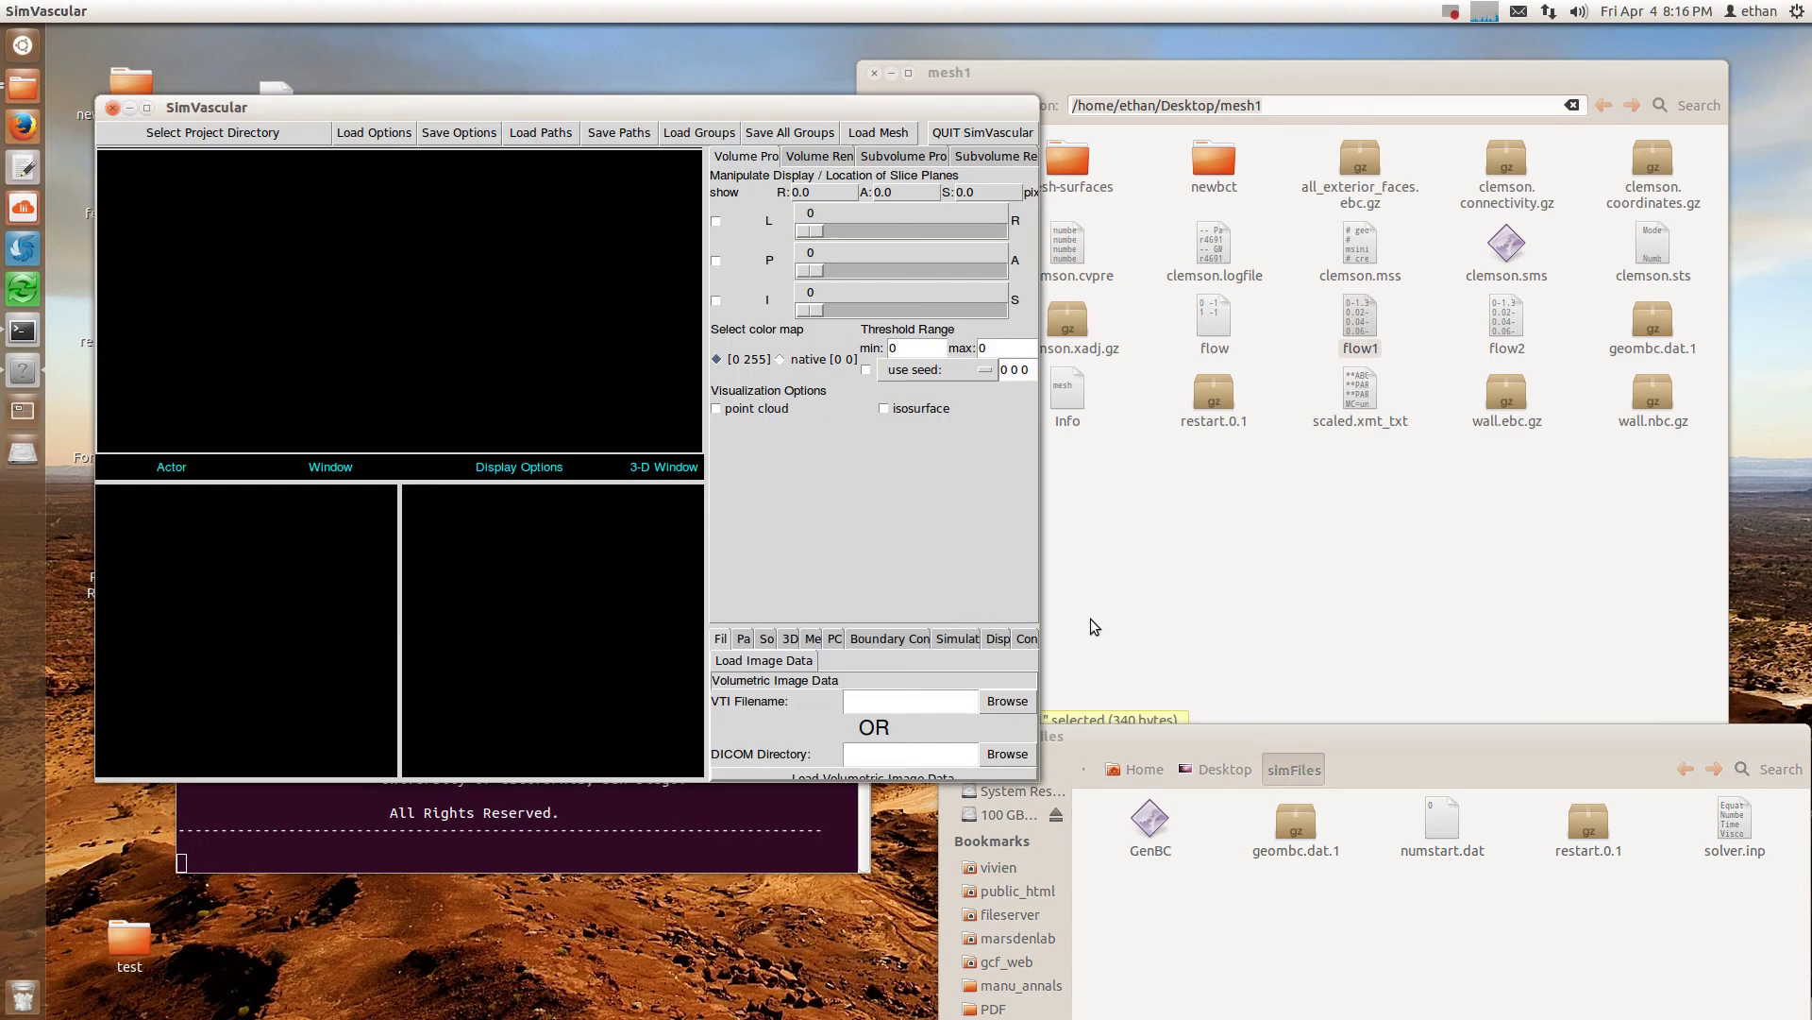
left_click_drag(703, 568, 274, 590)
left_click_drag(429, 623, 428, 257)
left_click(625, 271)
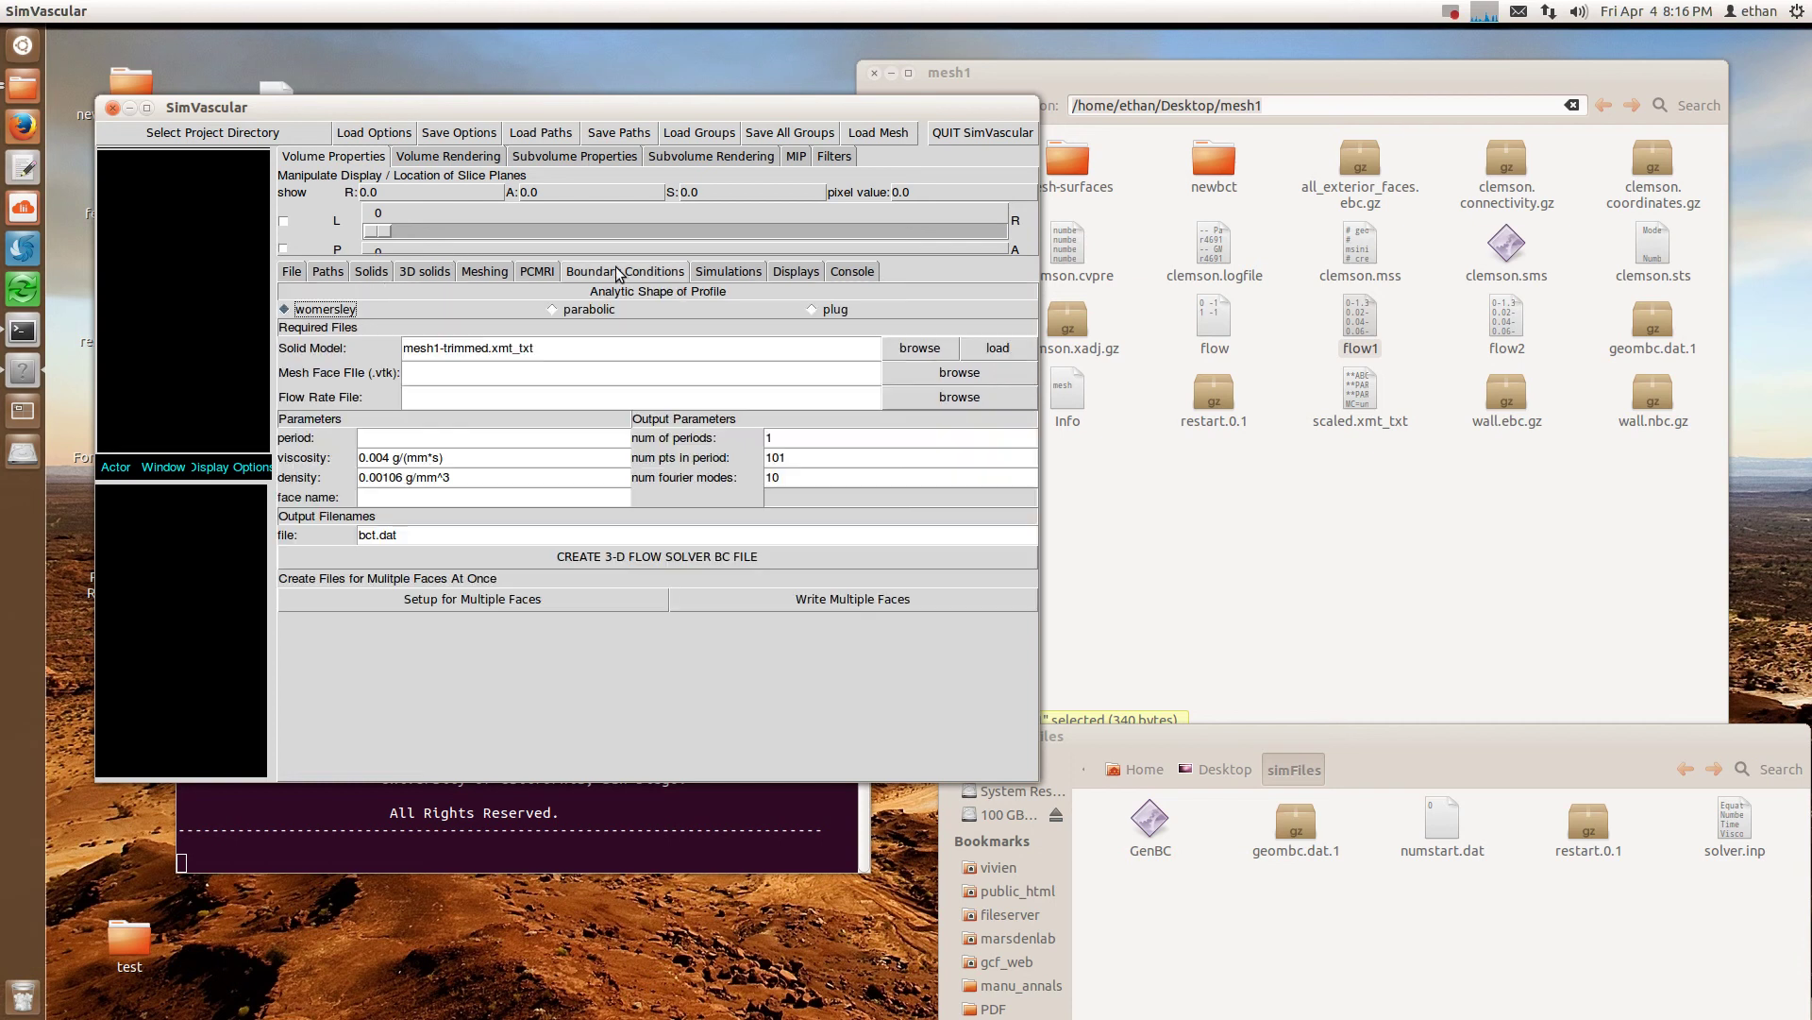
Set the analytic profile shape to parabolic and load scaled.xmt_txt from mesh1 as the solid model.
left_click(585, 312)
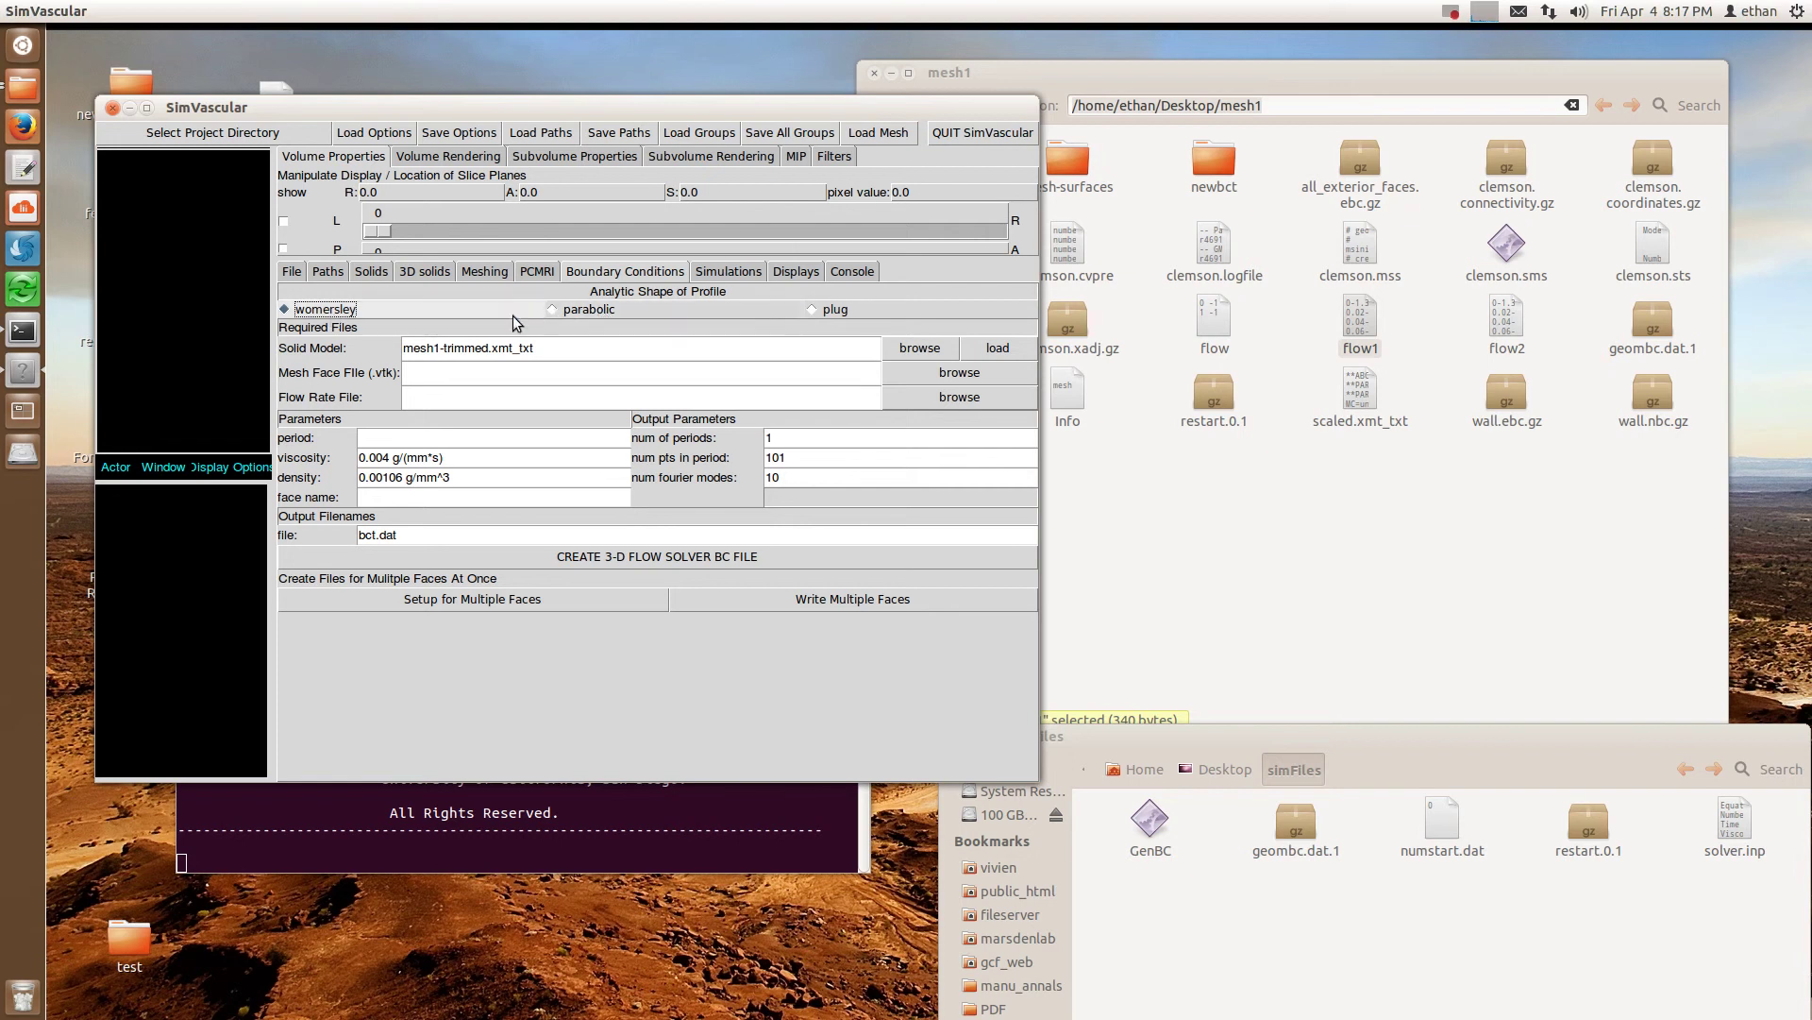
left_click(585, 315)
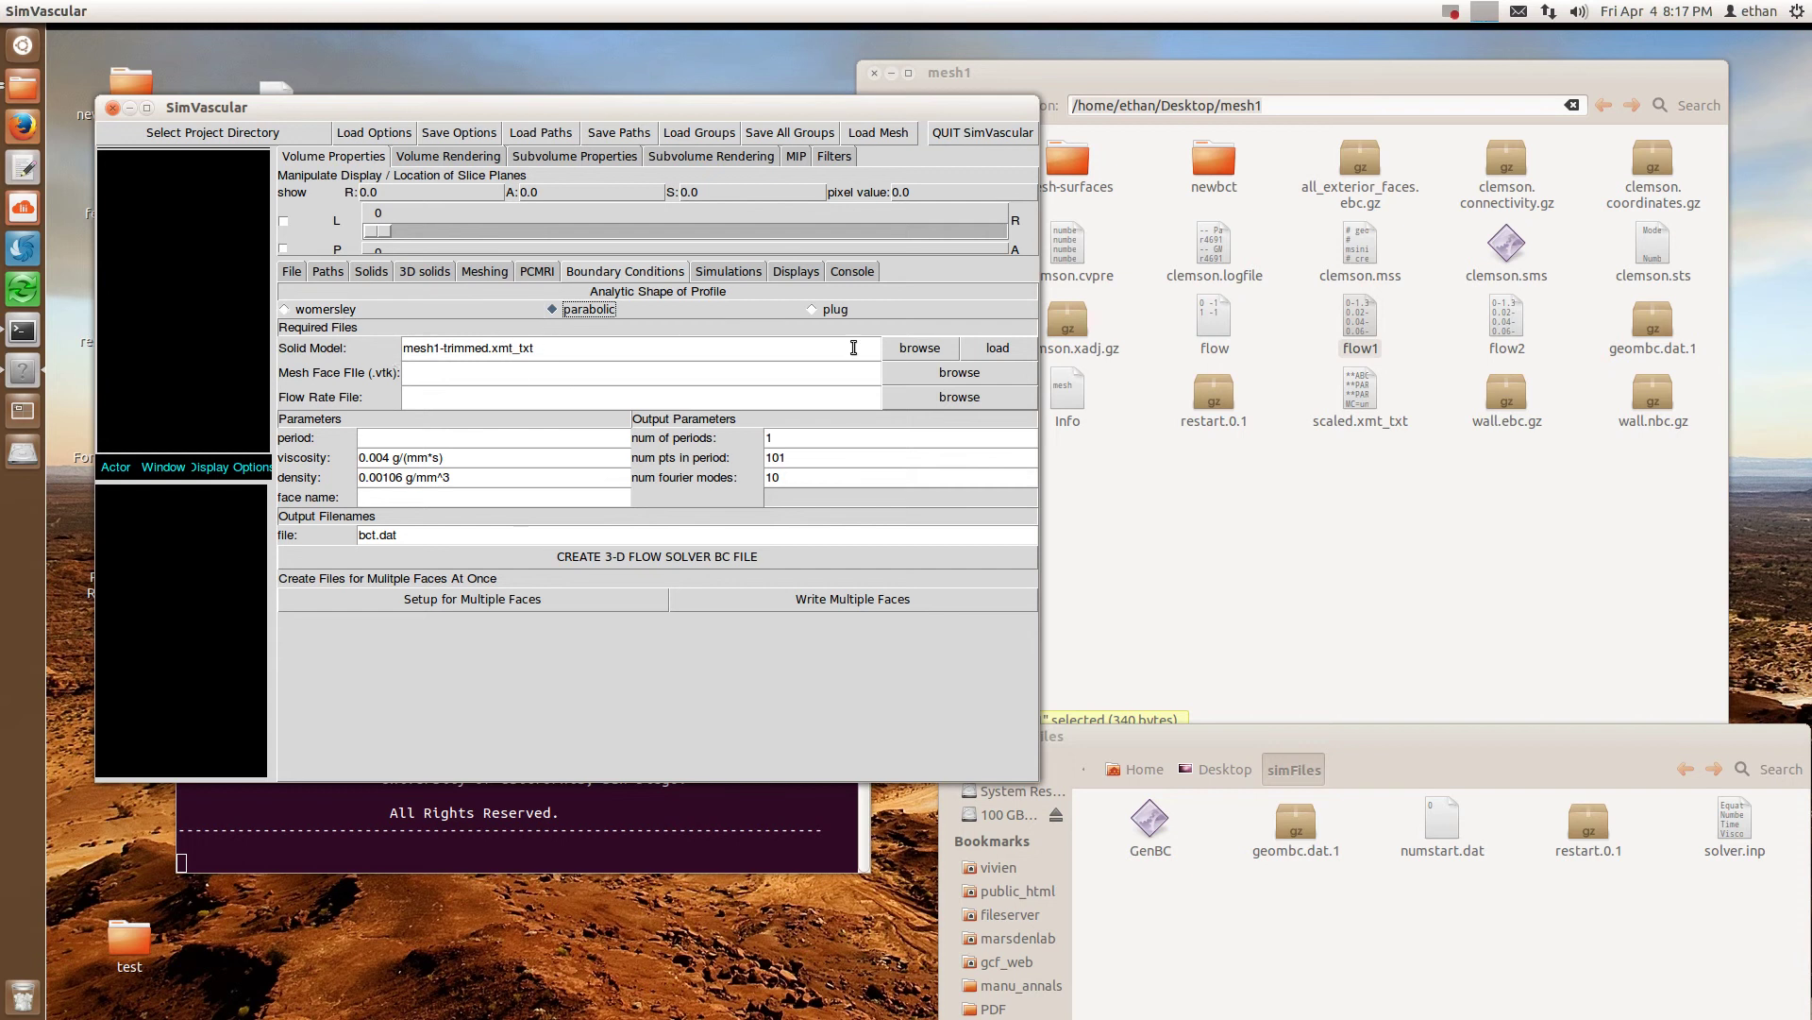
left_click(901, 353)
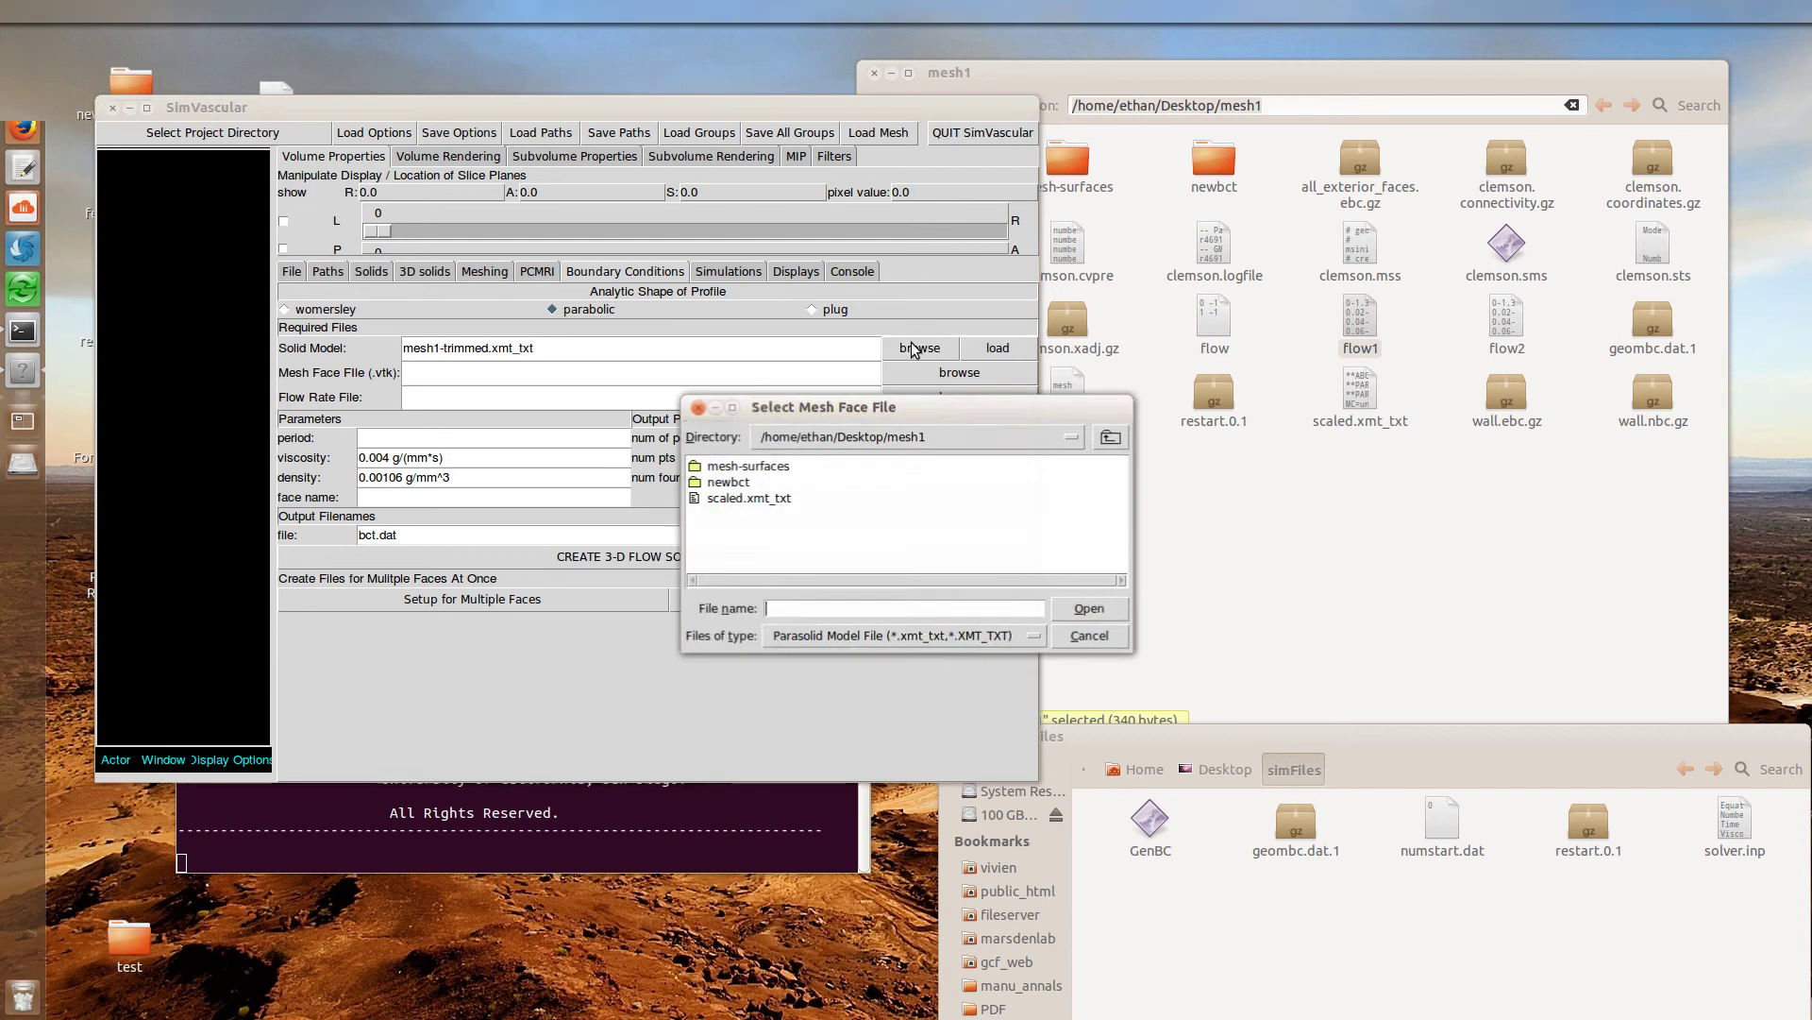
double_click(735, 497)
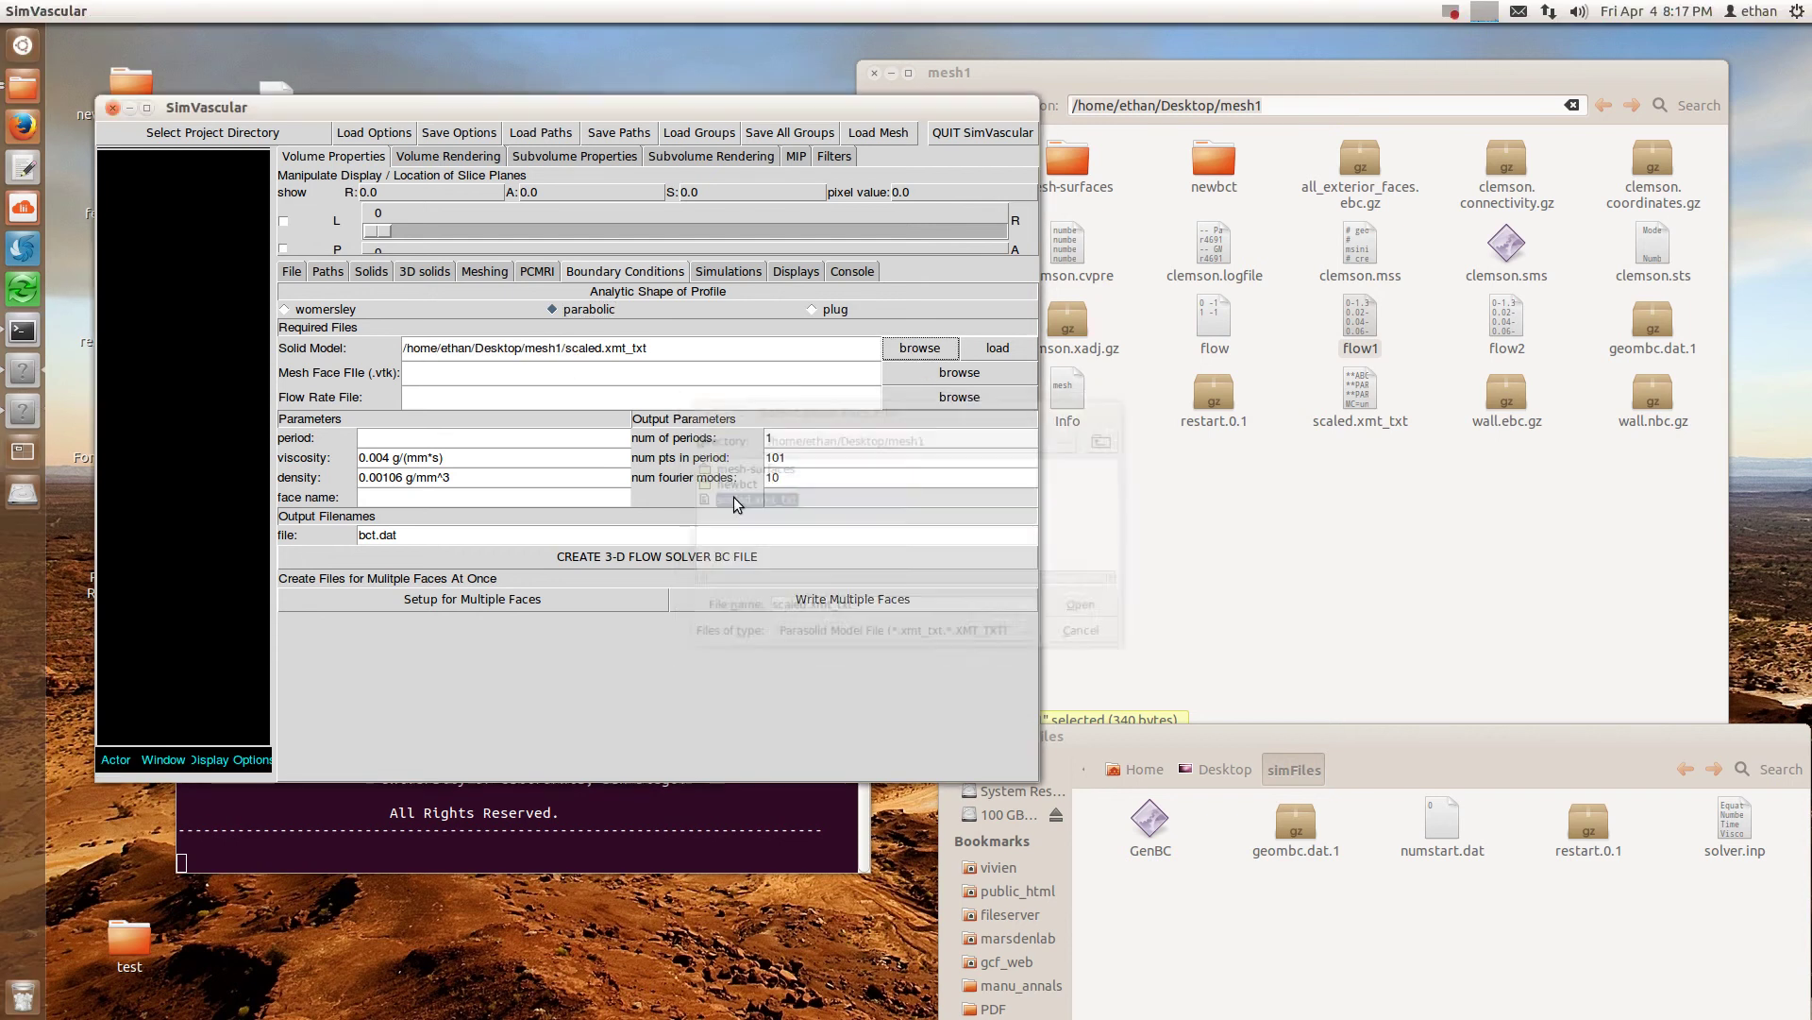
left_click(1004, 349)
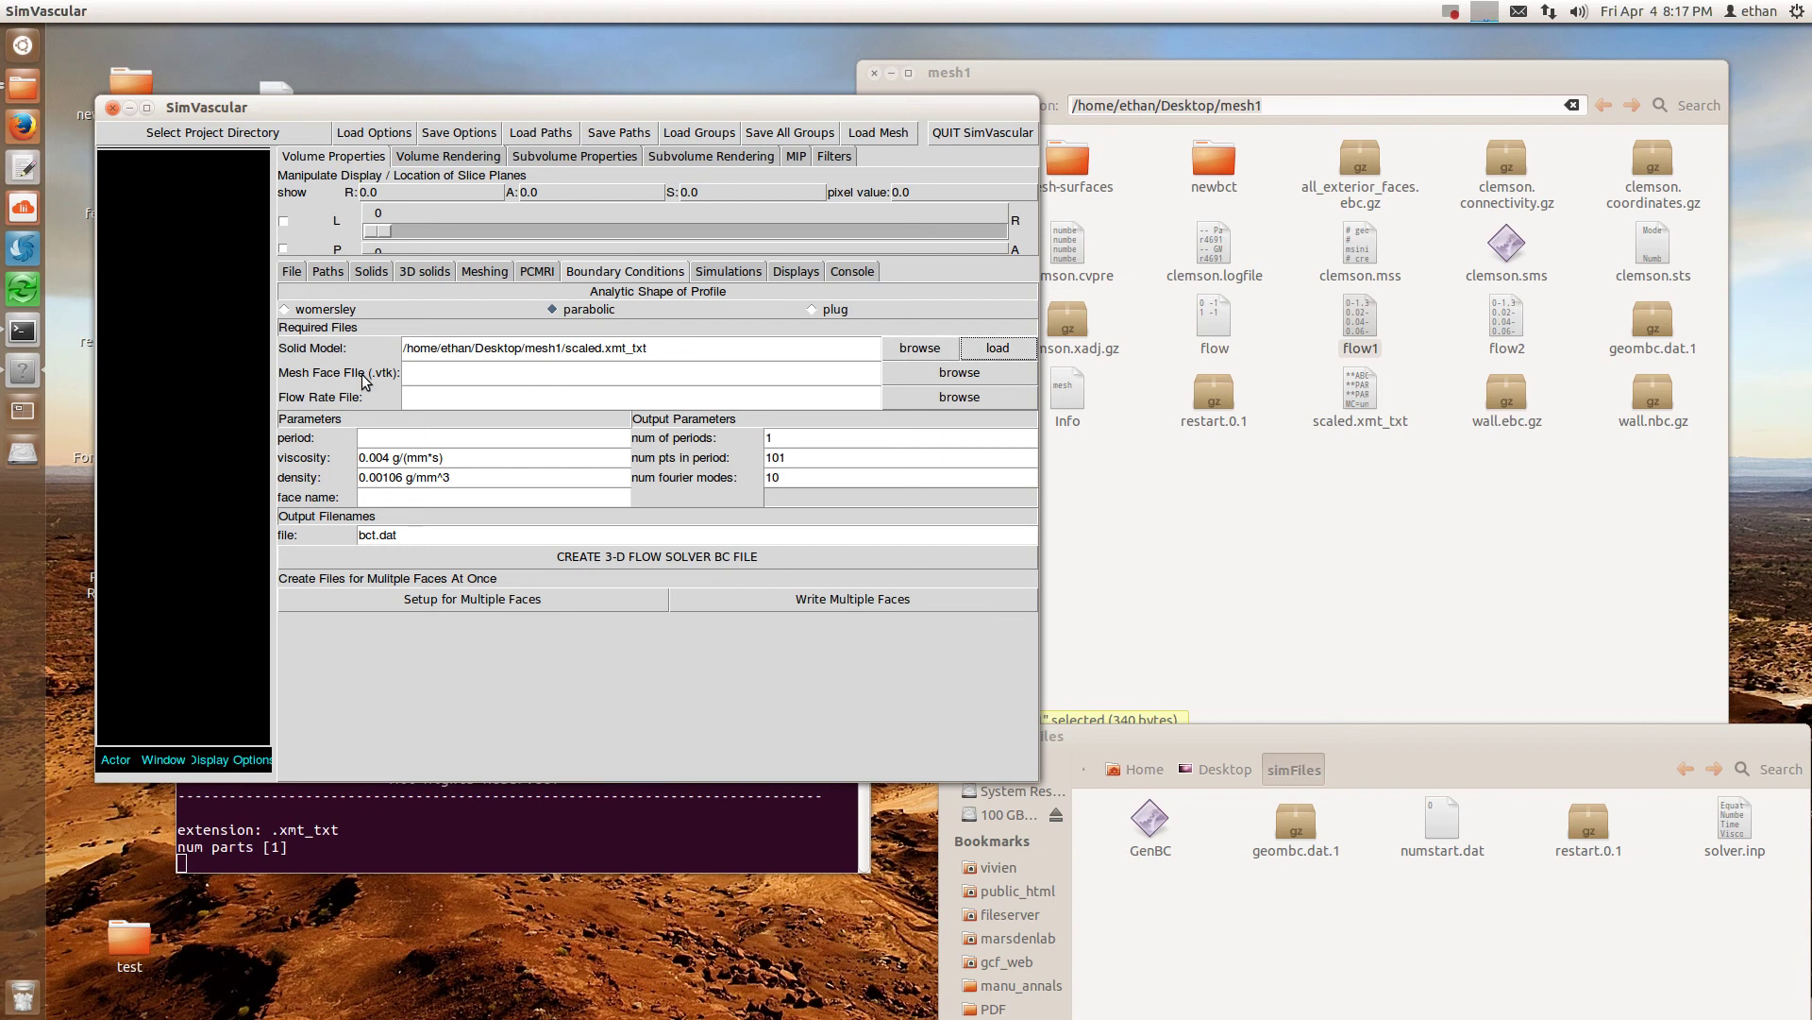
Choose IVC.vtk from mesh-surfaces as the mesh face file and flow1 from mesh1 as the flow rate file.
left_click(958, 375)
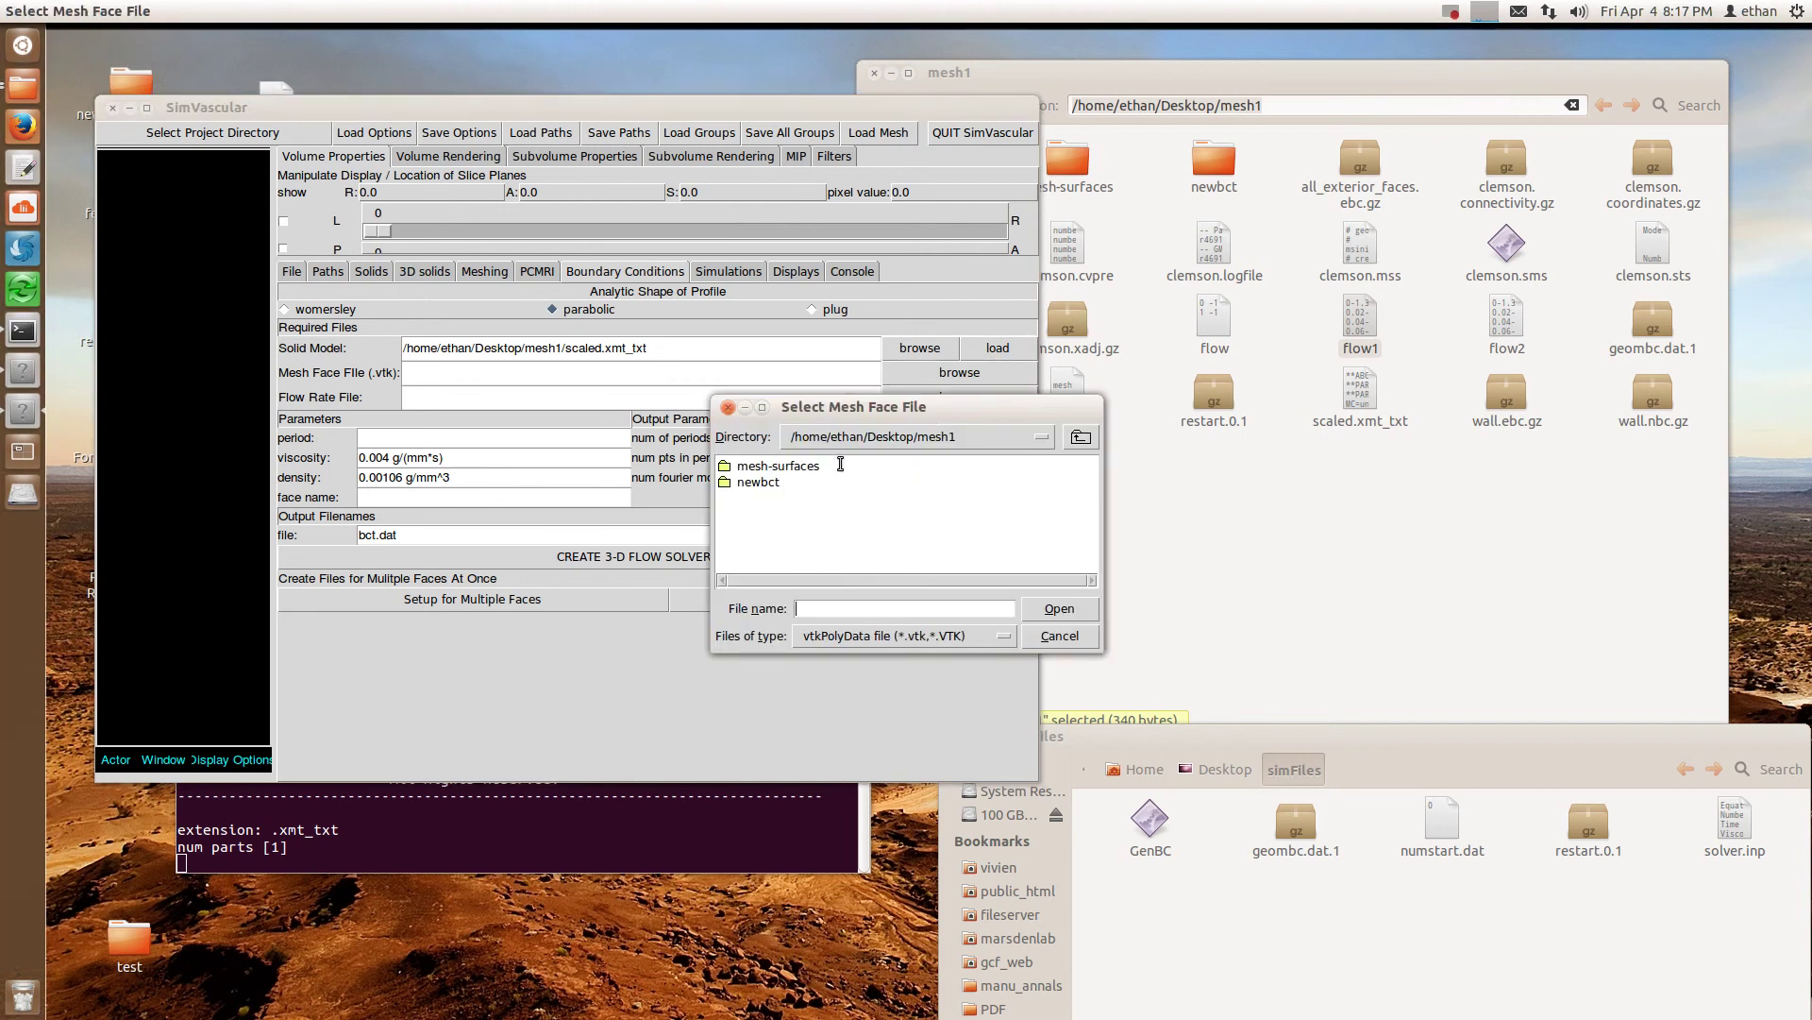
double_click(777, 466)
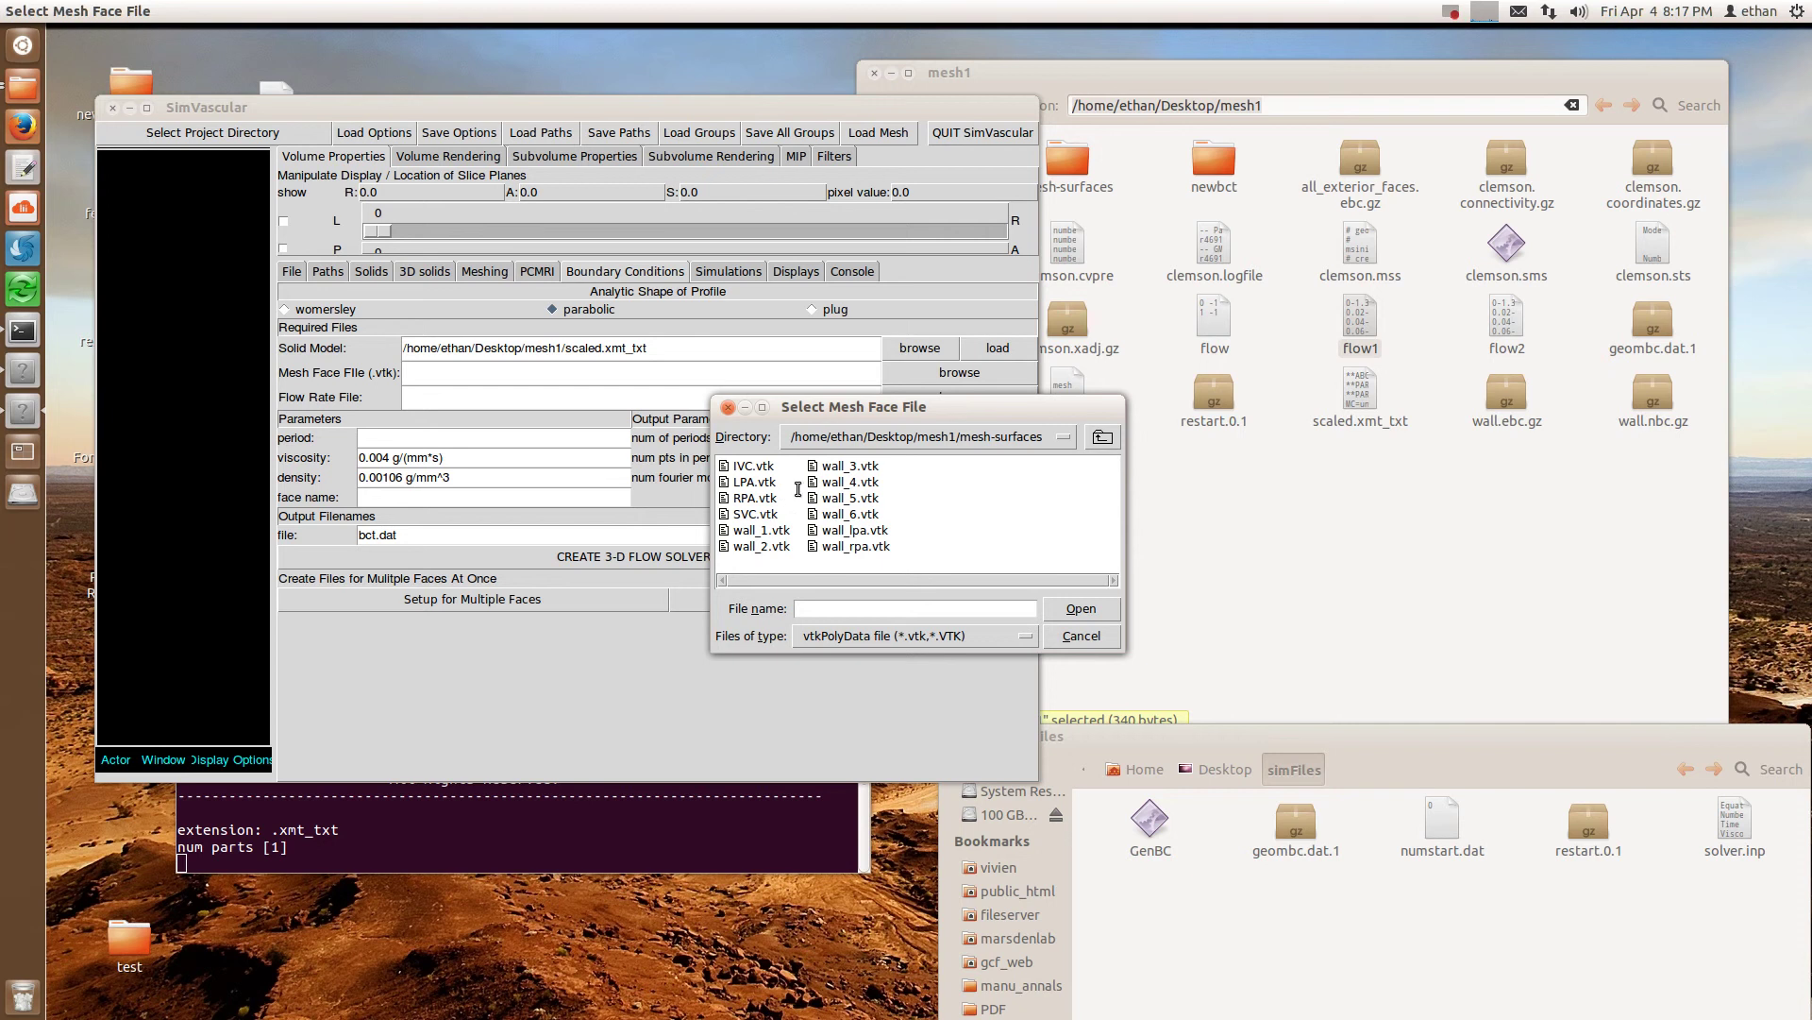
double_click(746, 466)
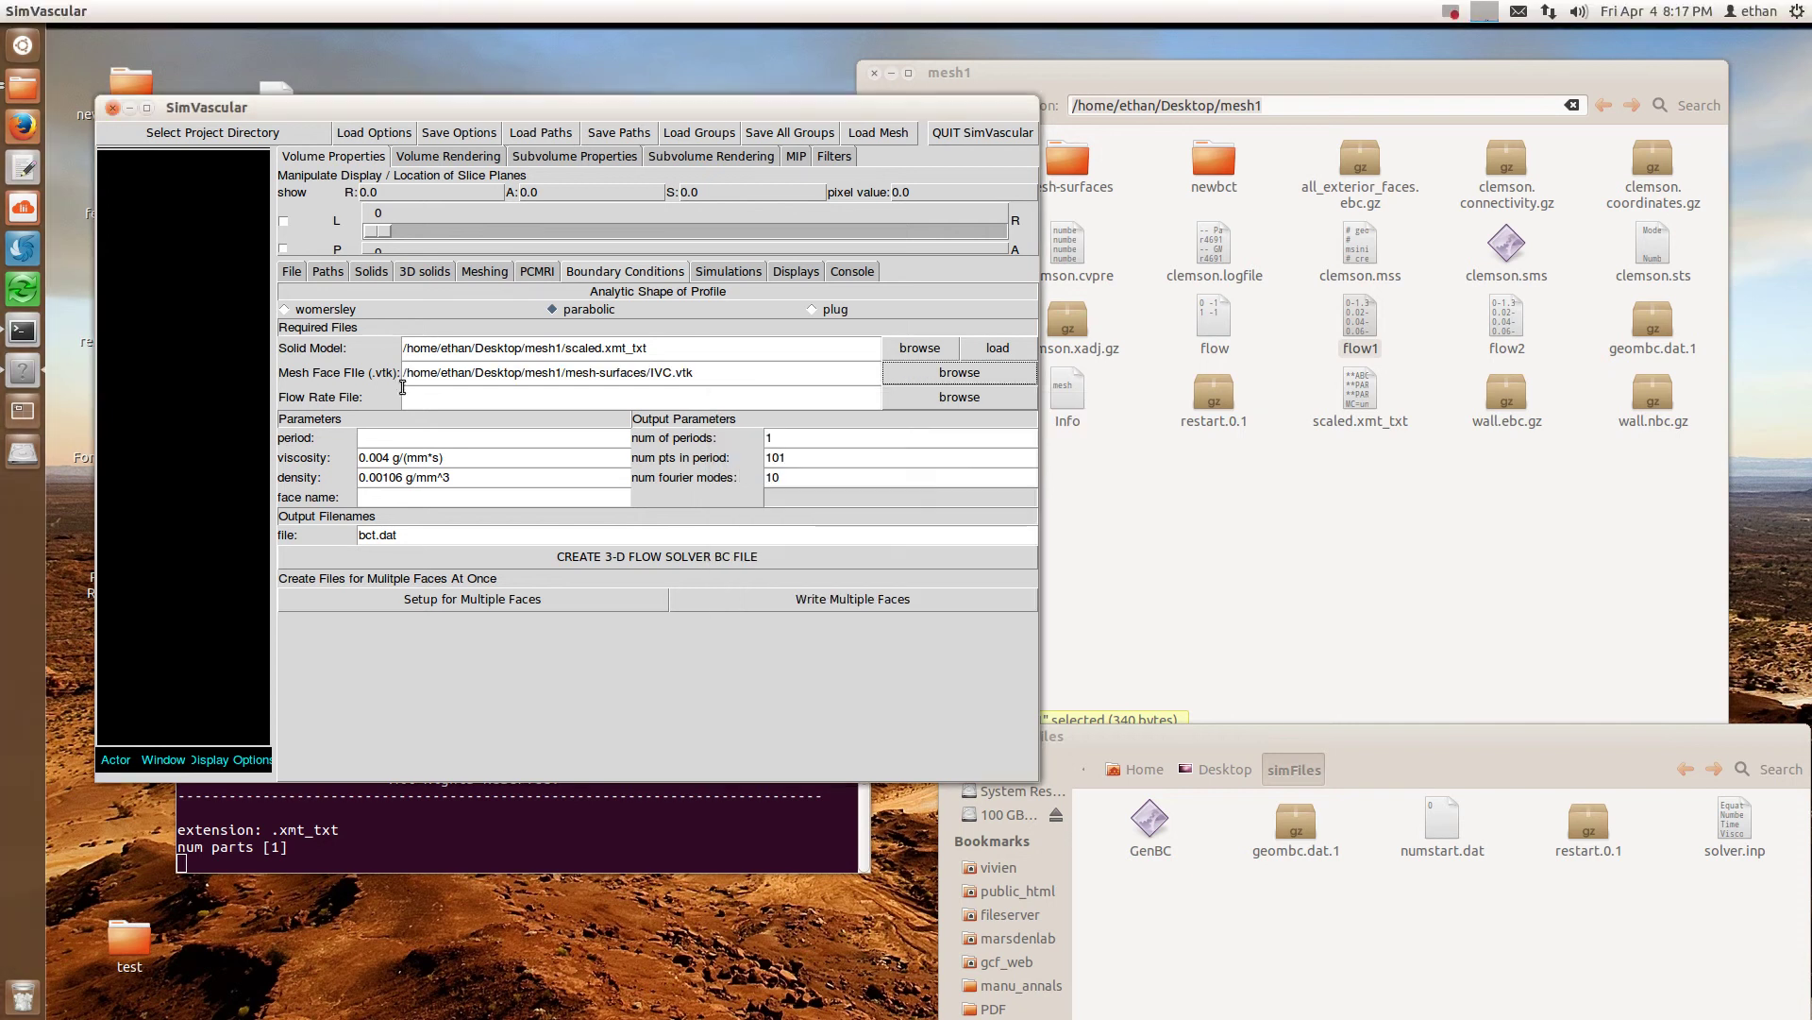
left_click(916, 397)
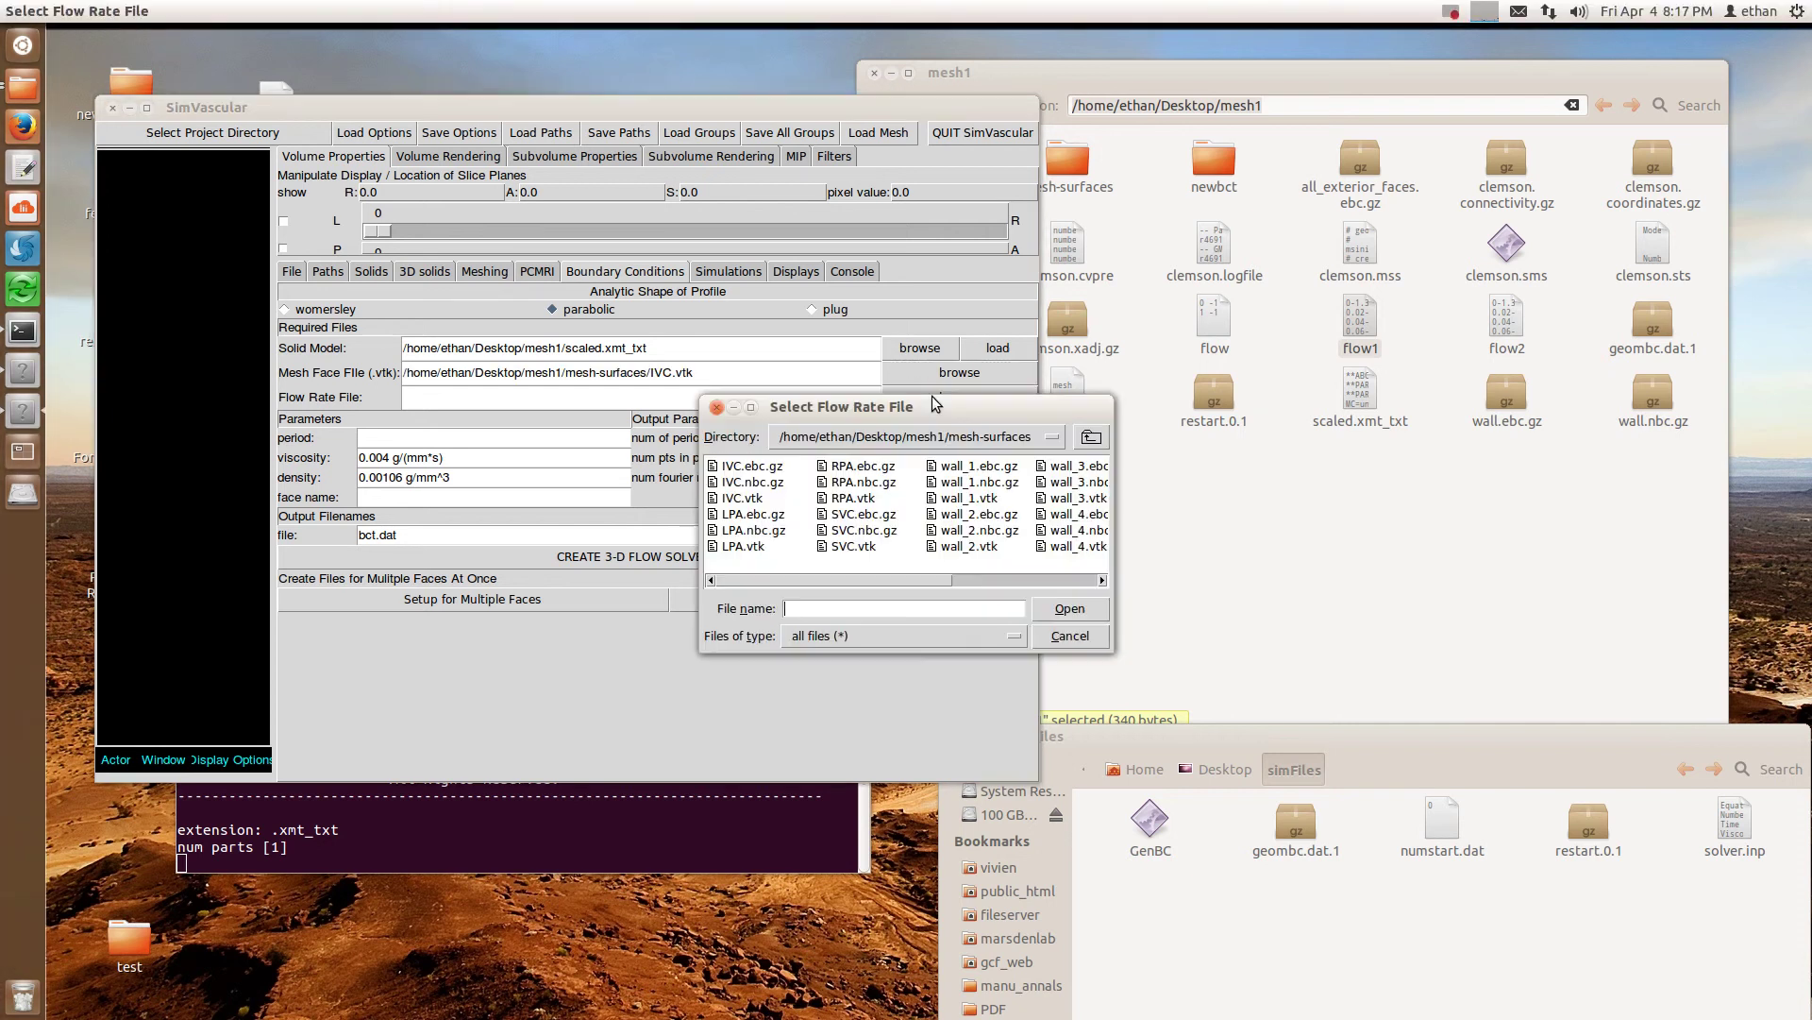
left_click(1090, 438)
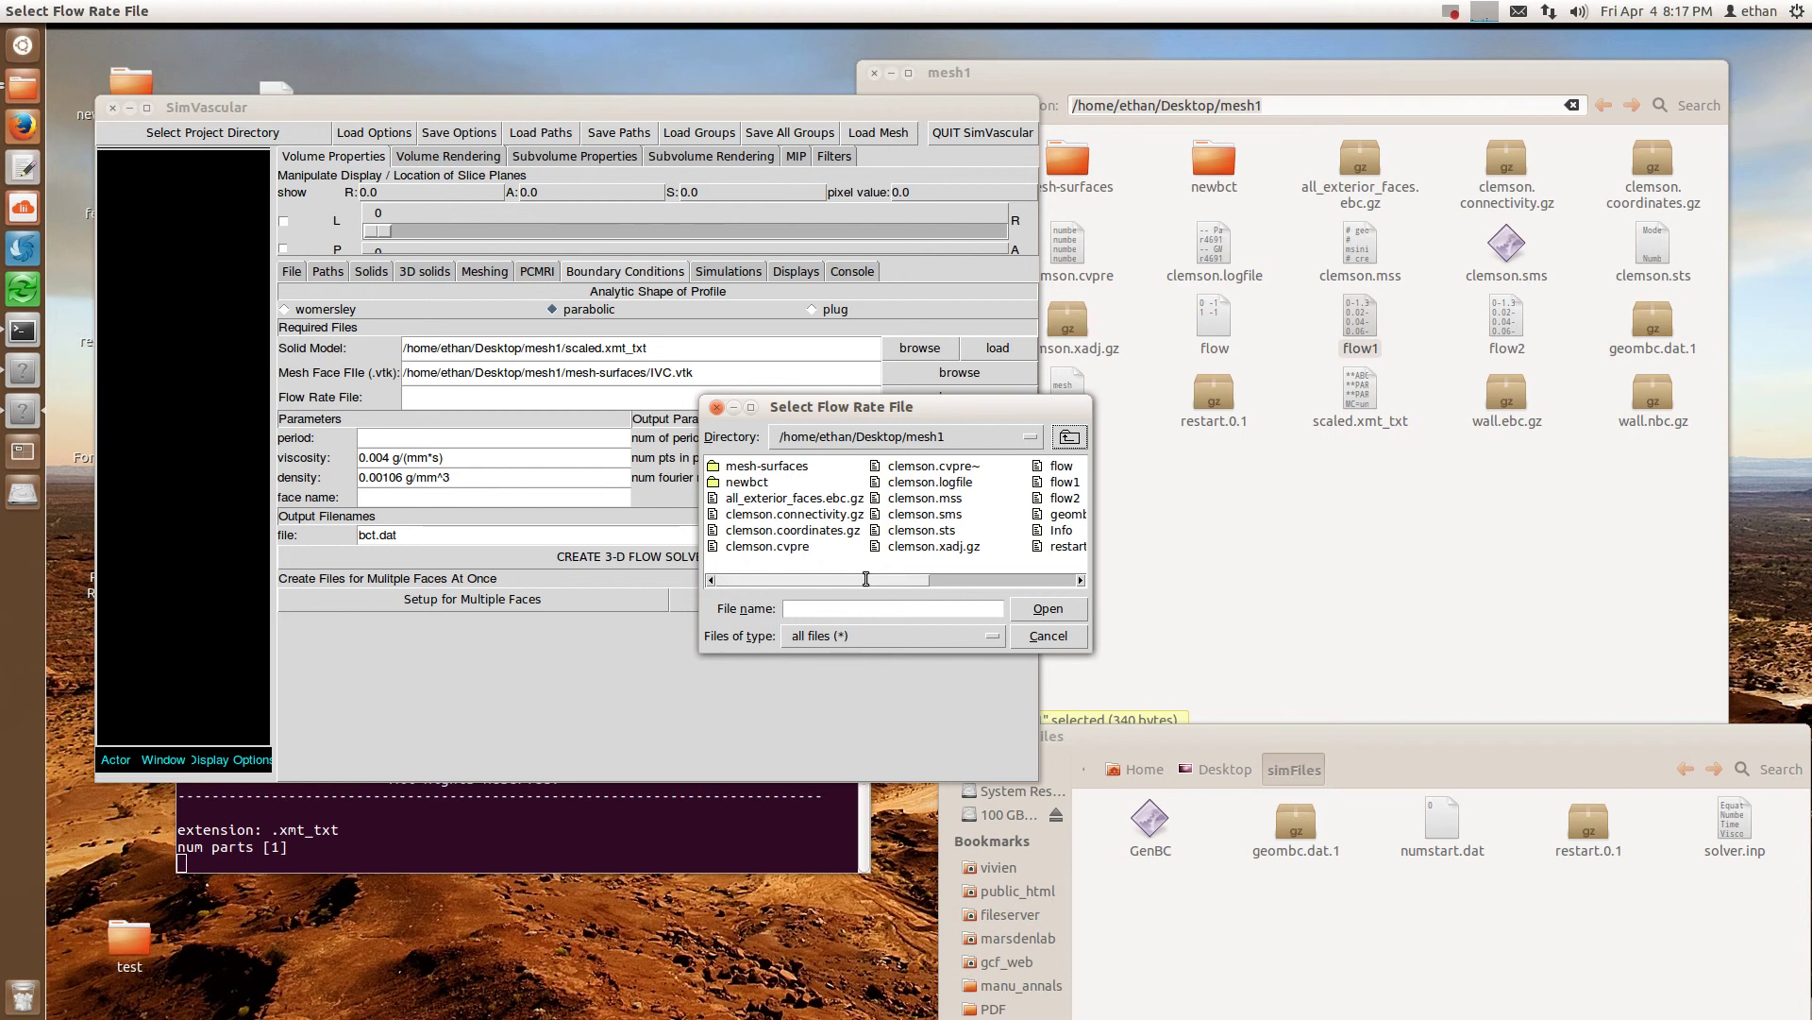
left_click_drag(869, 575, 923, 577)
left_click(960, 482)
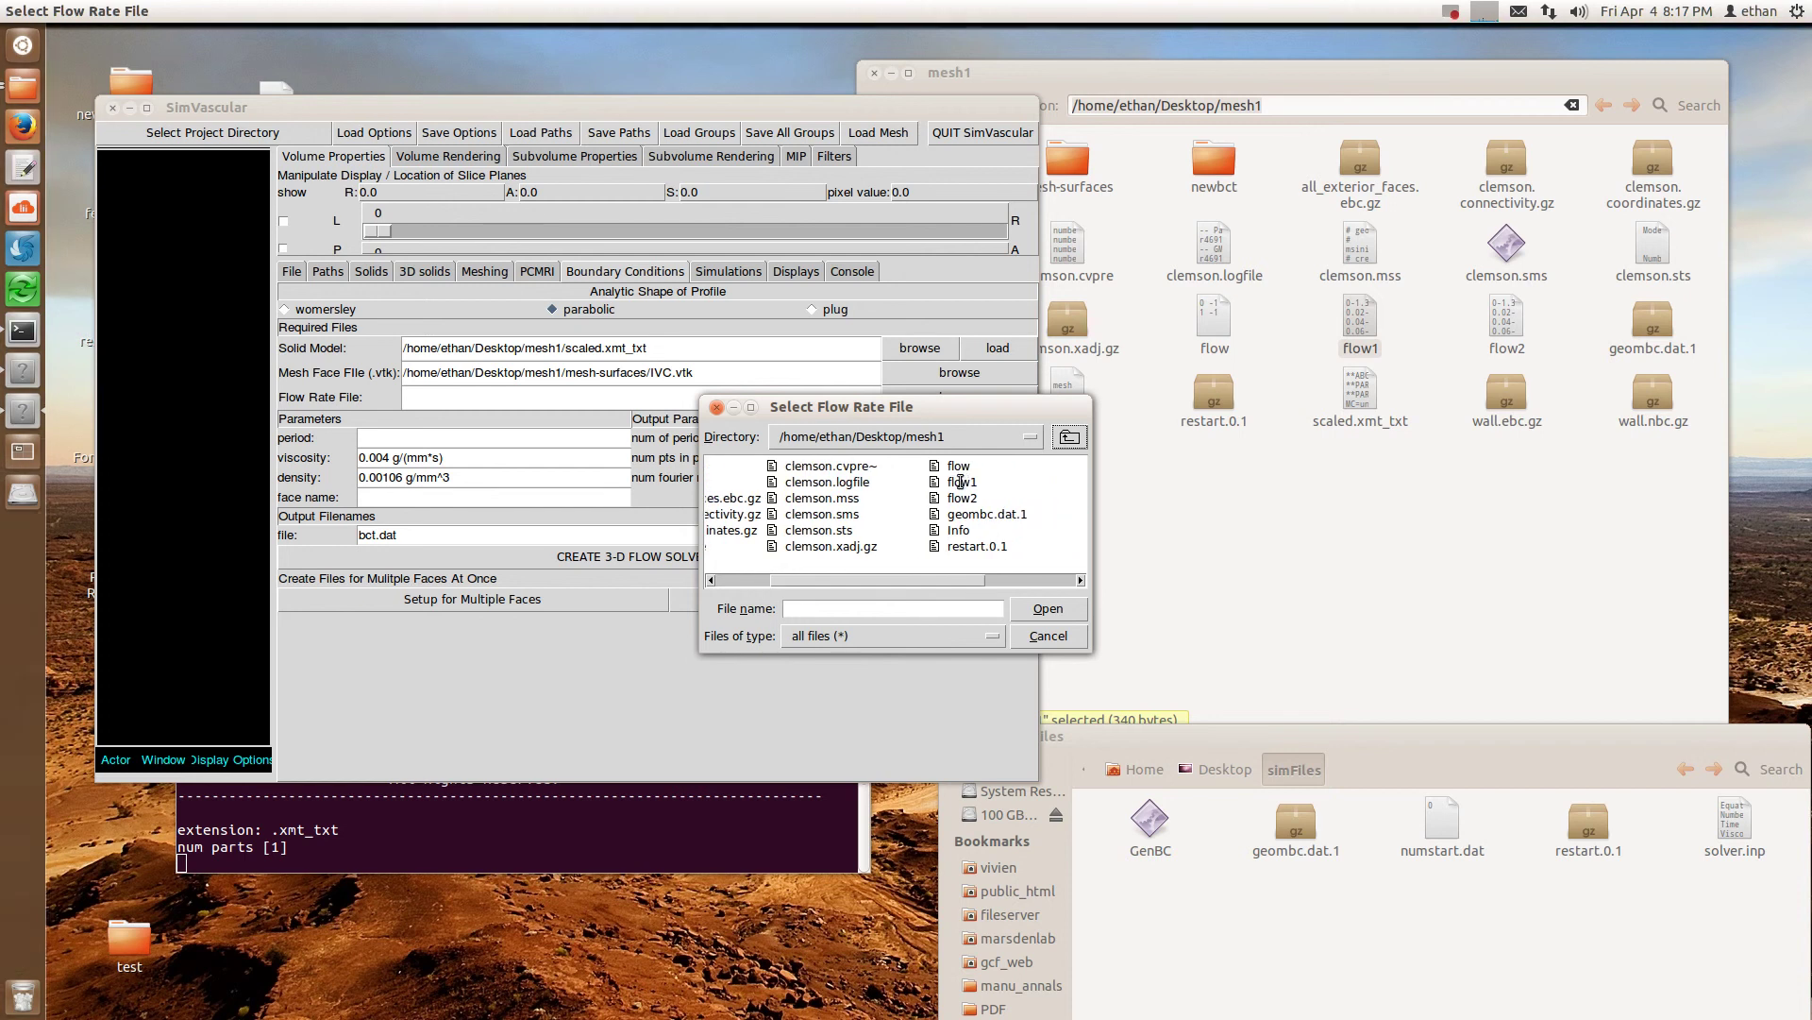
double_click(953, 482)
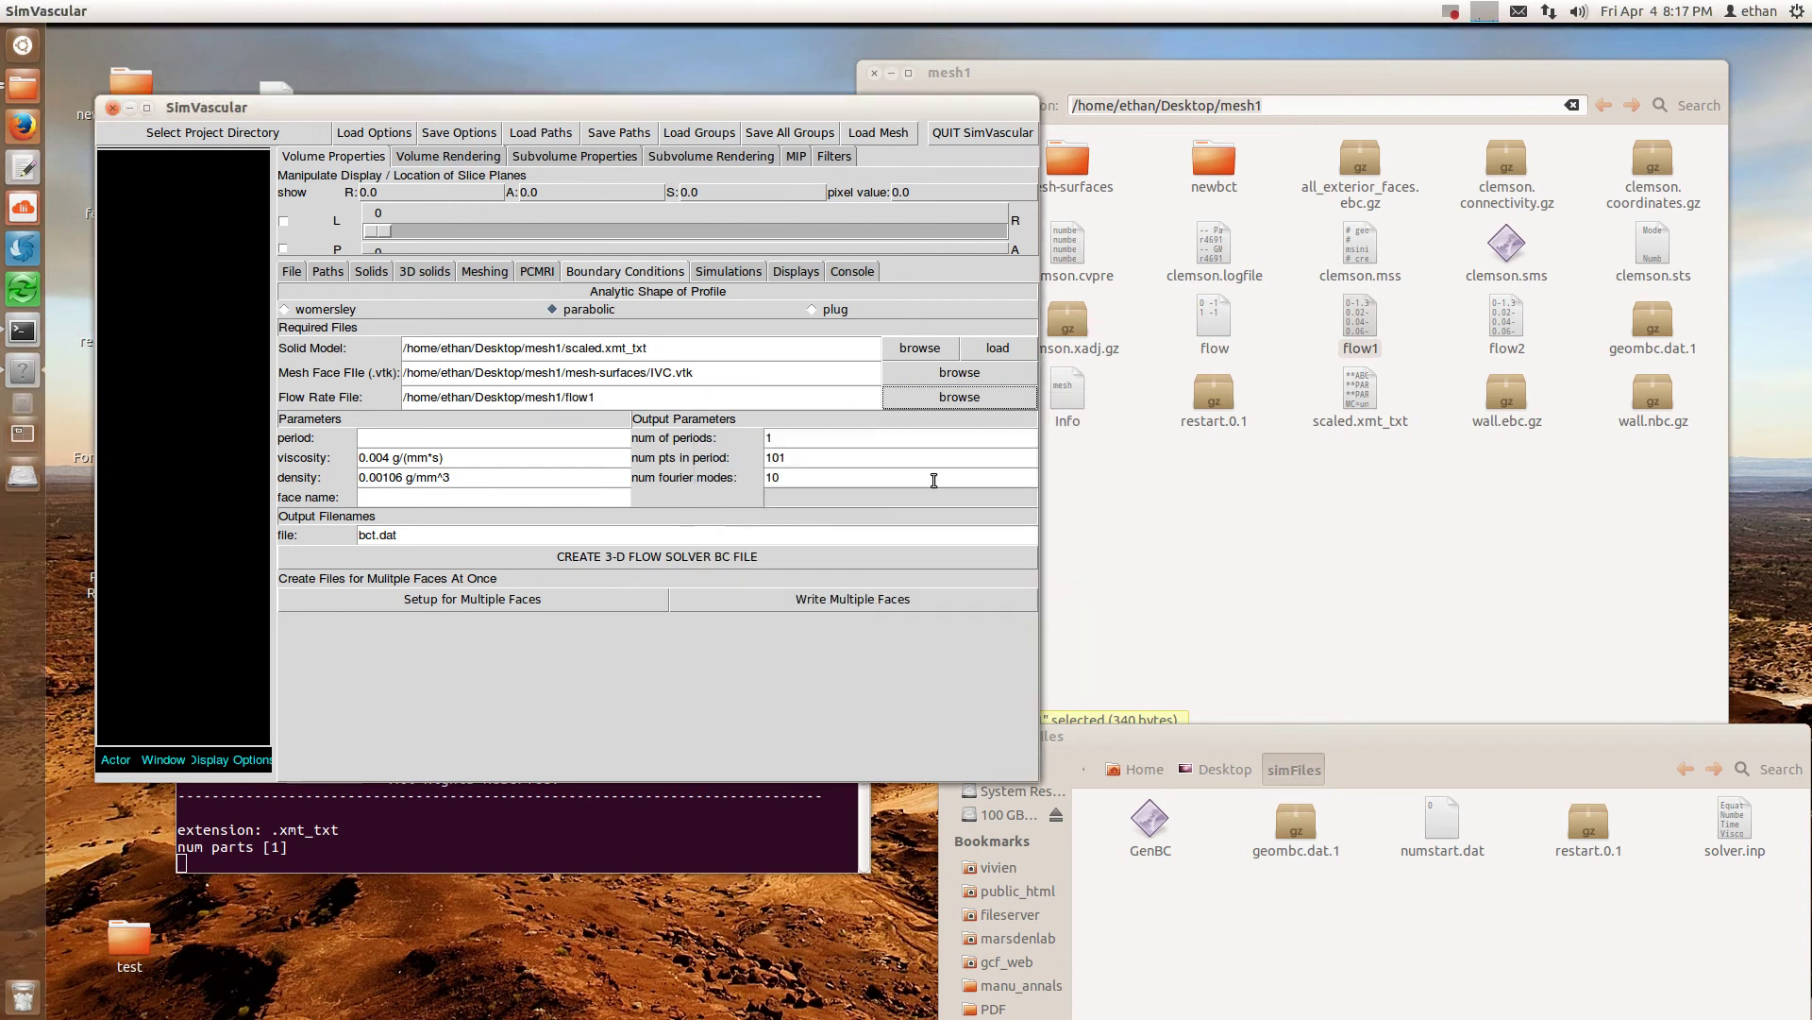
Set the period to 0.5, the viscosity to 0.04, the density to 1.06 and the face name to IVC.
left_click(408, 436)
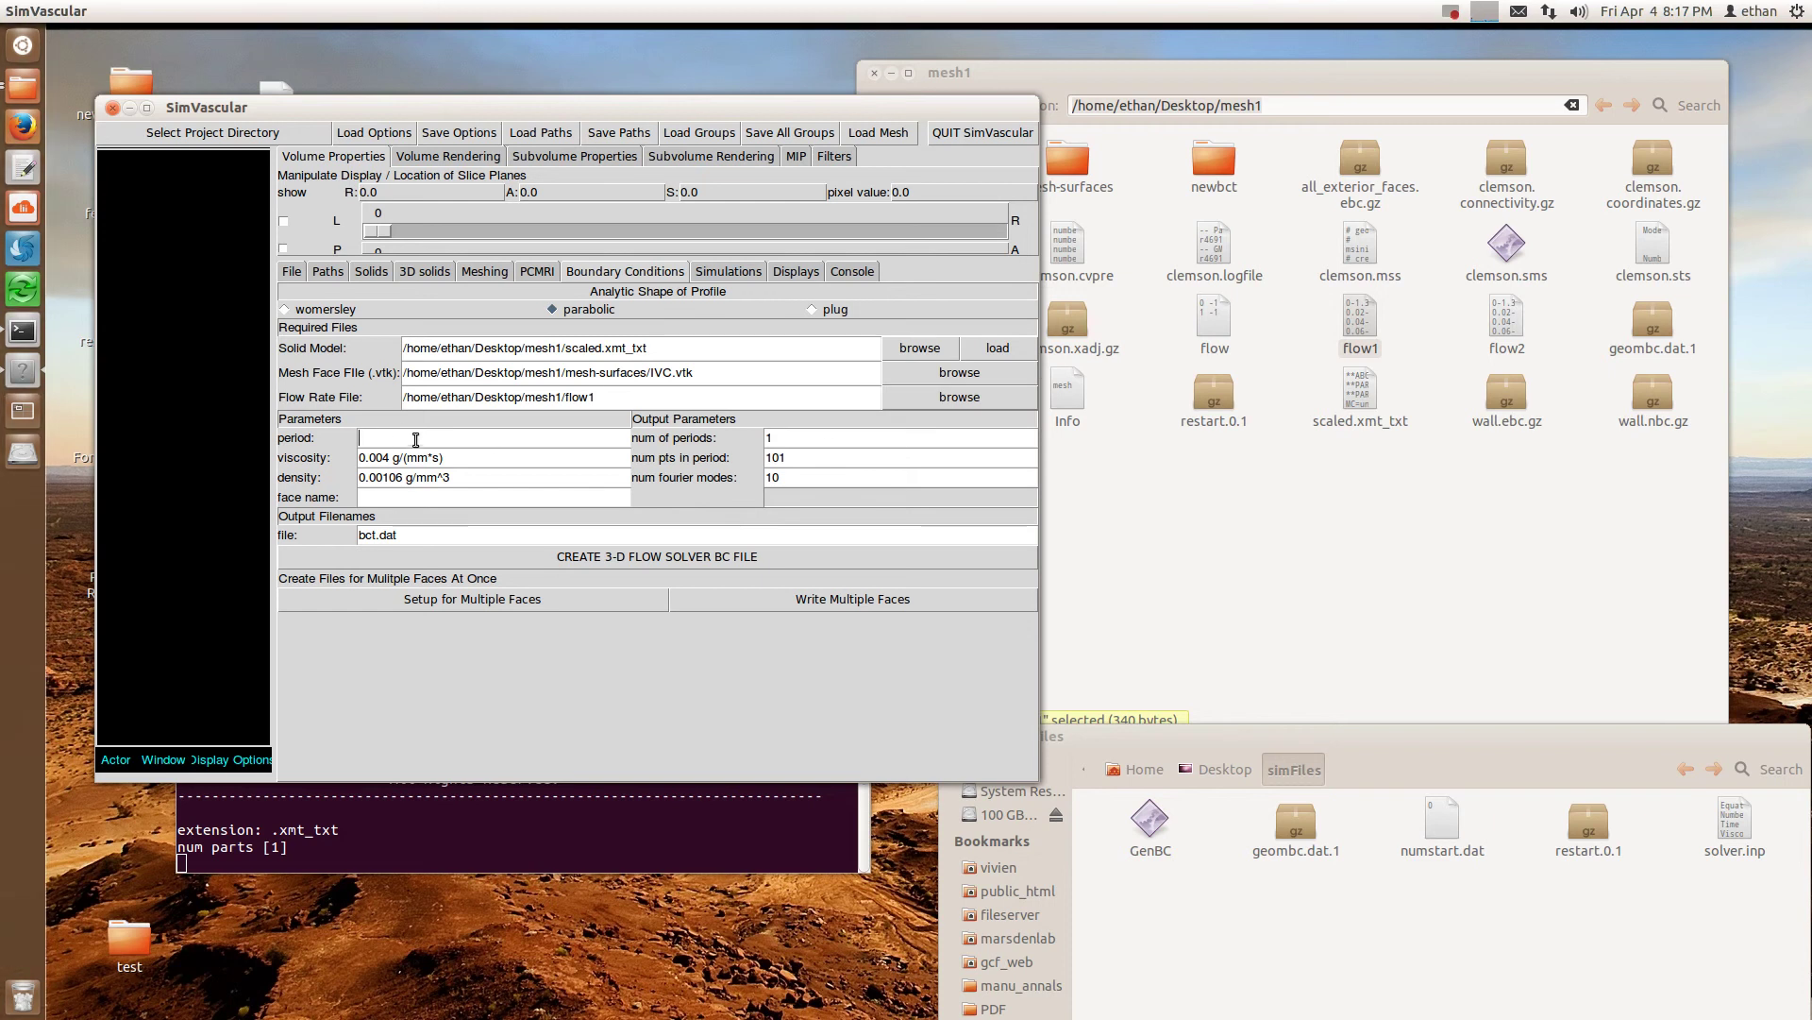
type("0.5")
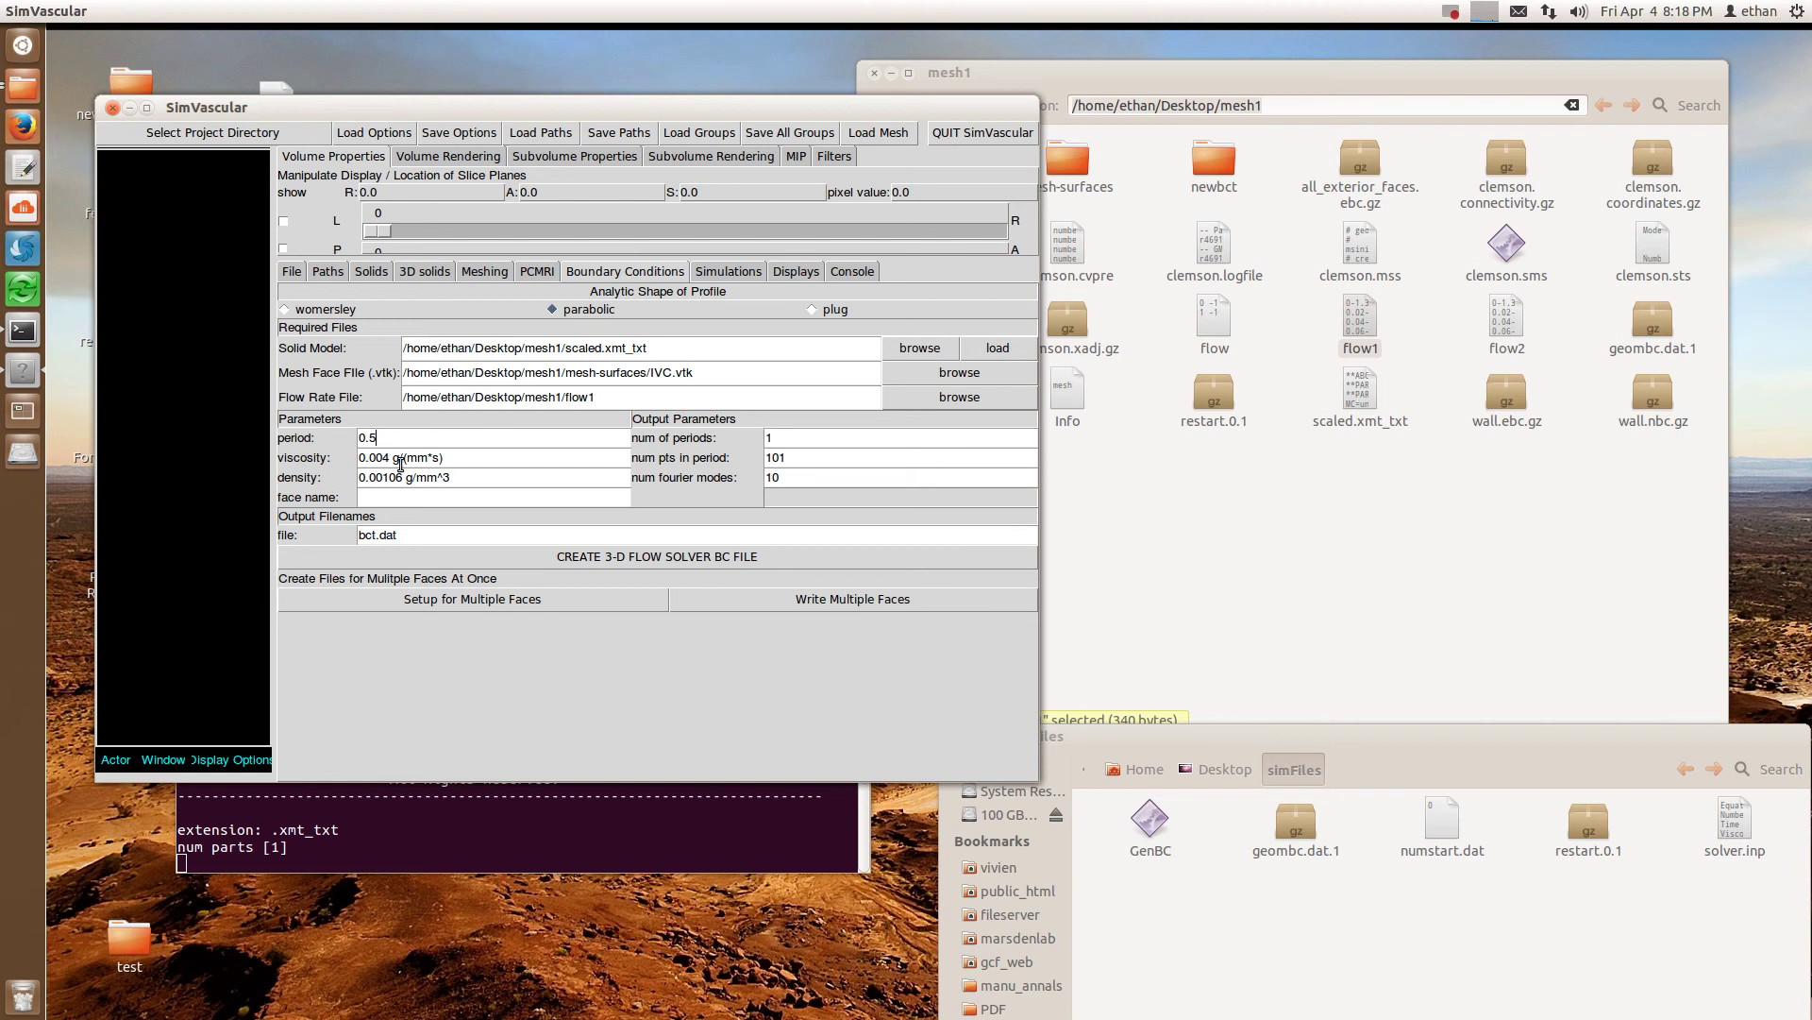
left_click(376, 457)
key("BackSpace")
left_click_drag(382, 478, 337, 477)
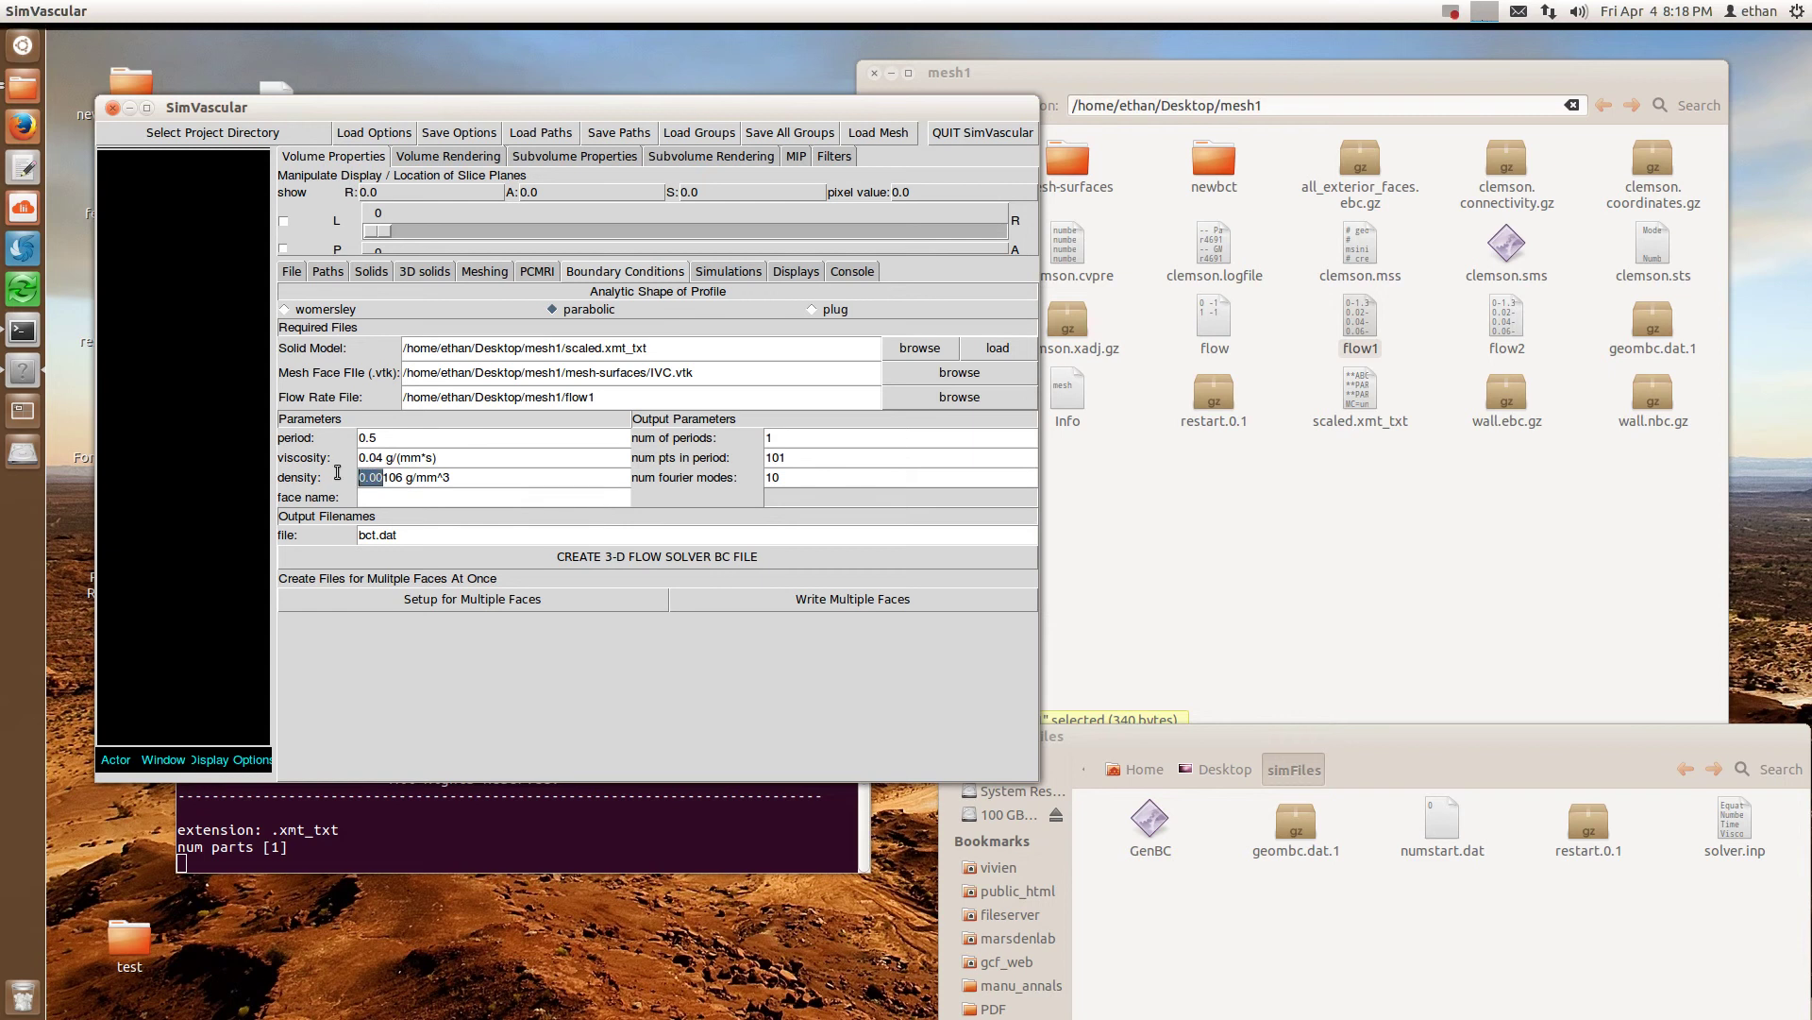
key("BackSpace")
type("1.")
key("Tab")
type("IVC")
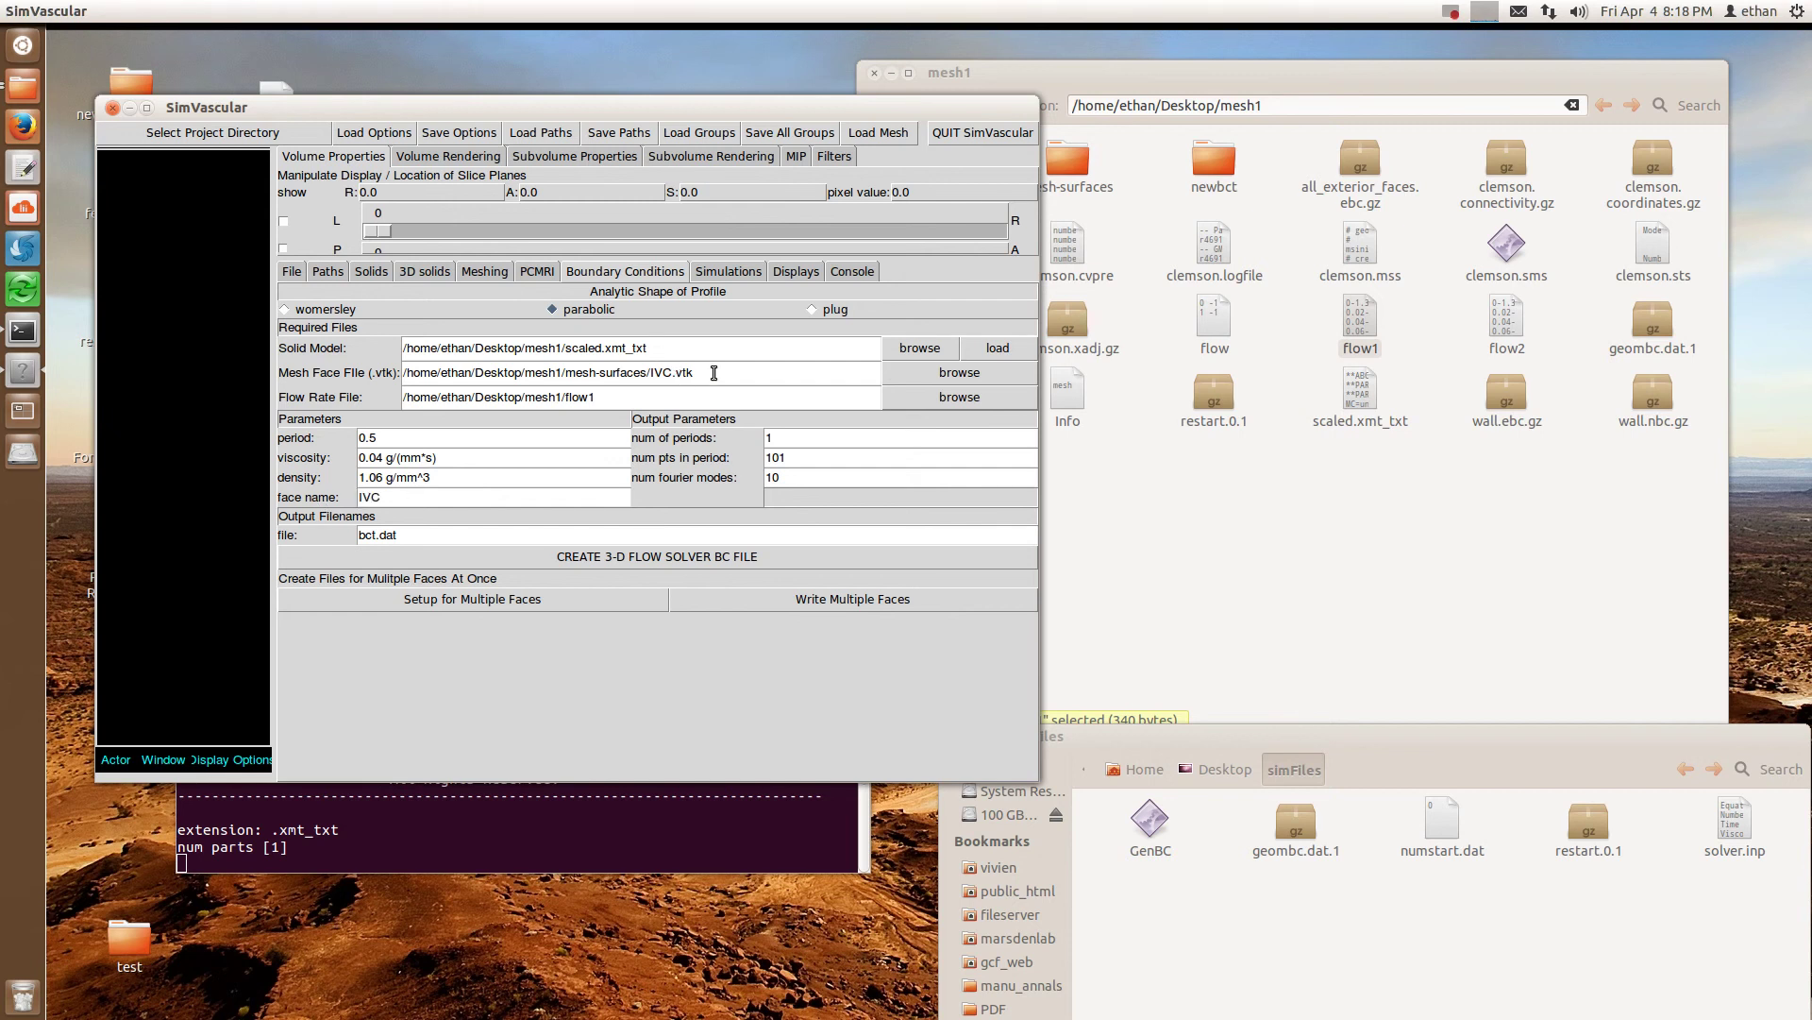
Set the number of points in the period to 21 and the number of Fourier modes to 5.
double_click(779, 458)
type("21")
double_click(789, 481)
left_click(785, 480)
key("BackSpace")
key("BackSpace")
type("5")
left_click_drag(840, 105, 867, 66)
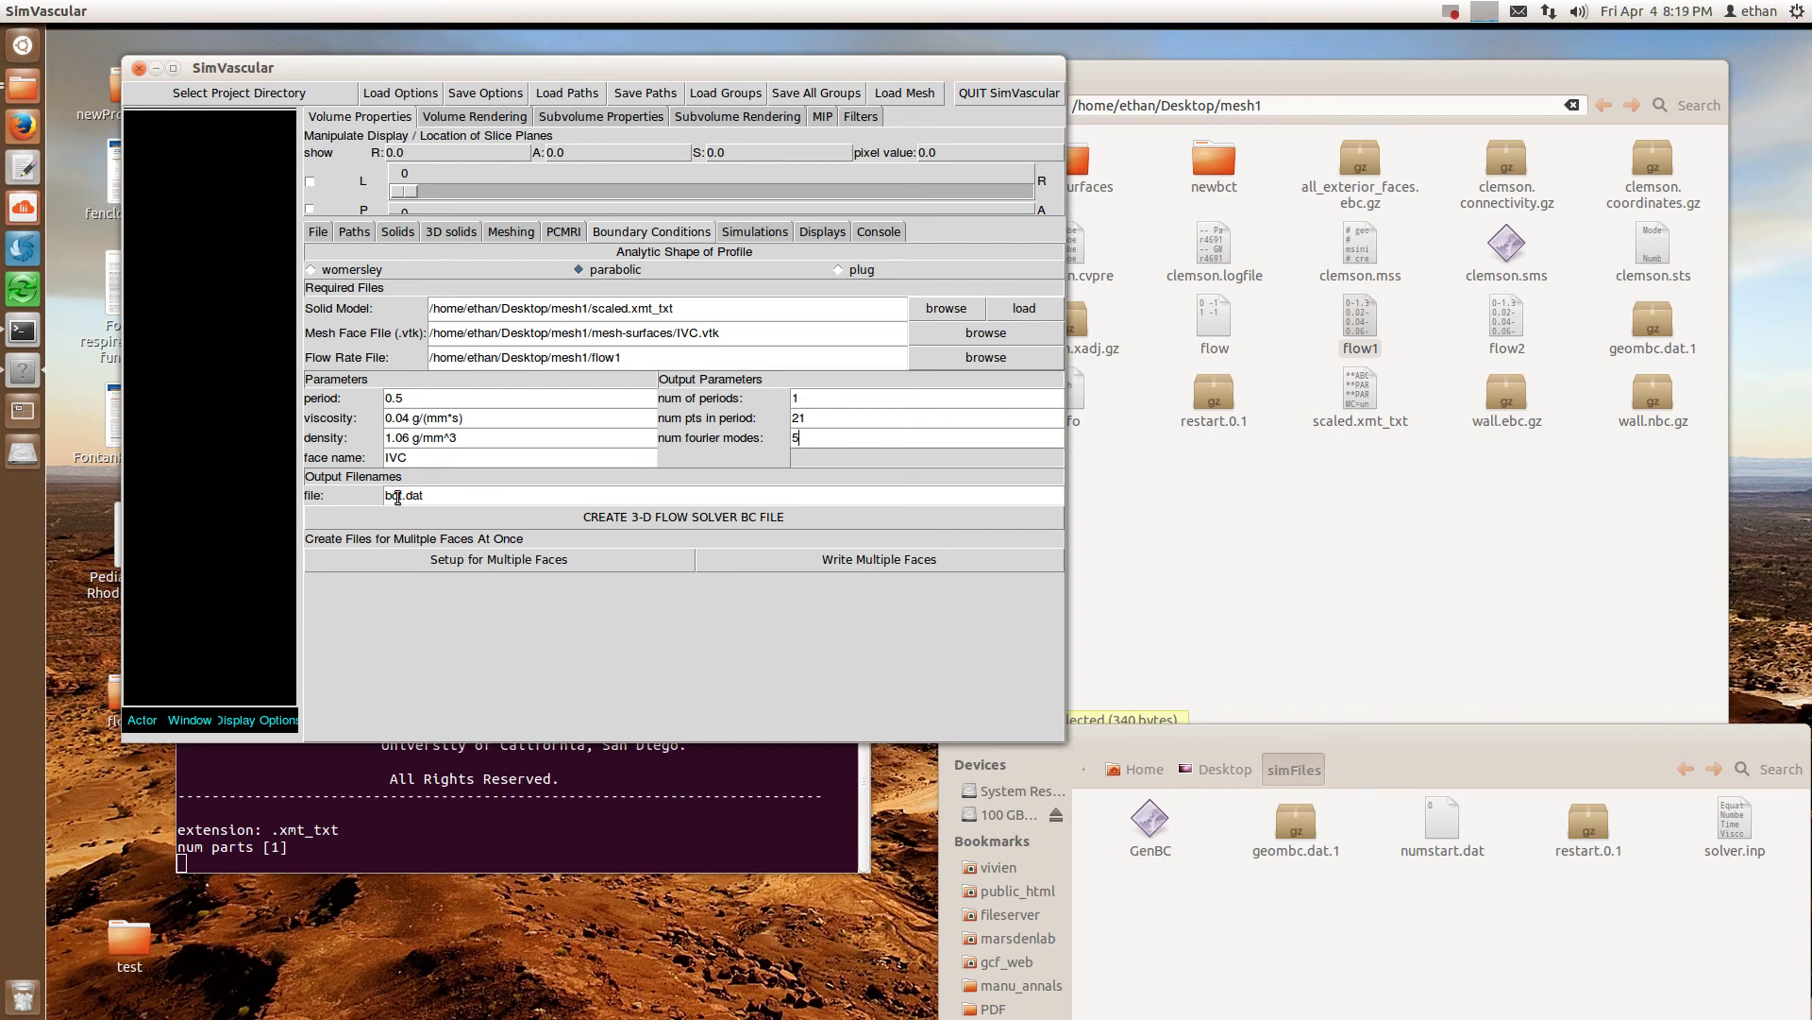
left_click_drag(674, 76, 640, 124)
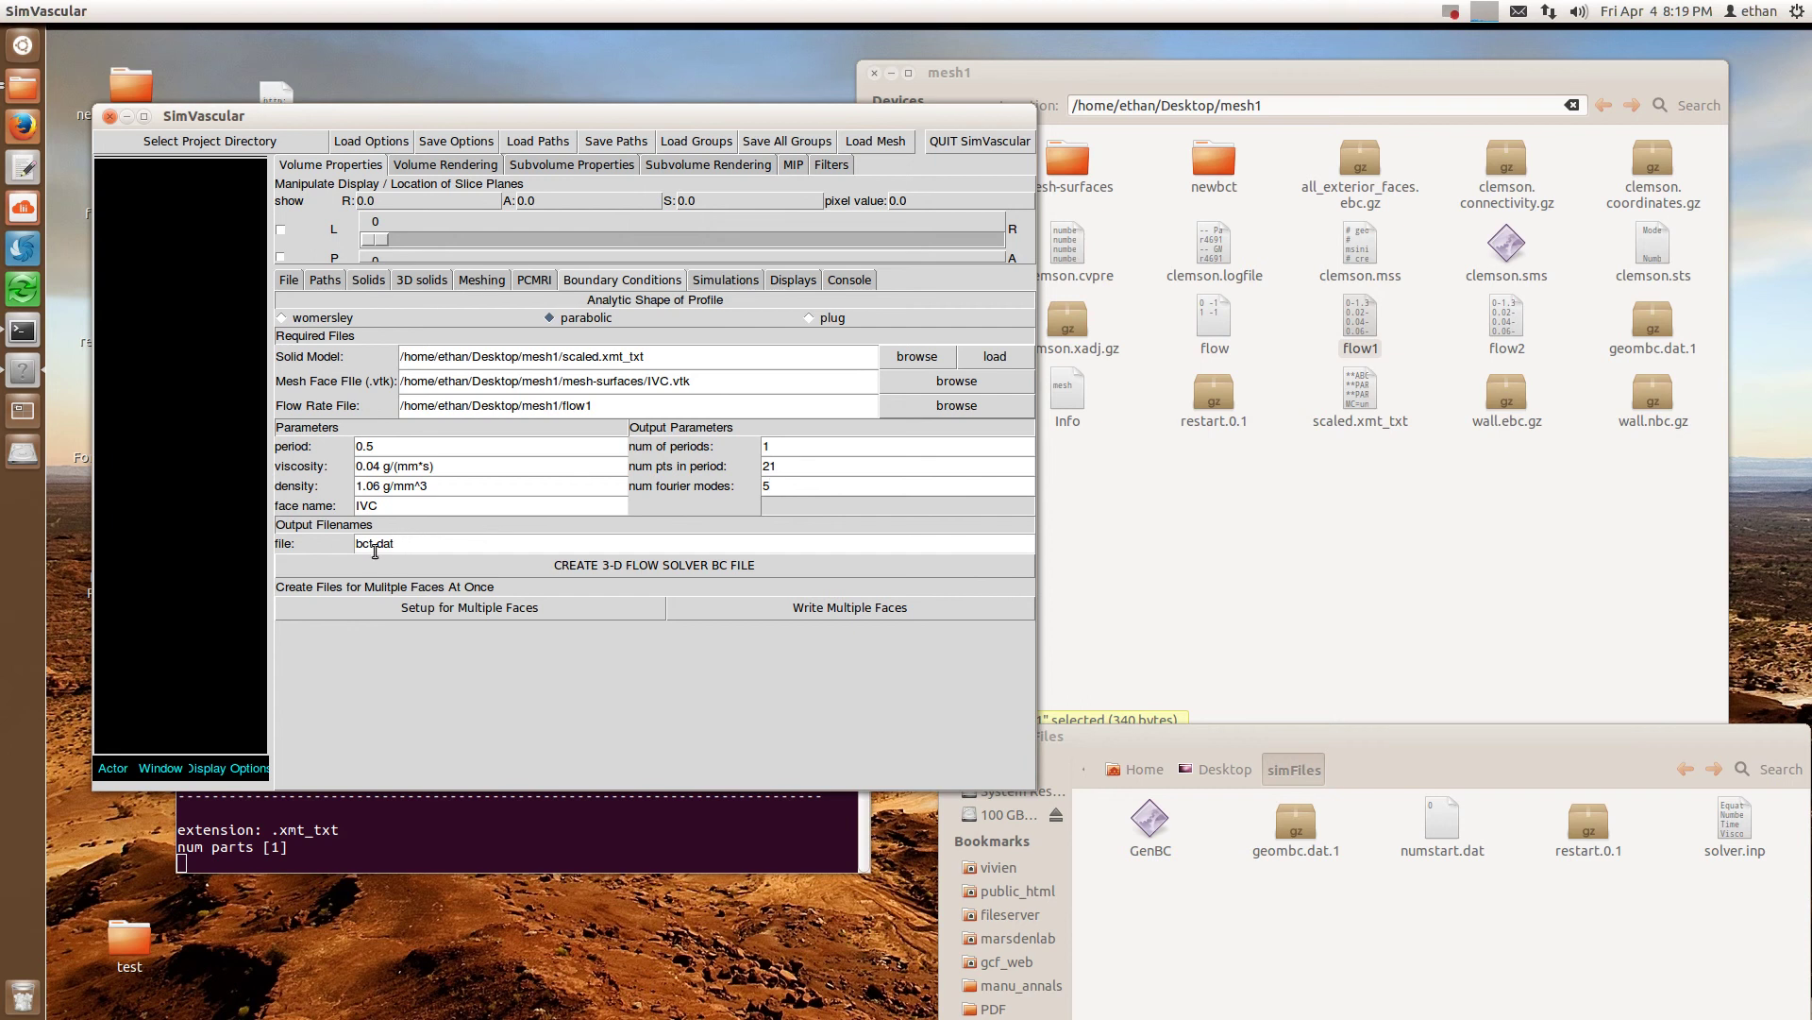
Name the output file bct1.dat, create the 3-D flow solver BC file and check for it in the mesh1 folder.
left_click(403, 545)
key("Left")
key("Left")
key("Left")
key("Left")
type("1")
left_click(571, 567)
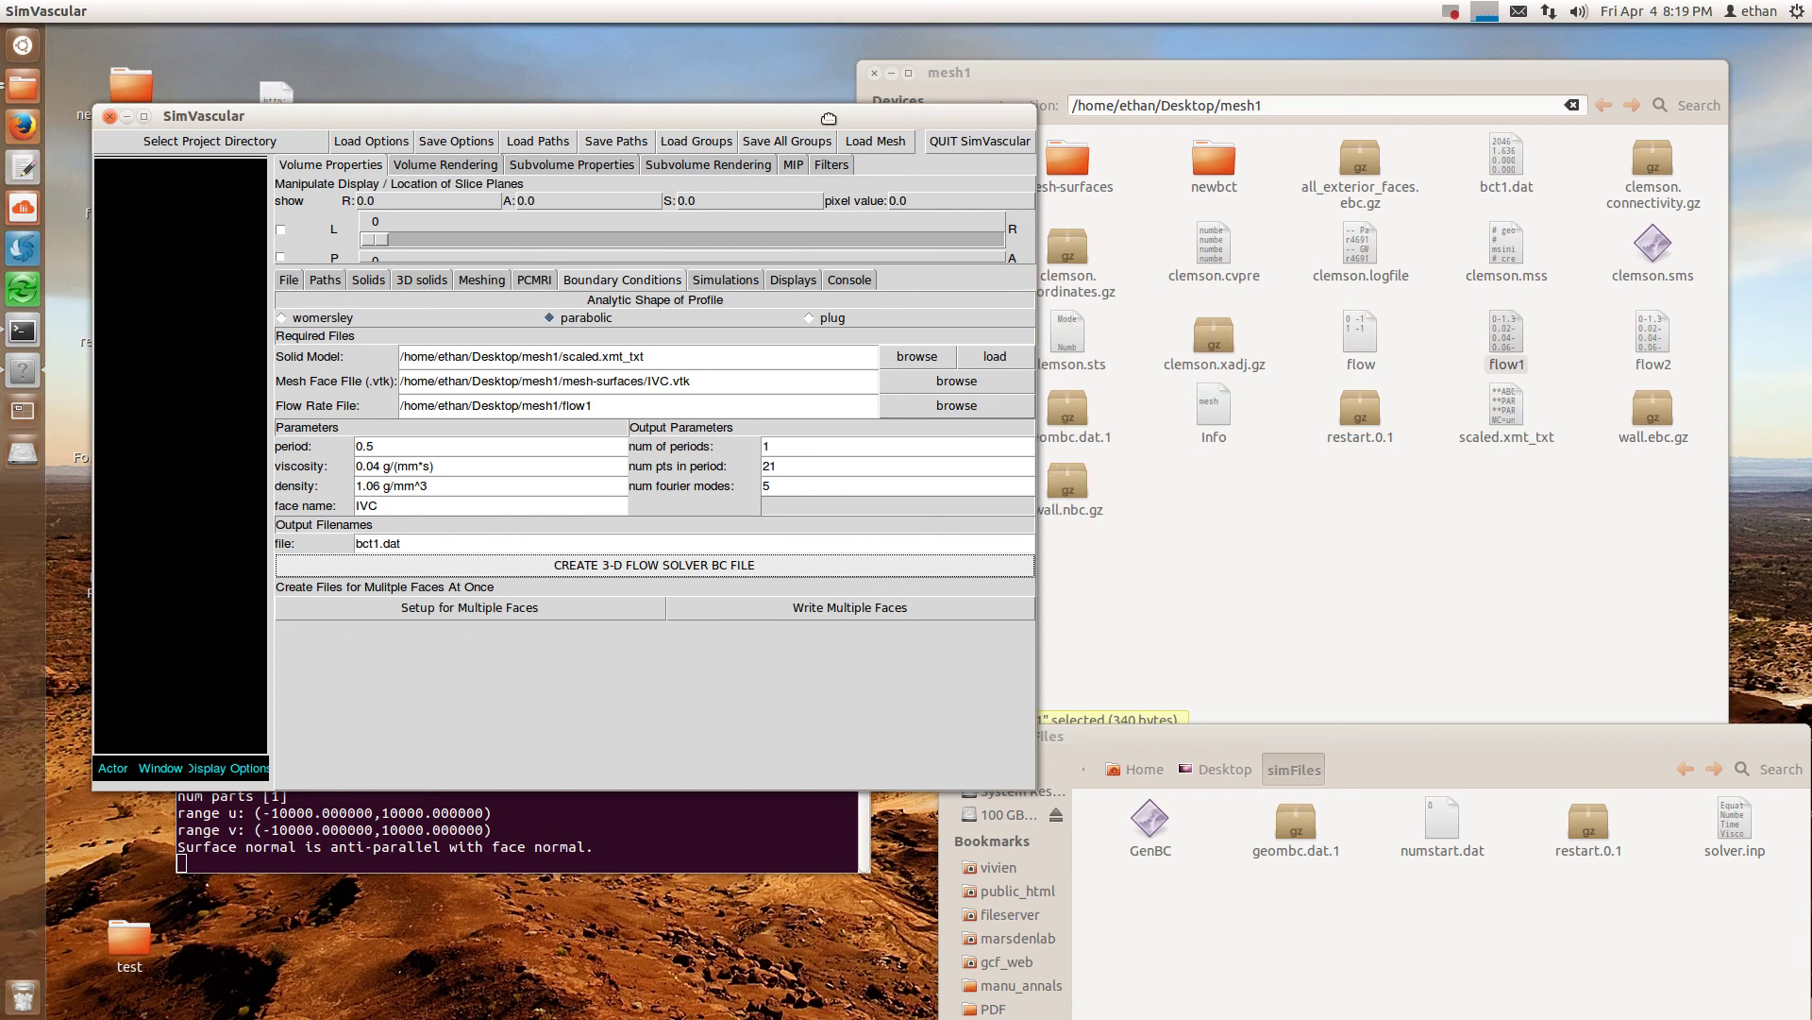
left_click_drag(829, 116, 849, 112)
left_click(1524, 580)
left_click(1506, 159)
left_click(713, 722)
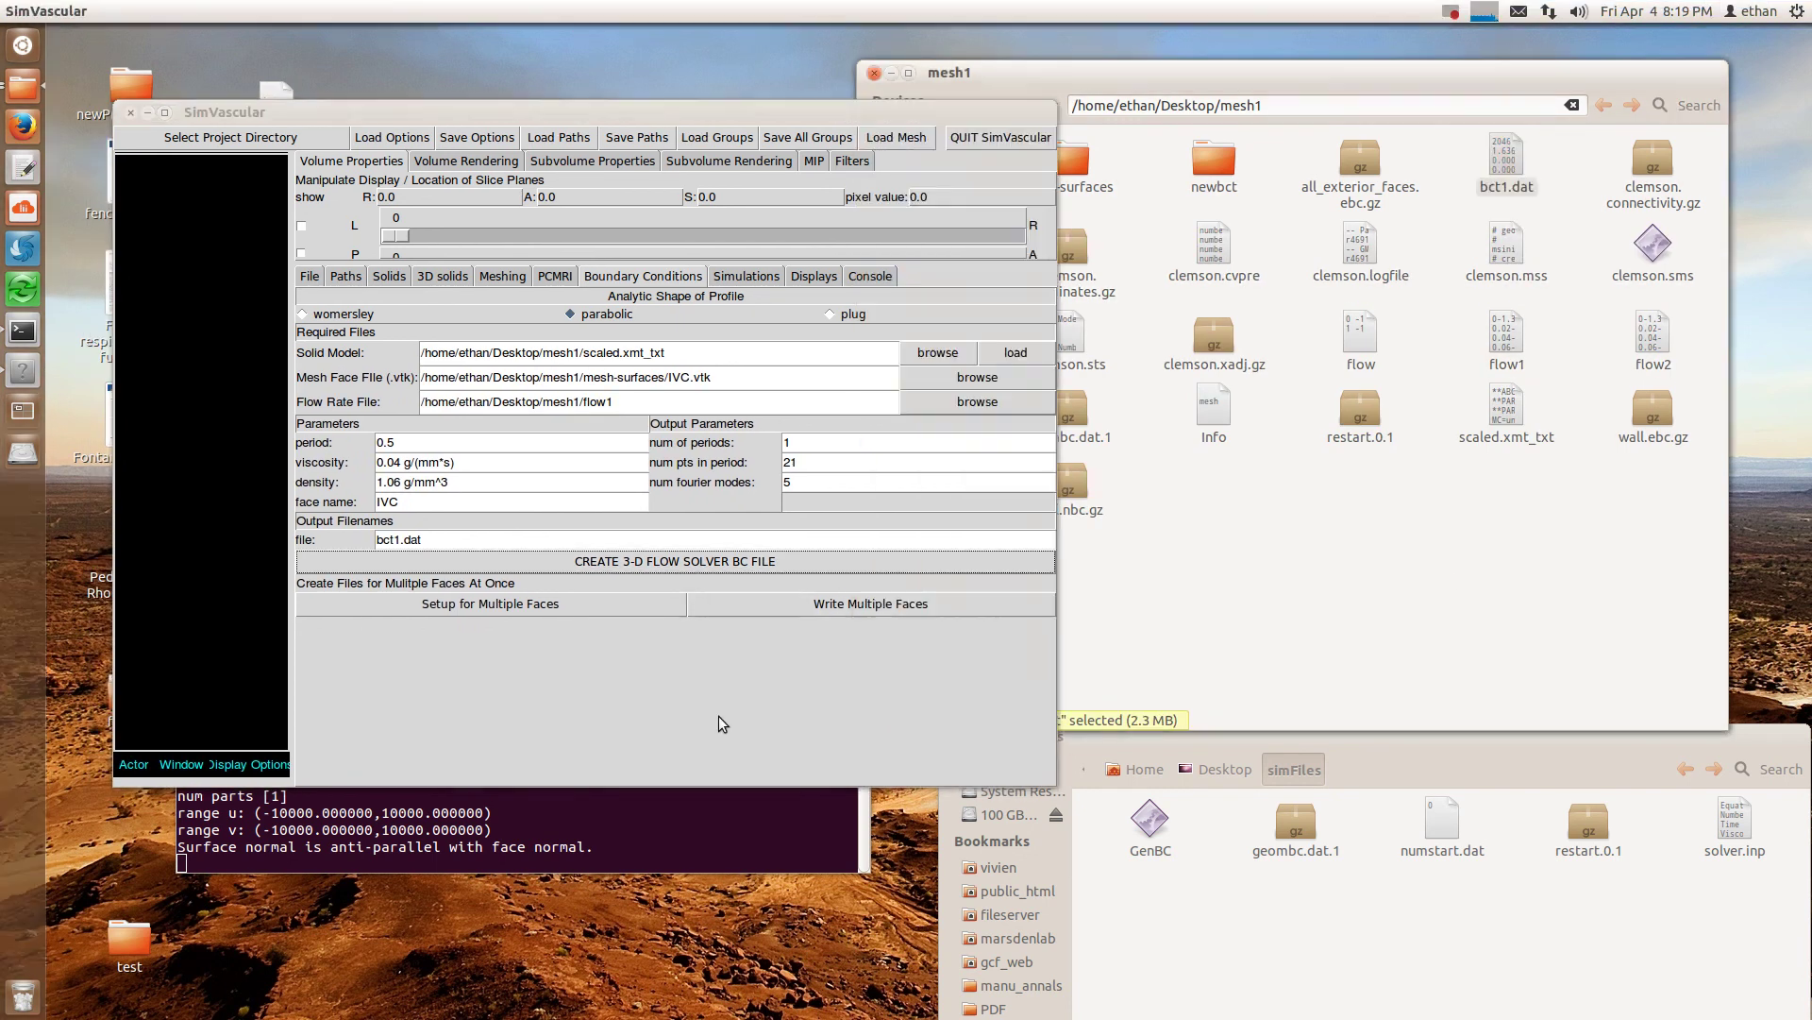
Replace the mesh face file with SVC.vtk from mesh-surfaces and the flow rate file with flow2 from mesh1.
left_click(914, 383)
double_click(773, 468)
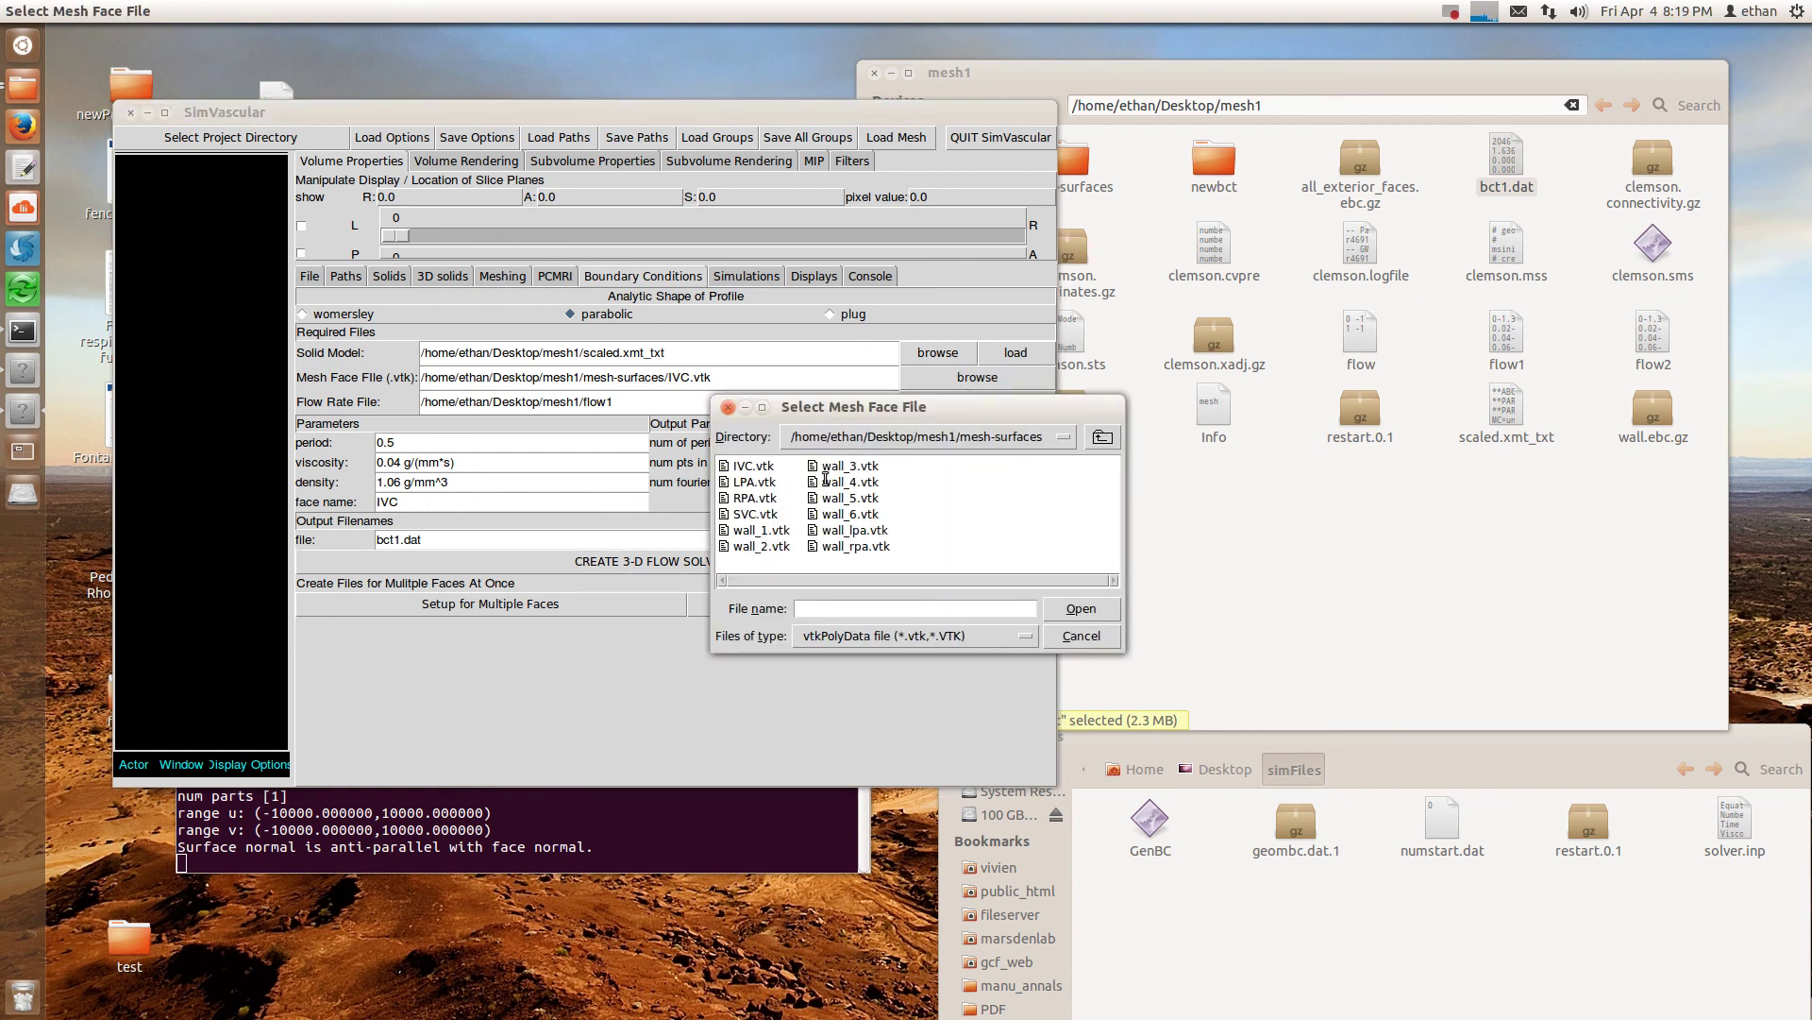
double_click(745, 514)
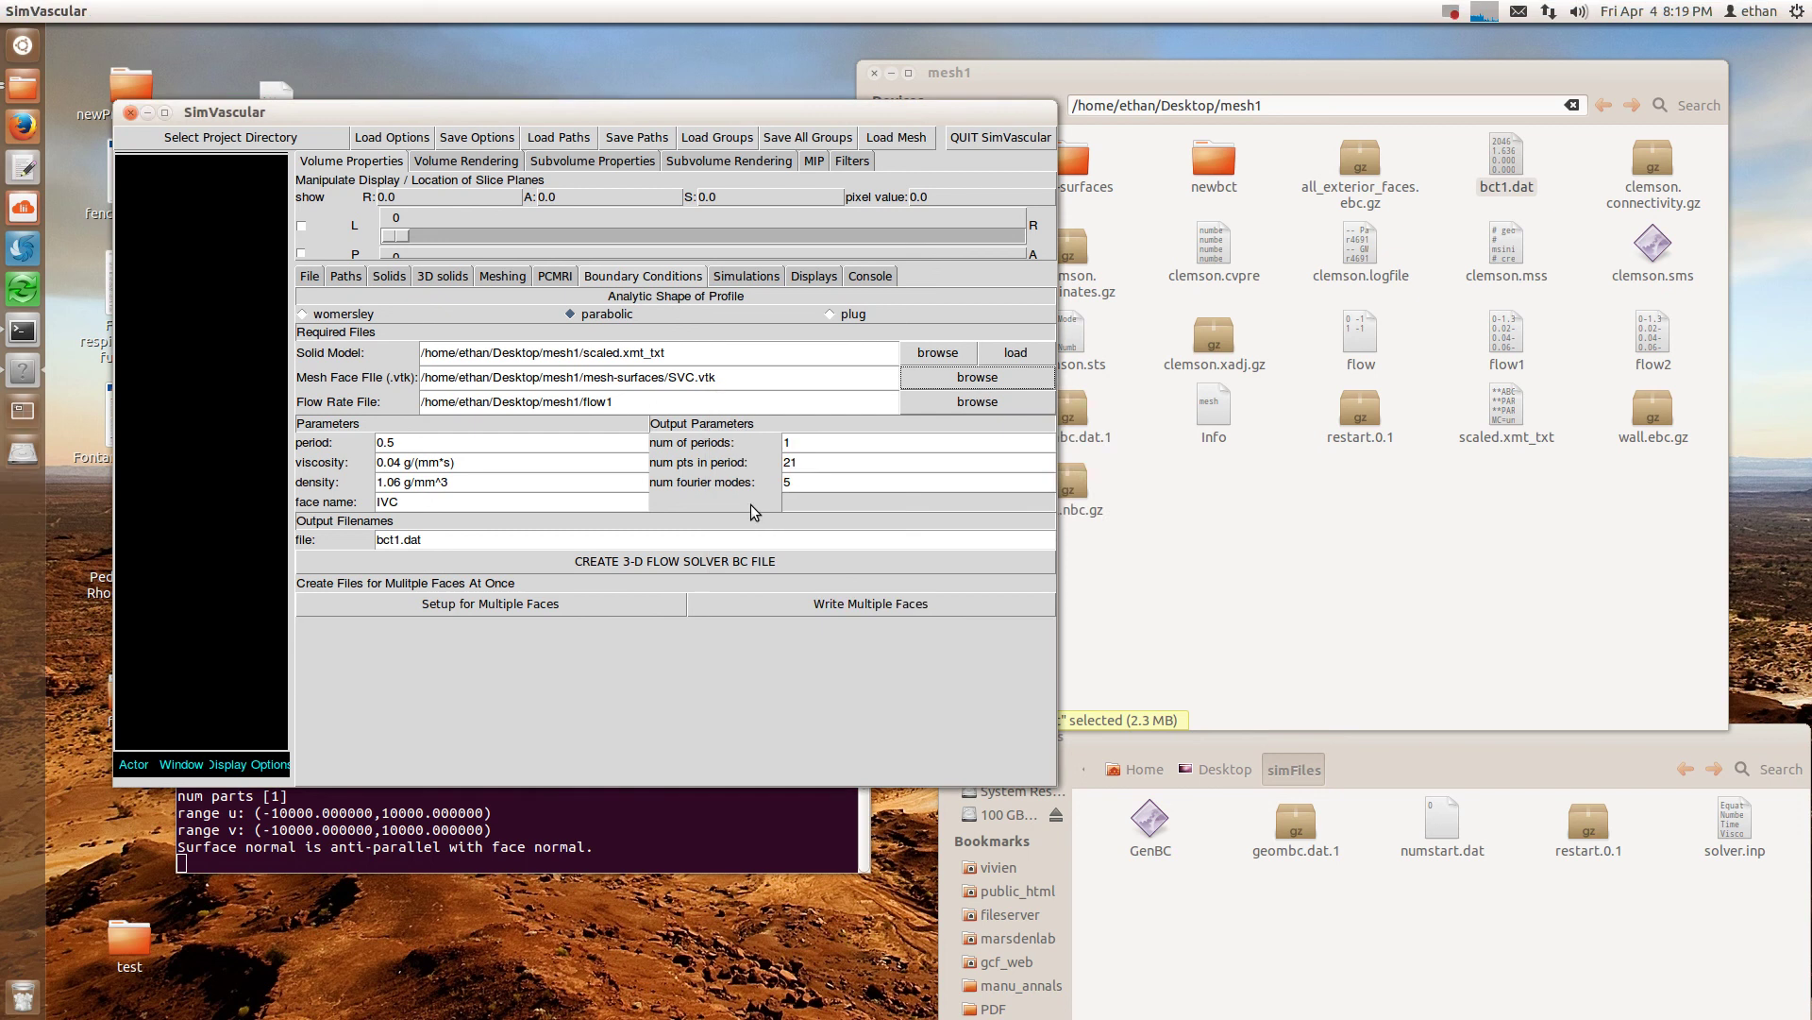
left_click(934, 402)
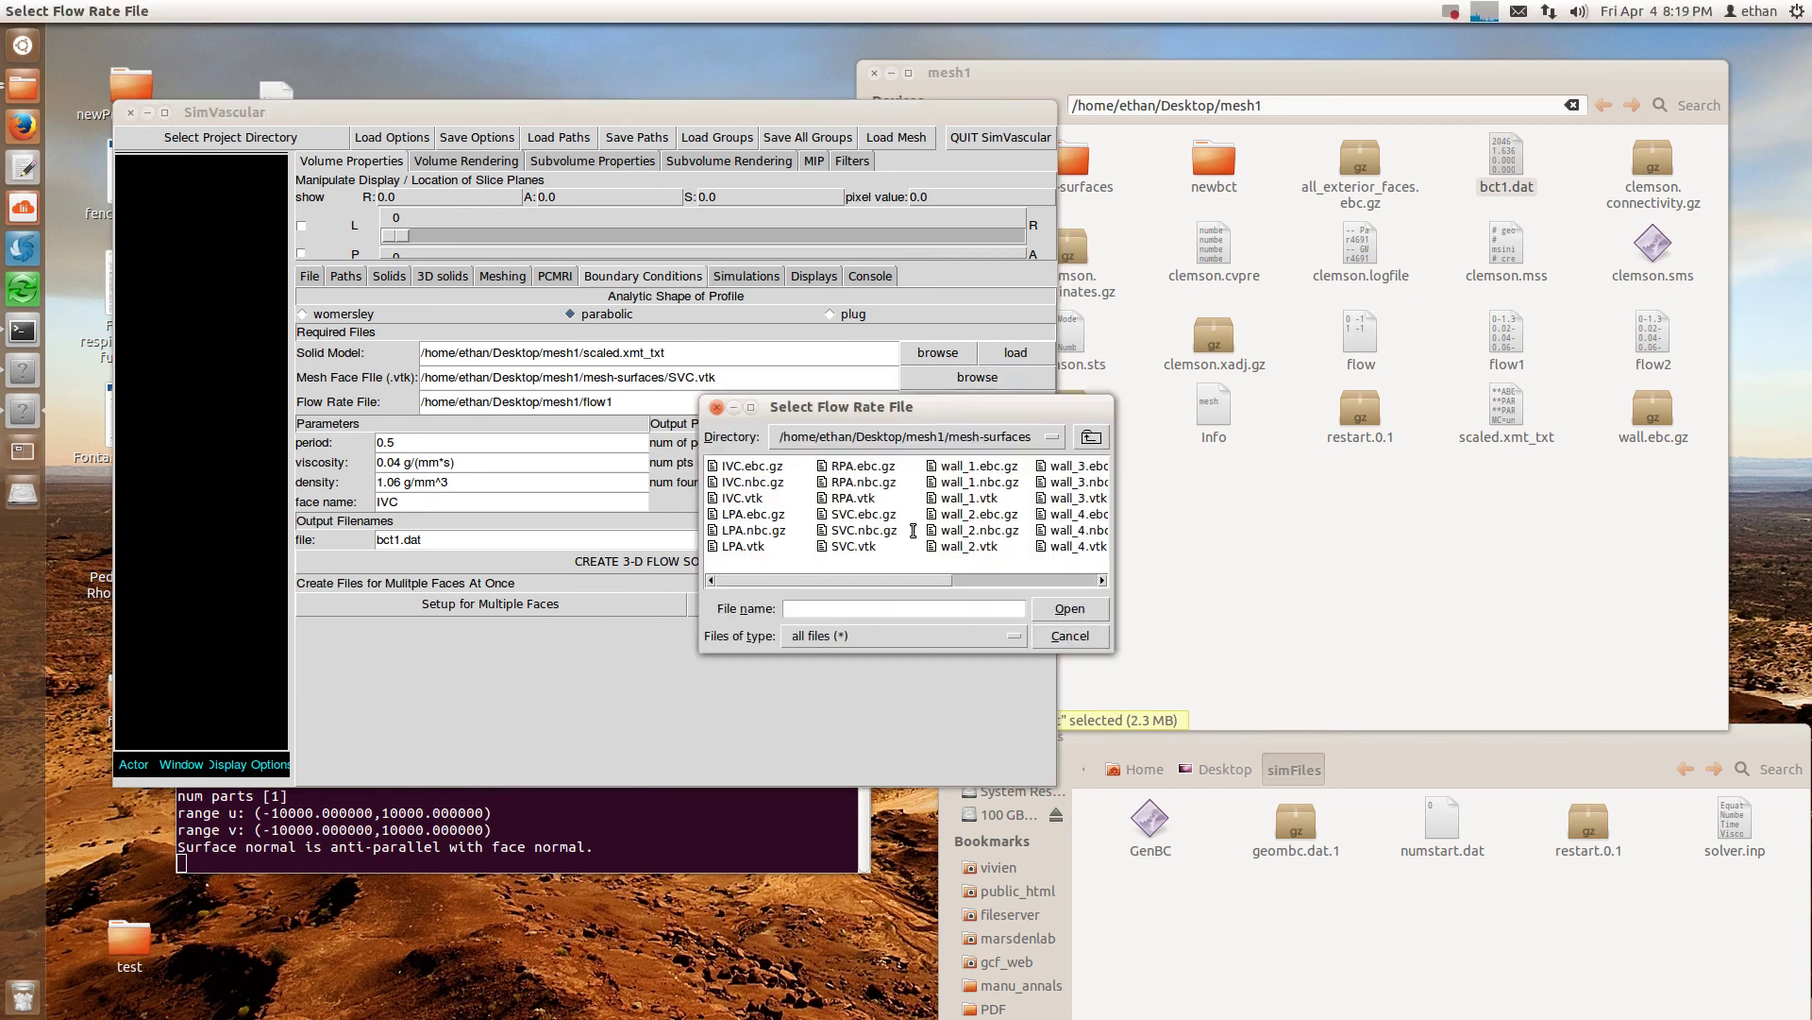
left_click(1092, 438)
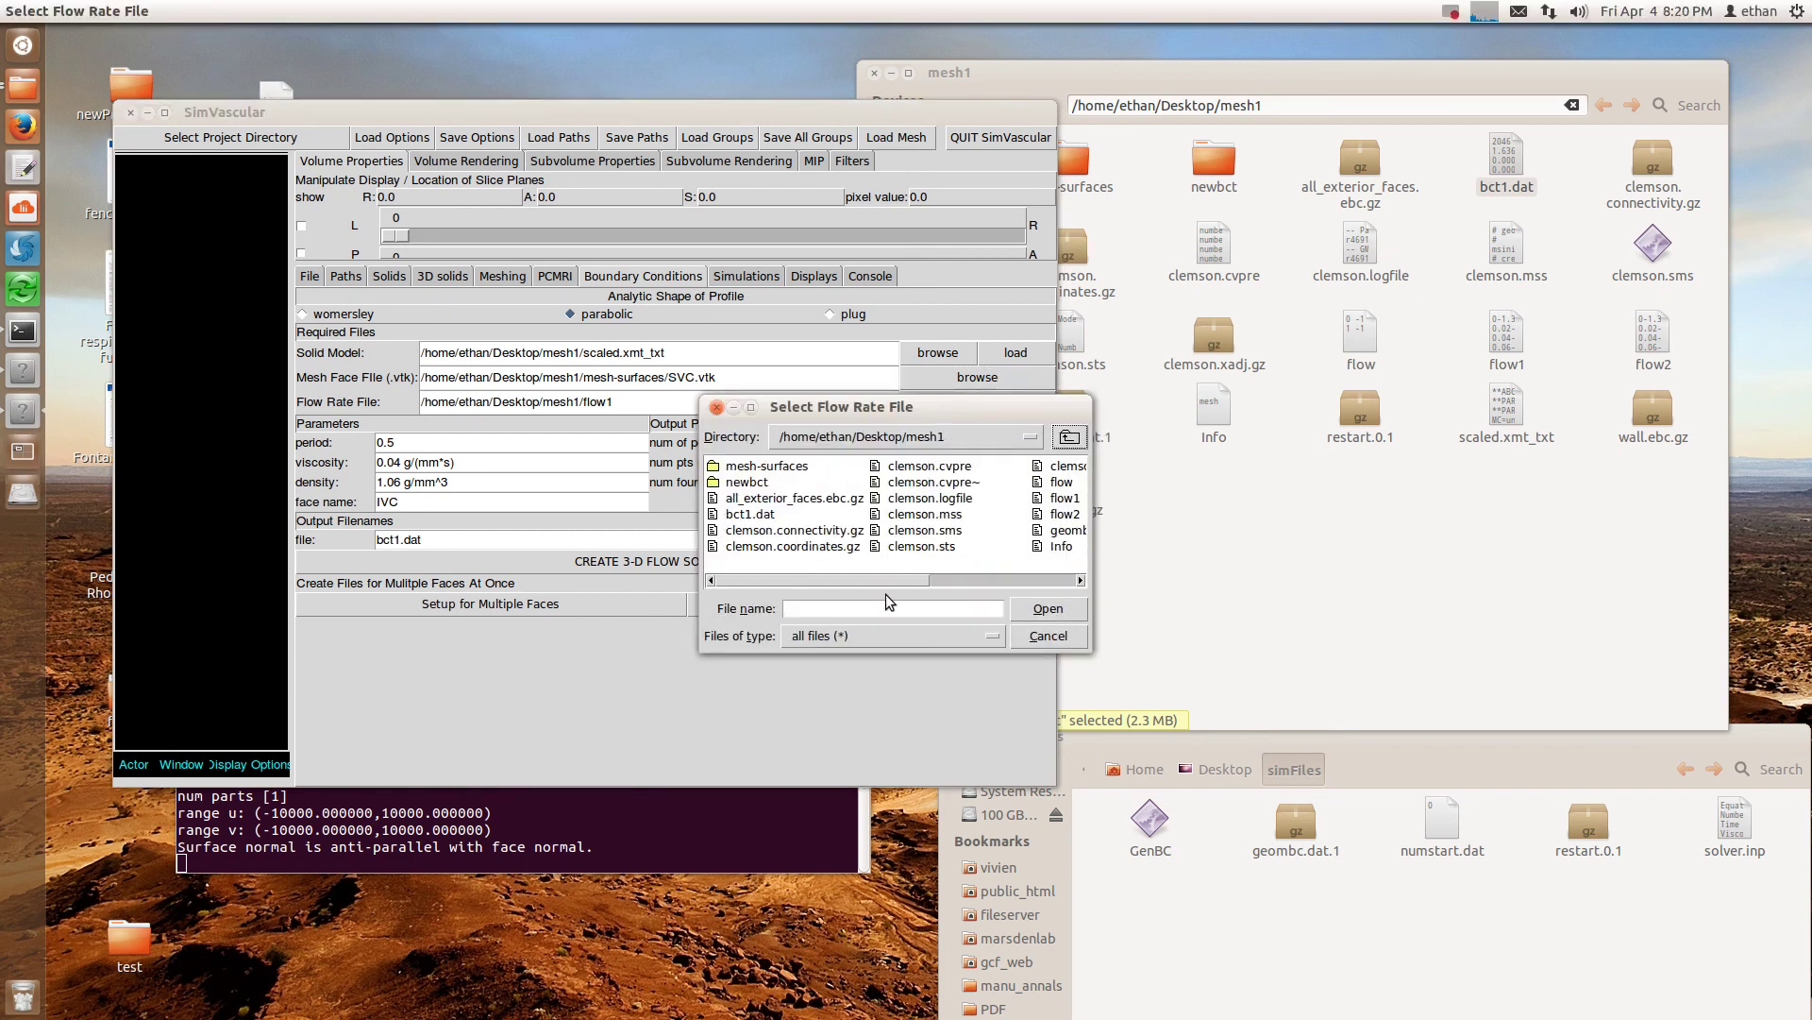
scroll(978, 519, "down", 2)
double_click(992, 518)
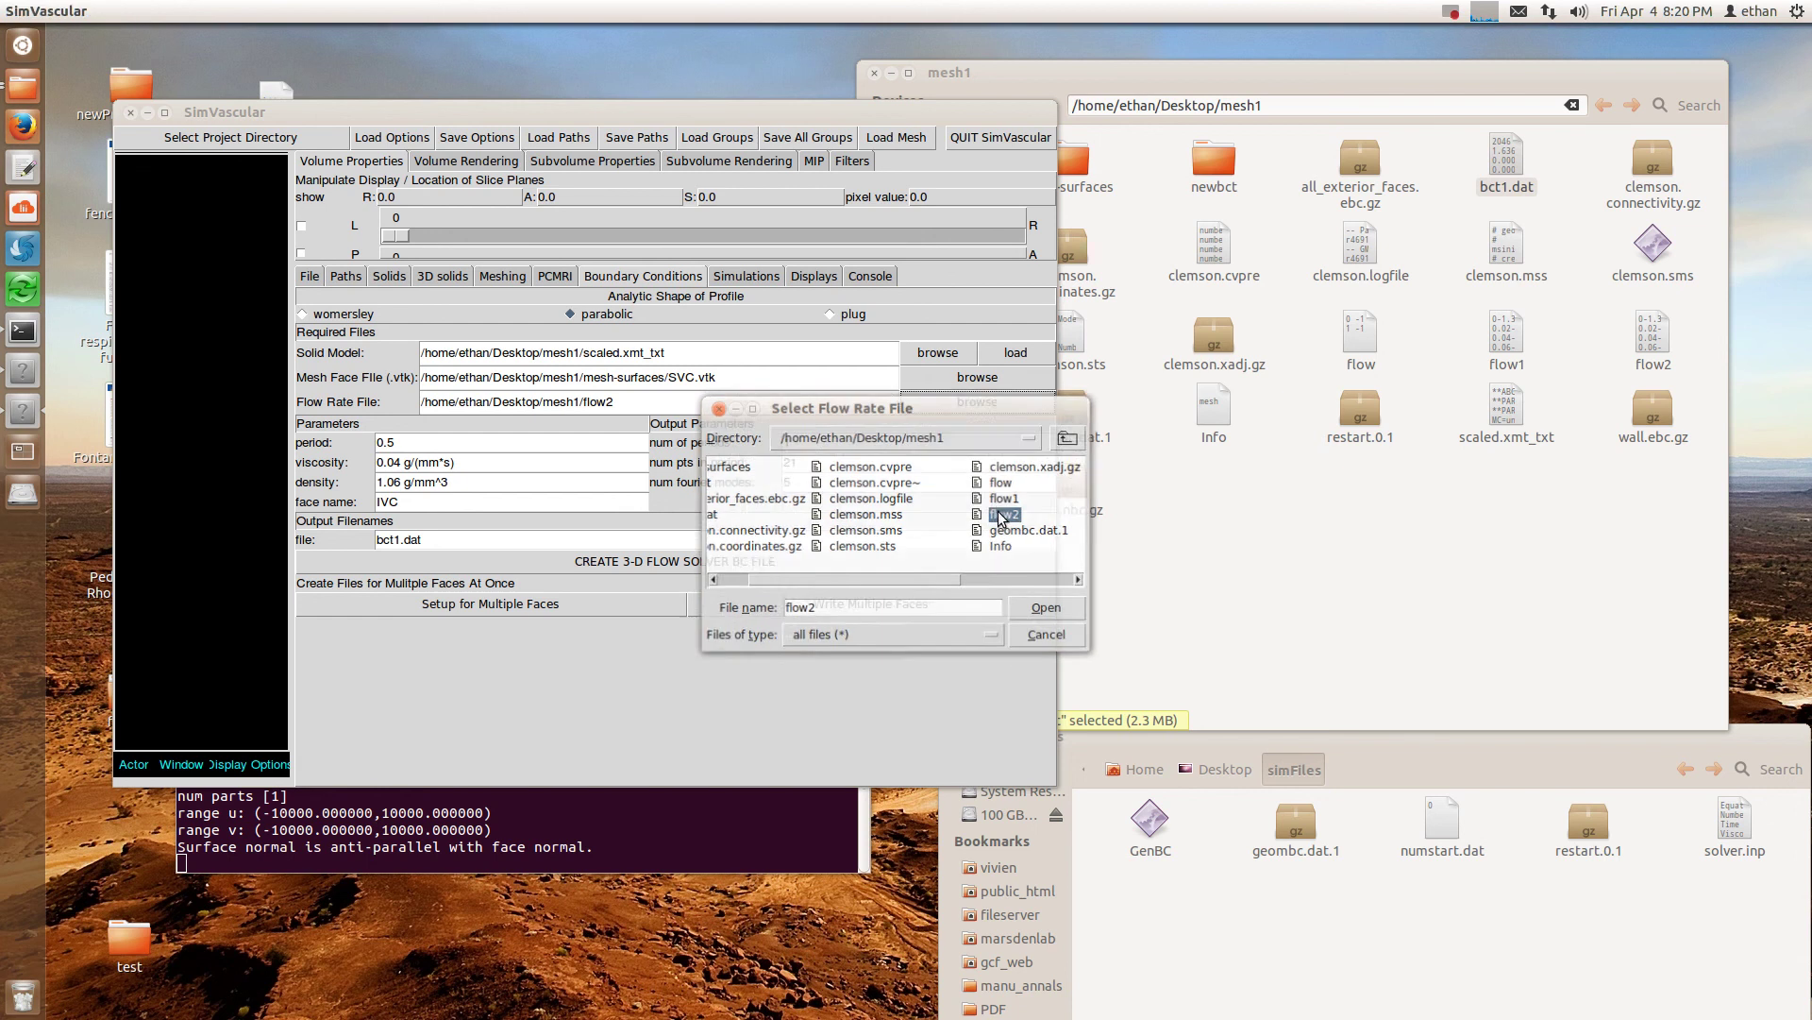
Rename the output file to bct2.dat, create its flow solver BC file and check both bct files in mesh1.
left_click(401, 539)
key("BackSpace")
type("2")
left_click(593, 566)
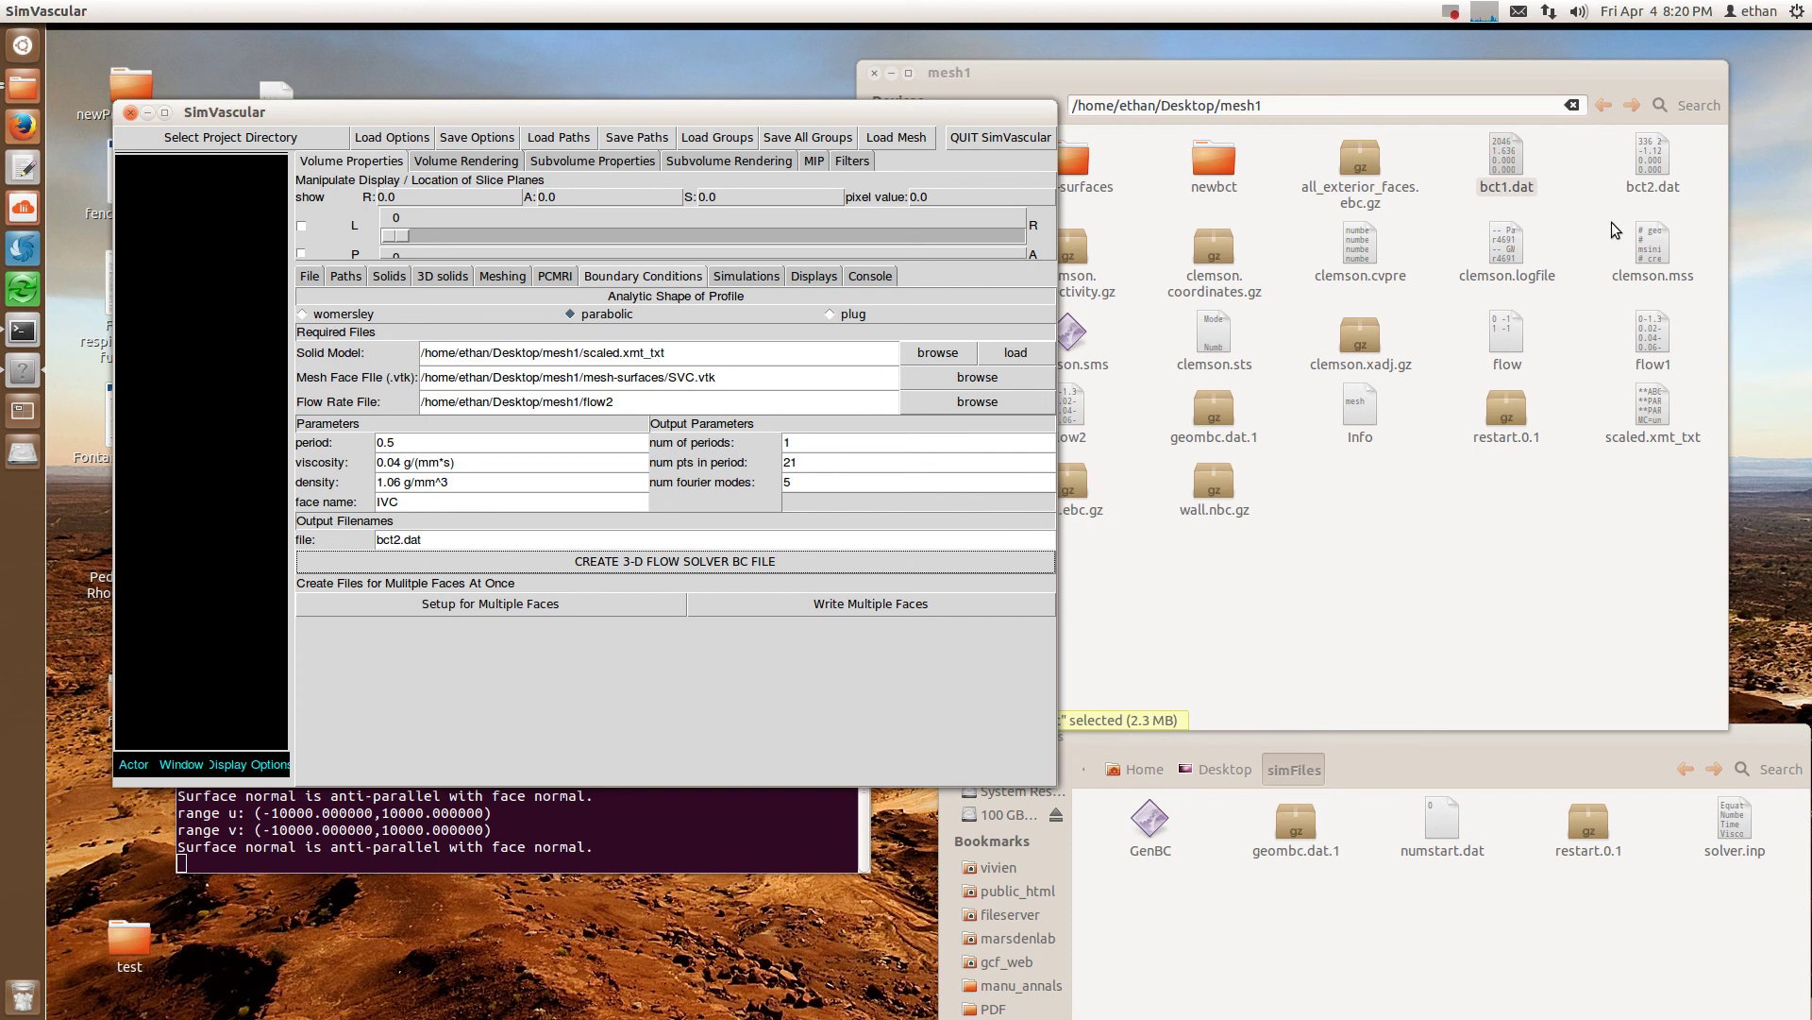
left_click(1652, 161)
left_click(1511, 161)
key("Right")
left_click(1511, 161)
Quit SimVascular and bring the terminal window forward on the desktop, clear of the desktop icons.
left_click_drag(554, 119, 484, 315)
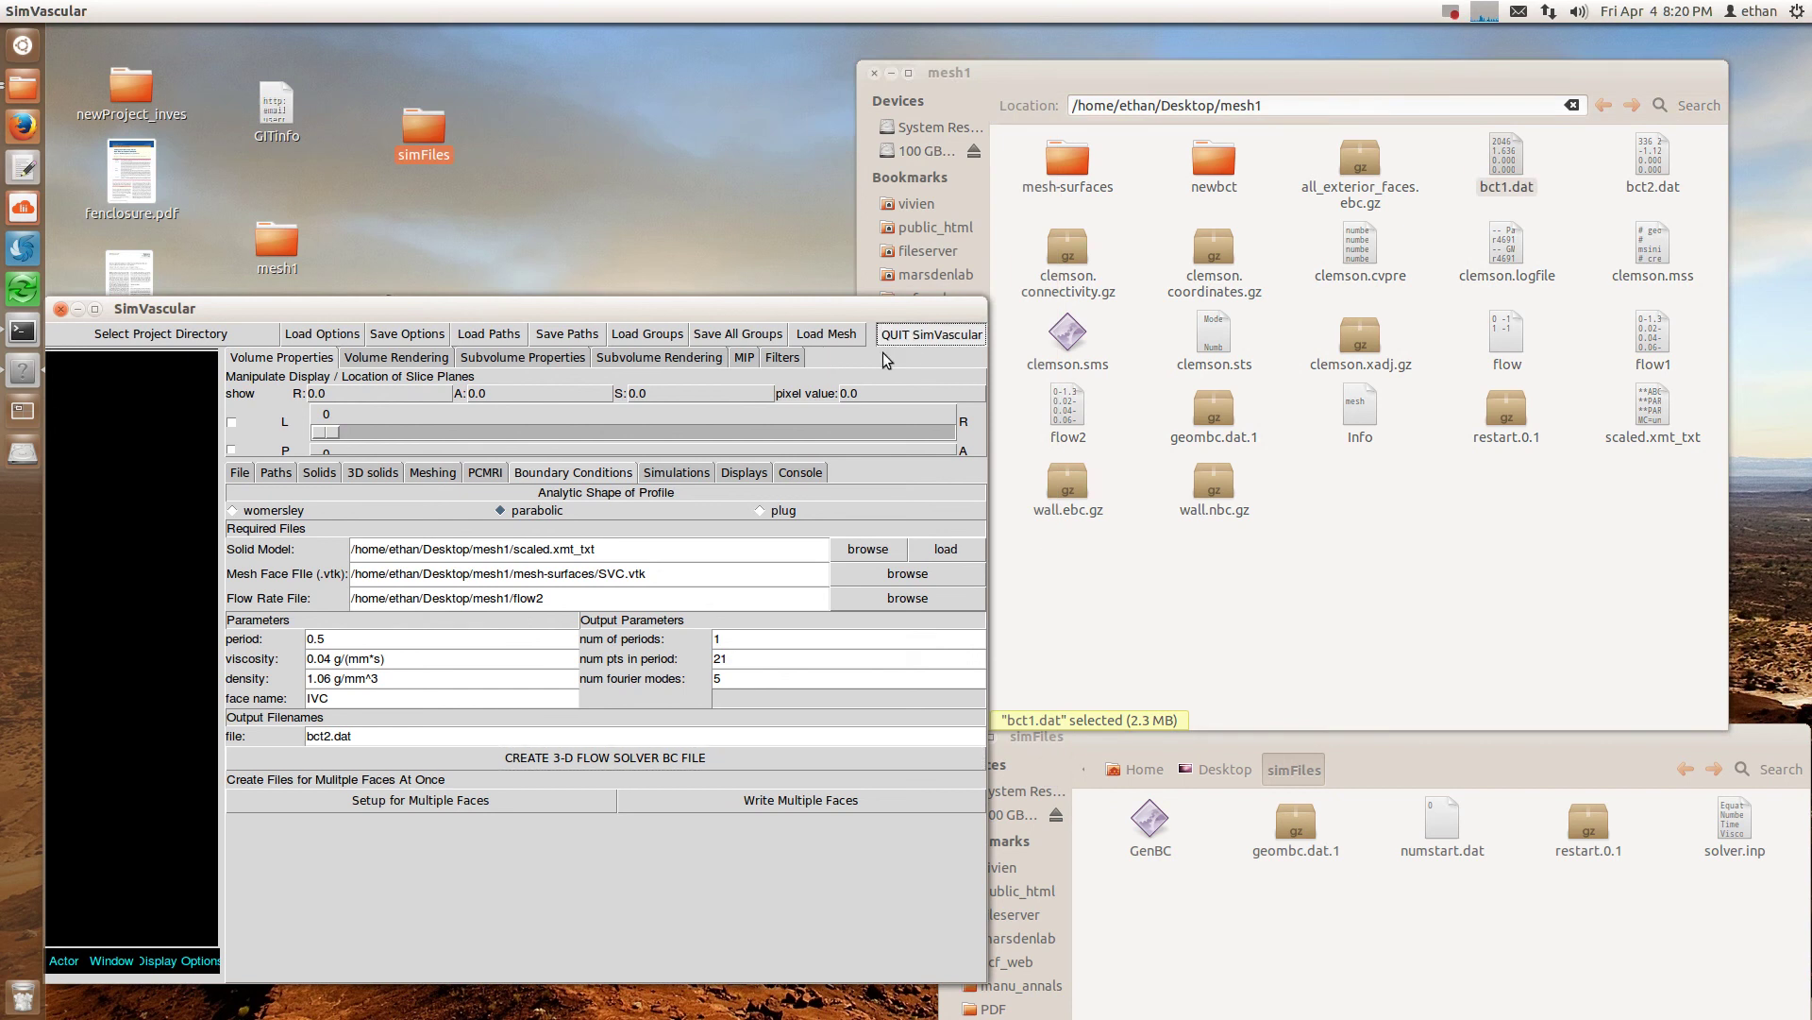
left_click(920, 334)
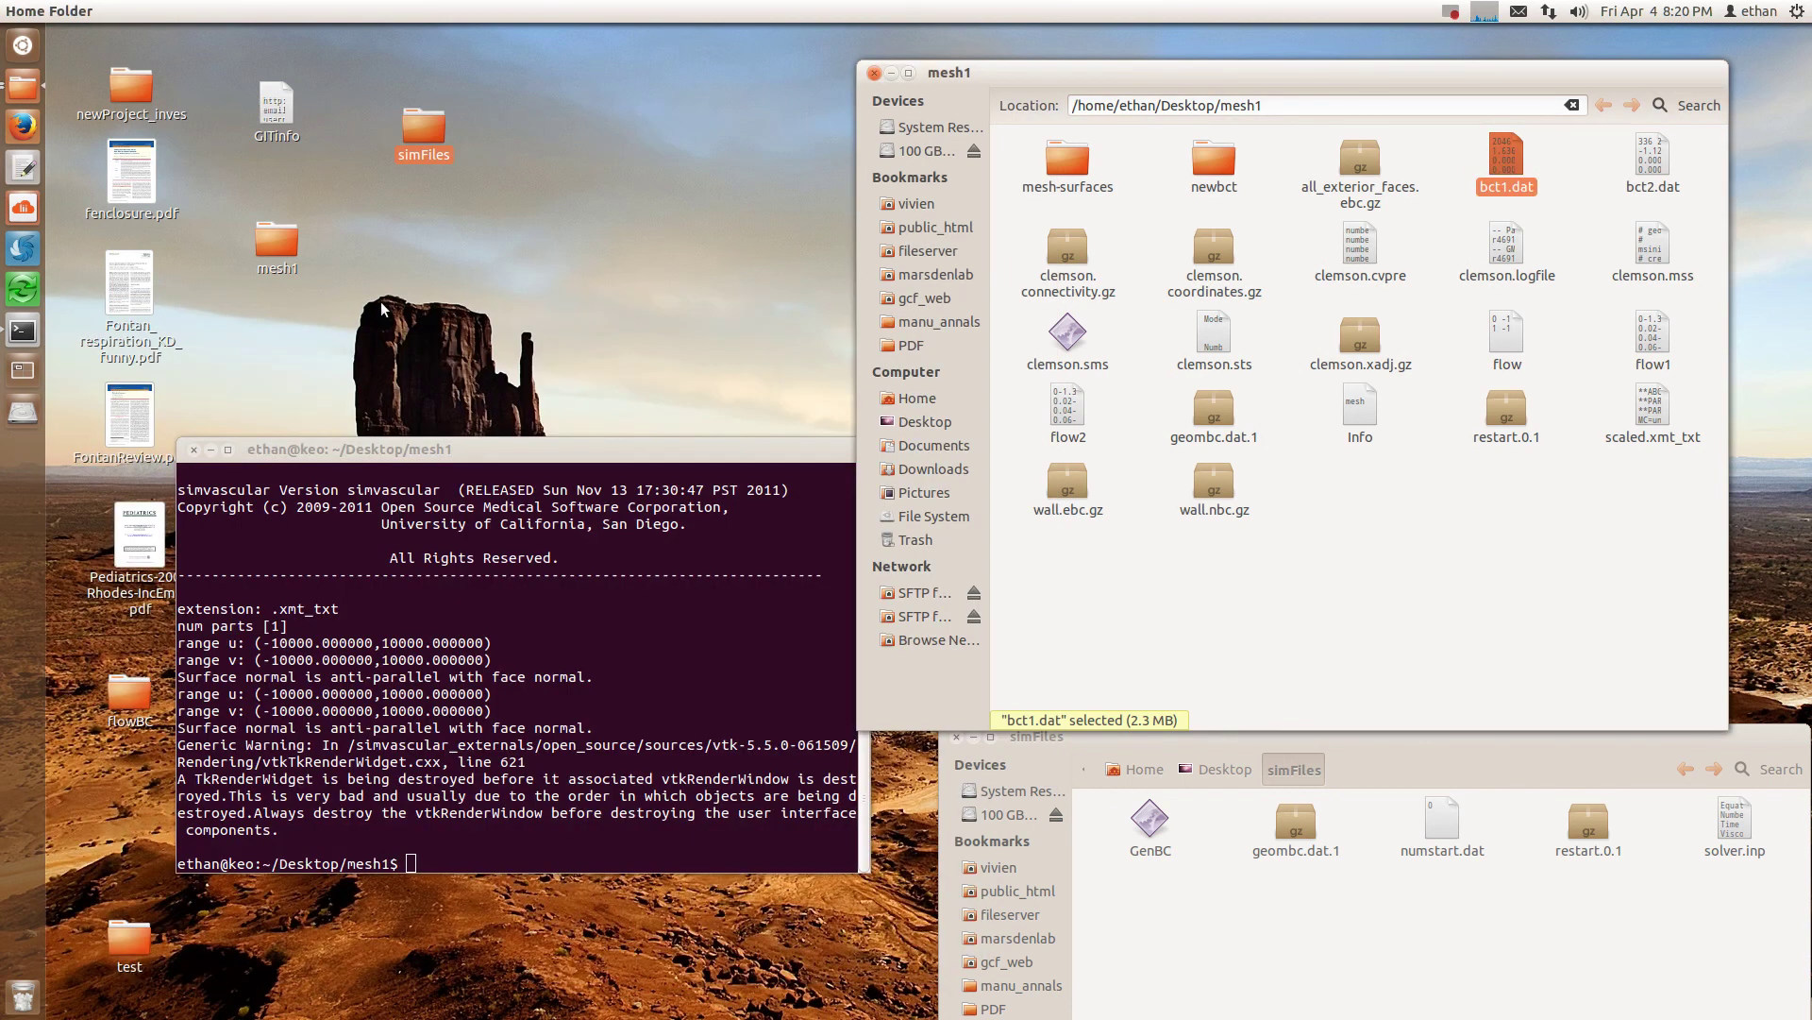
left_click_drag(506, 450, 577, 455)
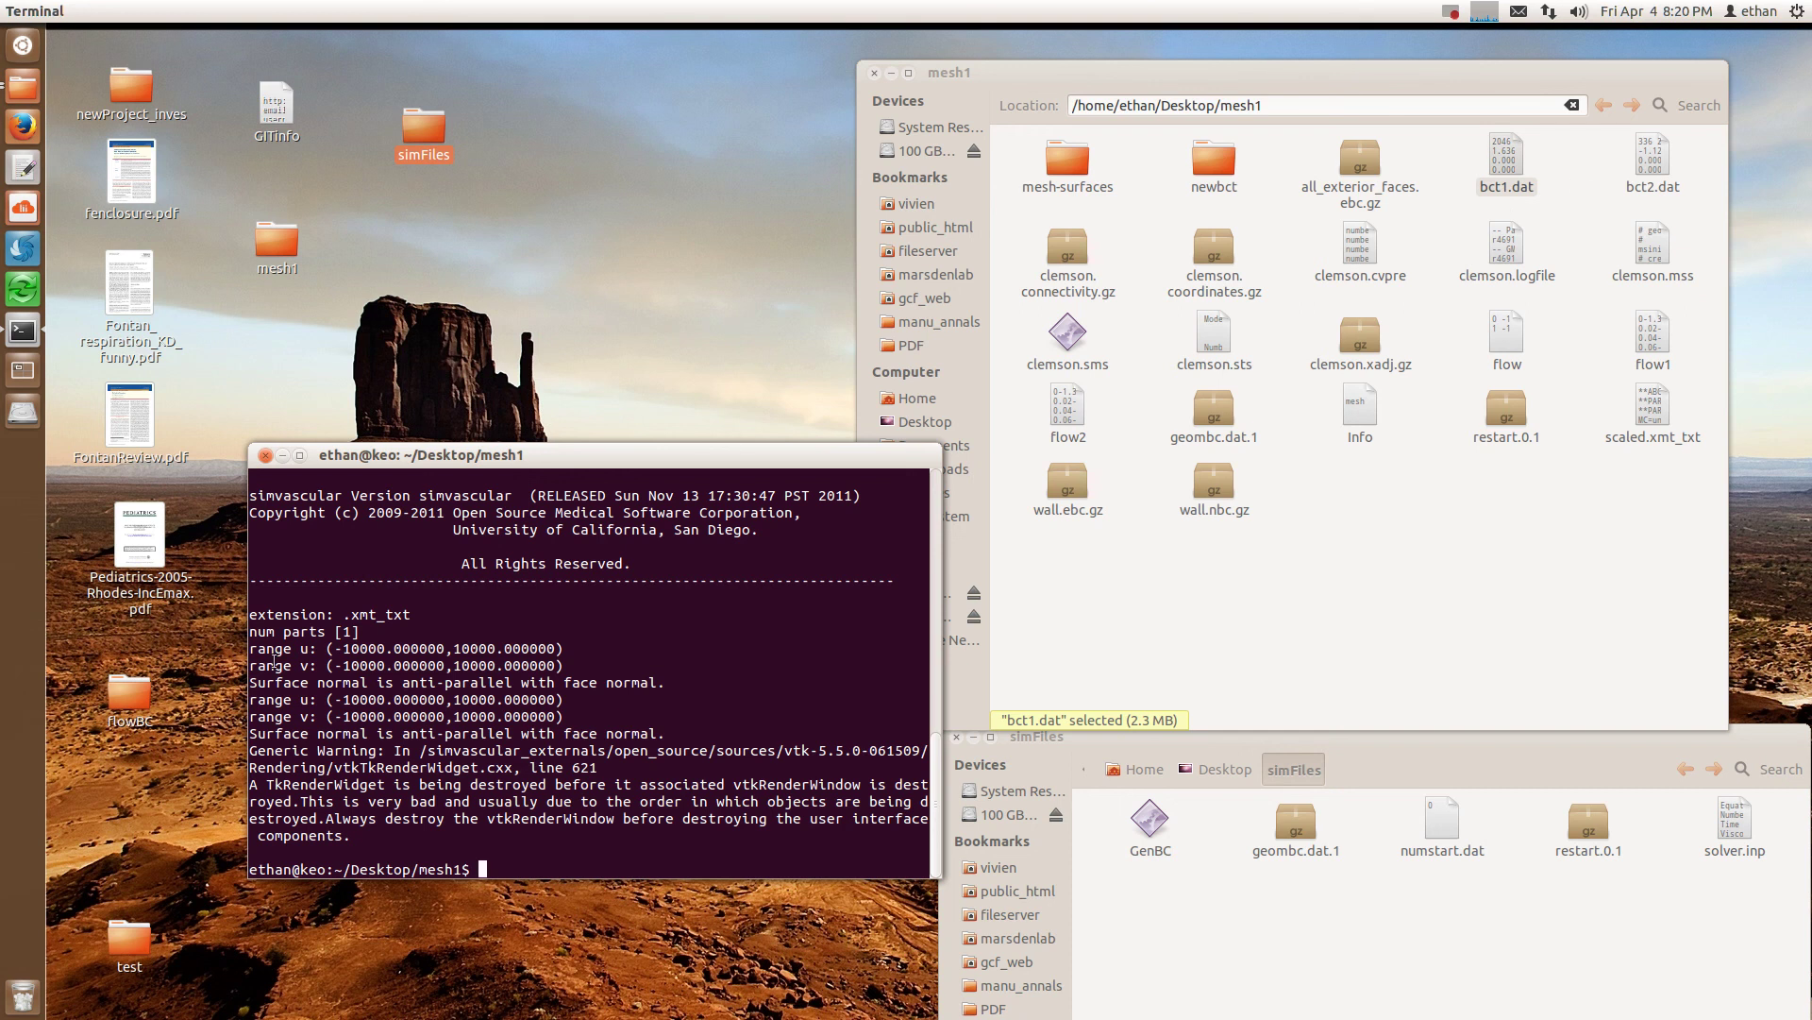
Copy bctMerge from the flowBC folder on the desktop into the mesh1 folder and return to the flowBC window.
double_click(131, 695)
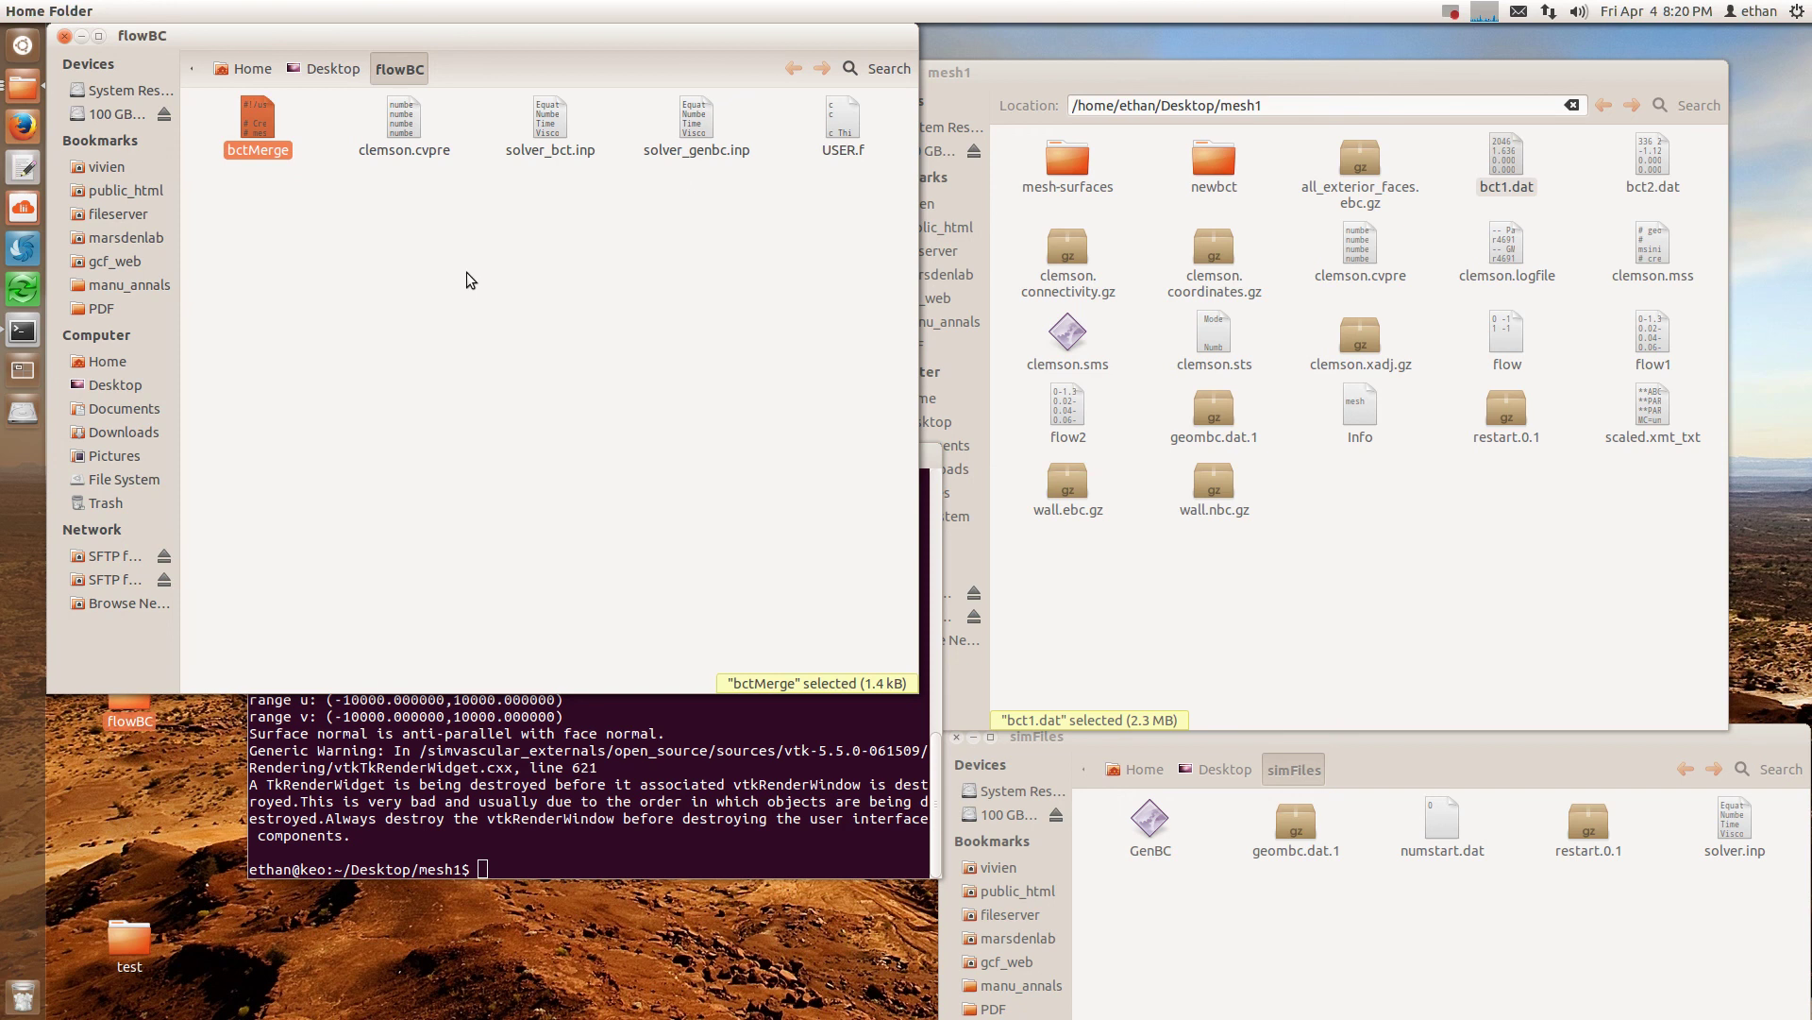
left_click(1470, 551)
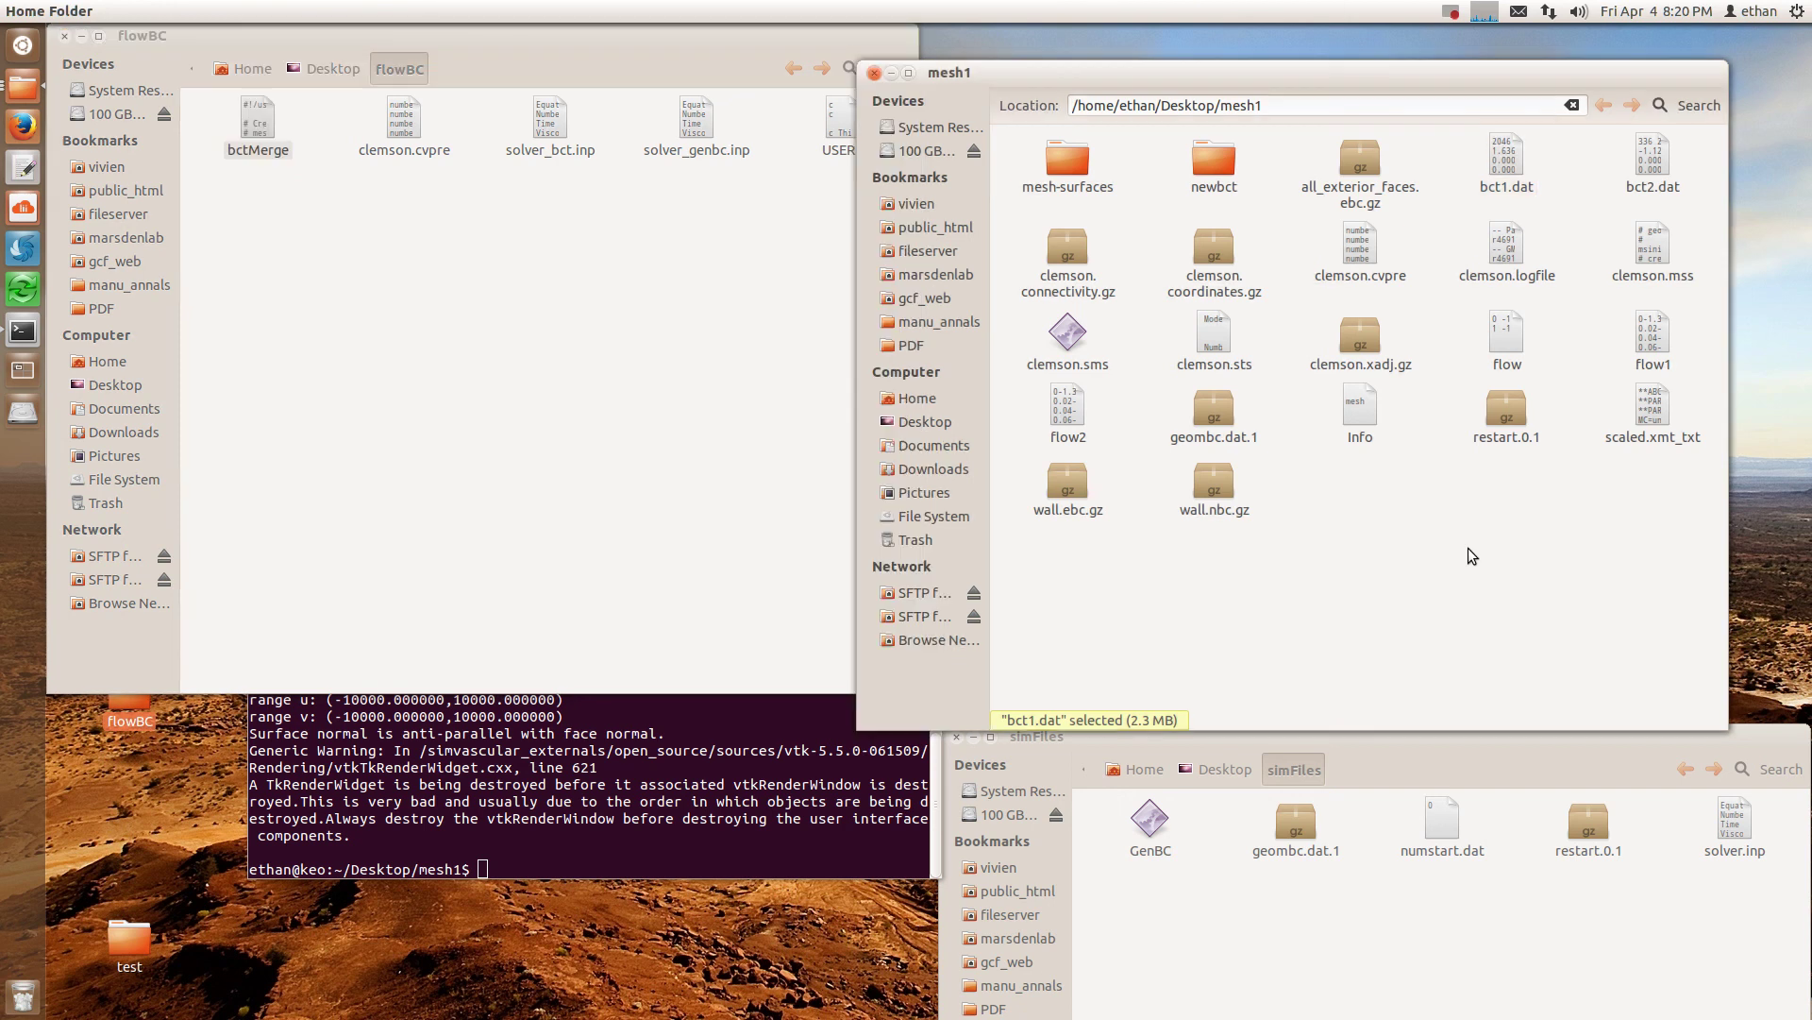
key("ctrl+v")
left_click(585, 360)
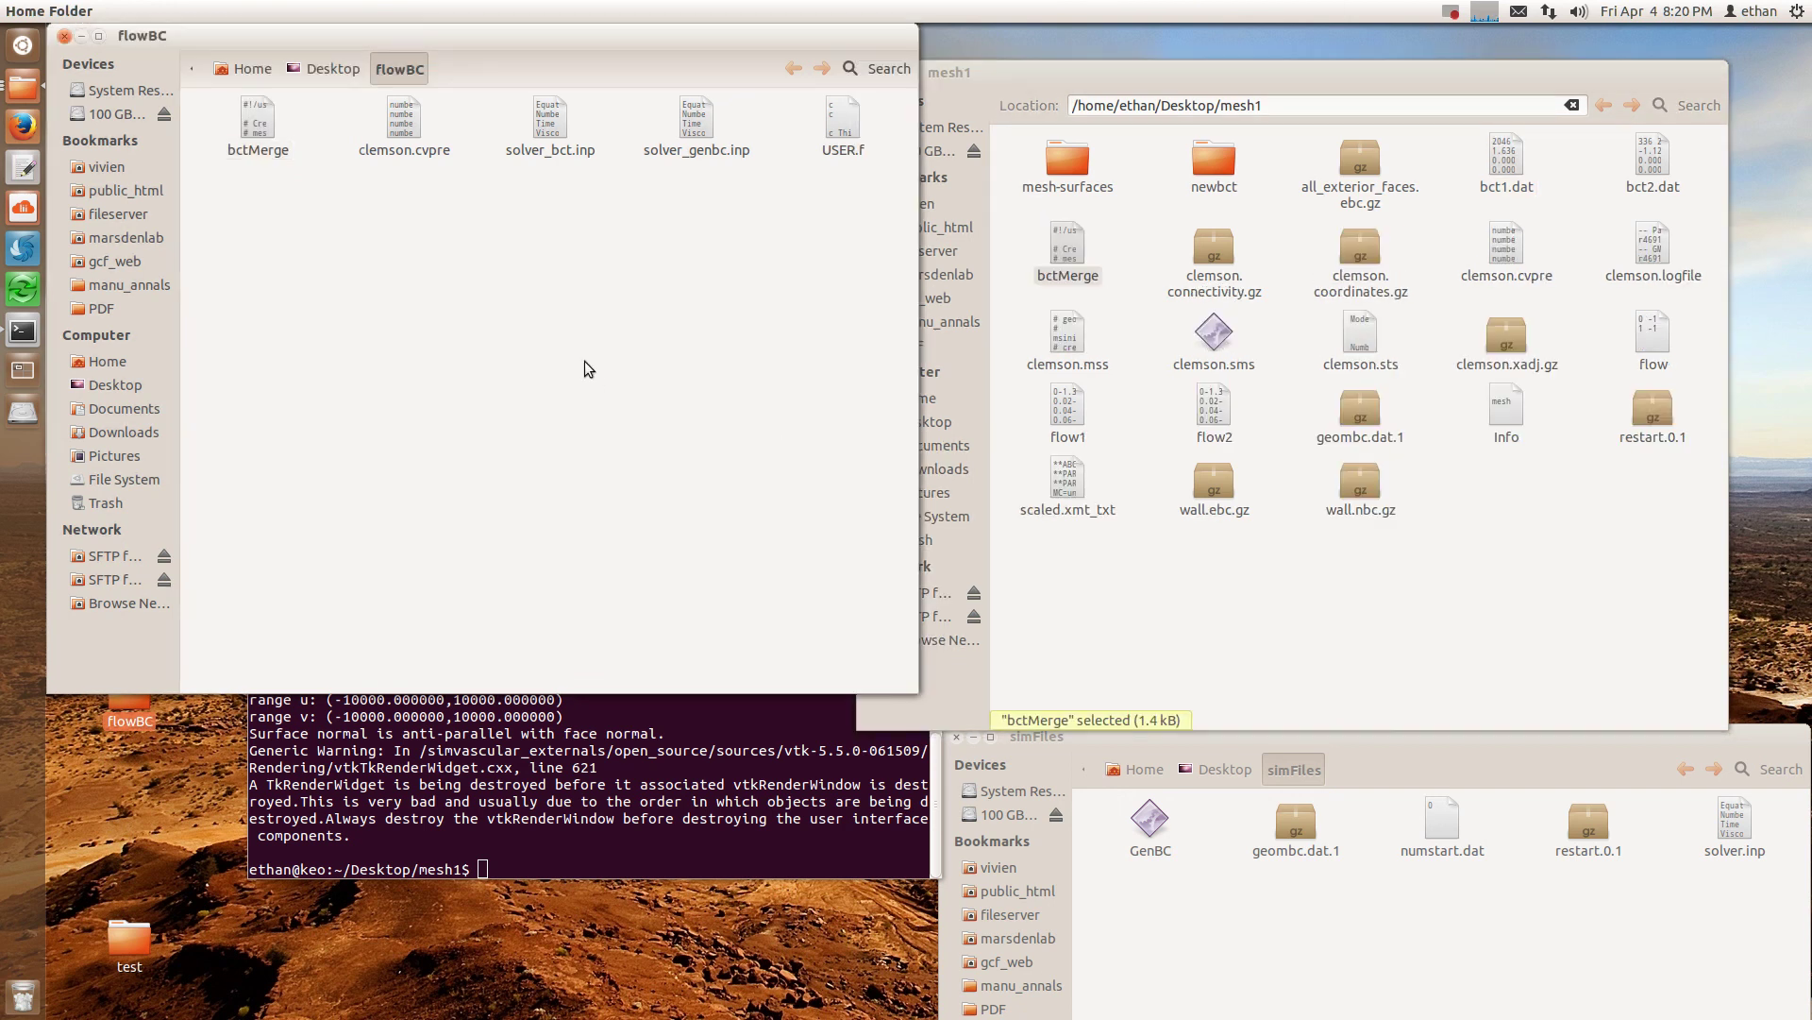
Close the flowBC window and run bctMerge on the 2 bct files from the mesh1 folder in the terminal.
left_click(79, 36)
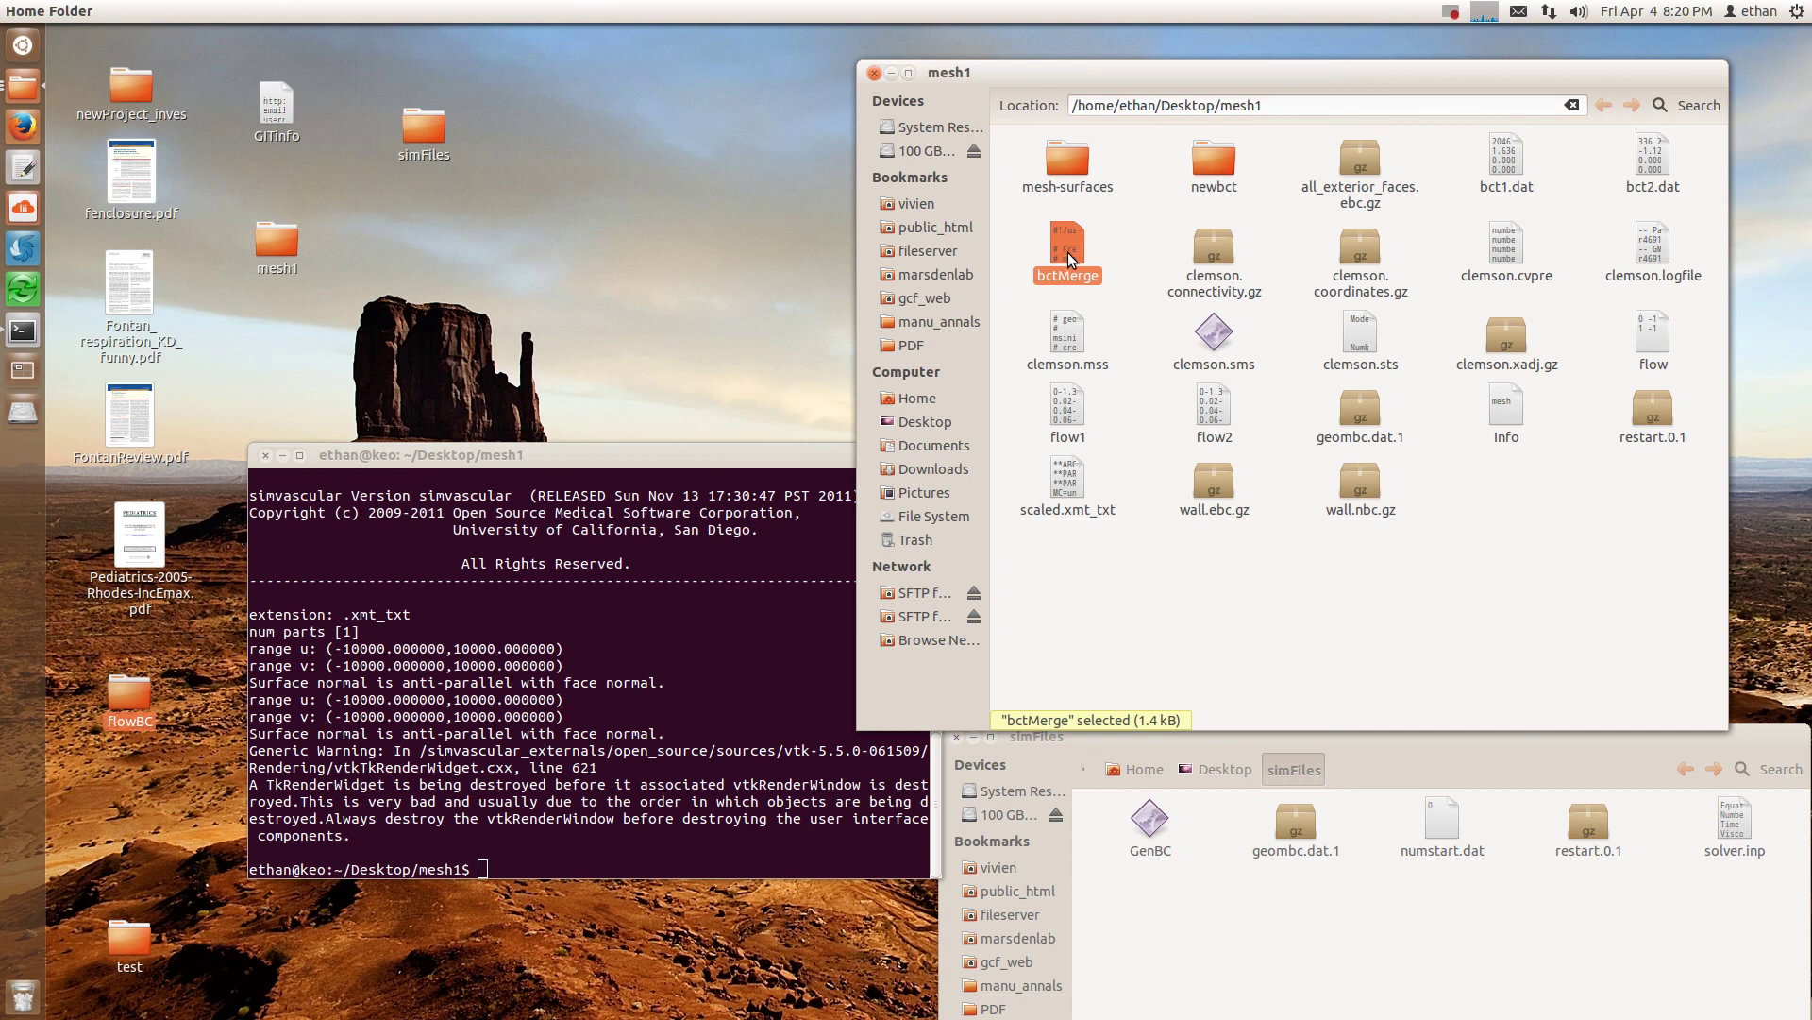
left_click_drag(706, 460, 665, 406)
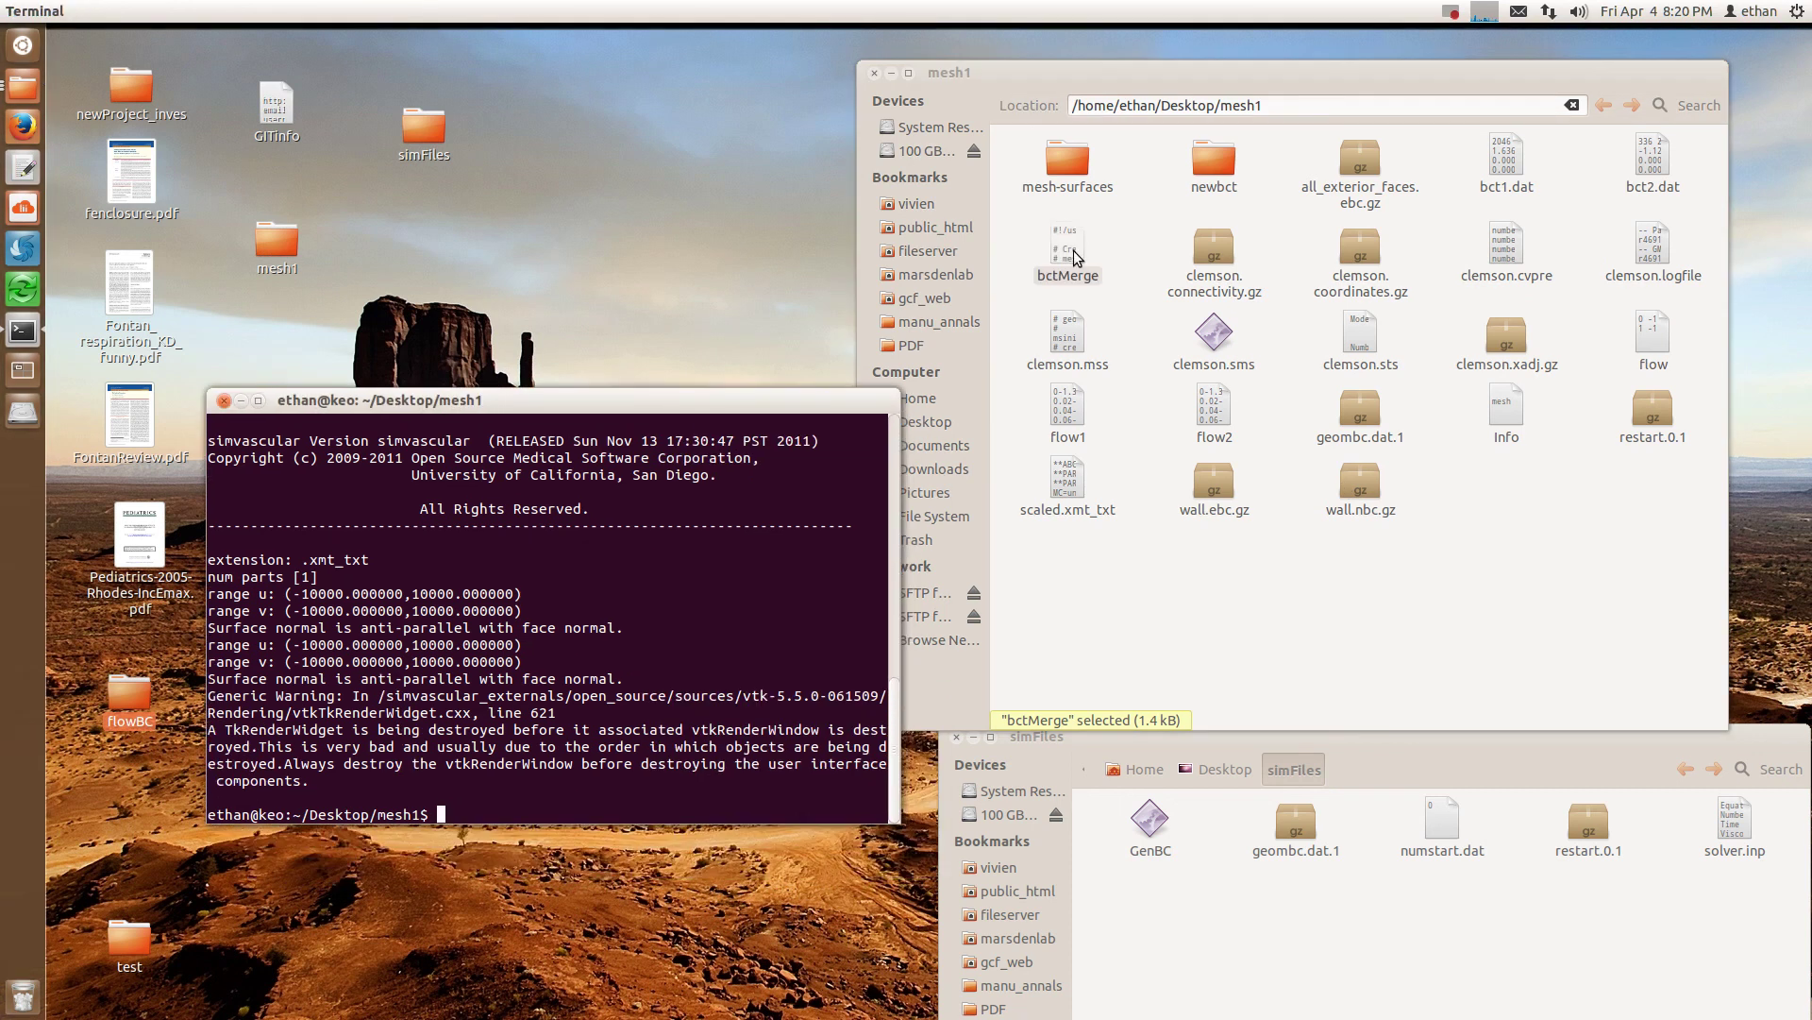
type("./bctMe")
key("Tab")
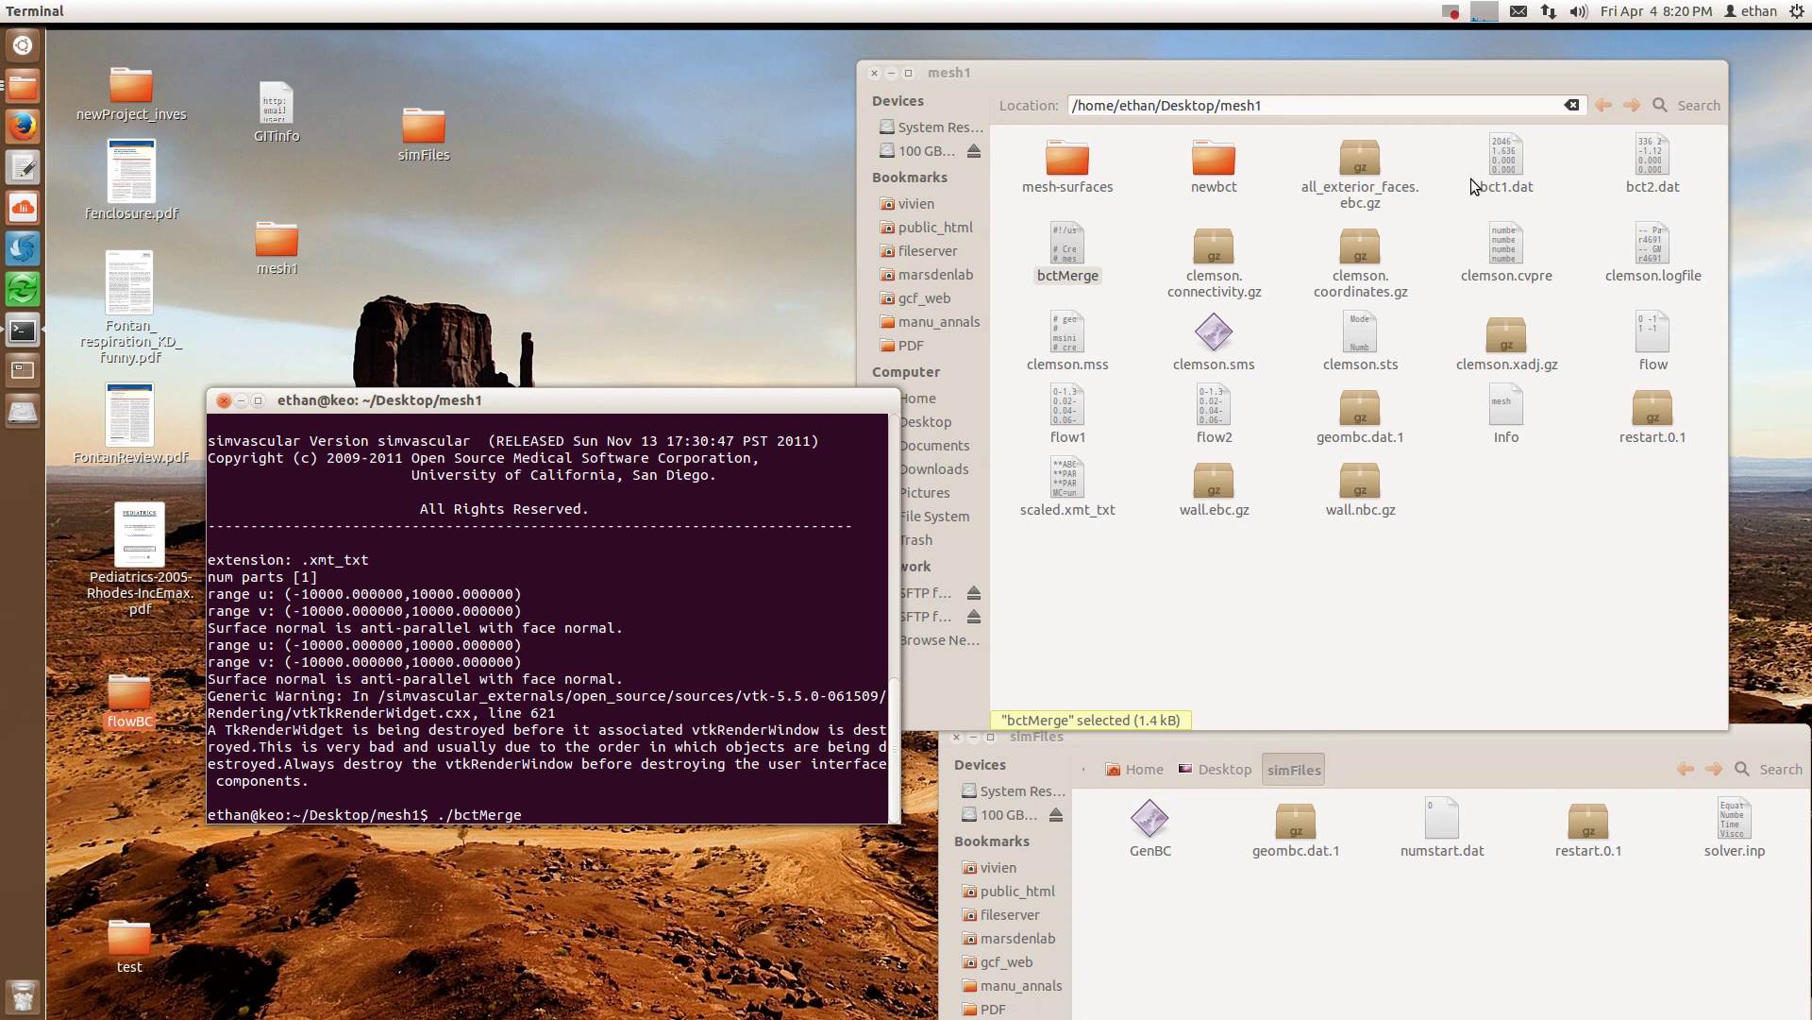
type("2")
key("Return")
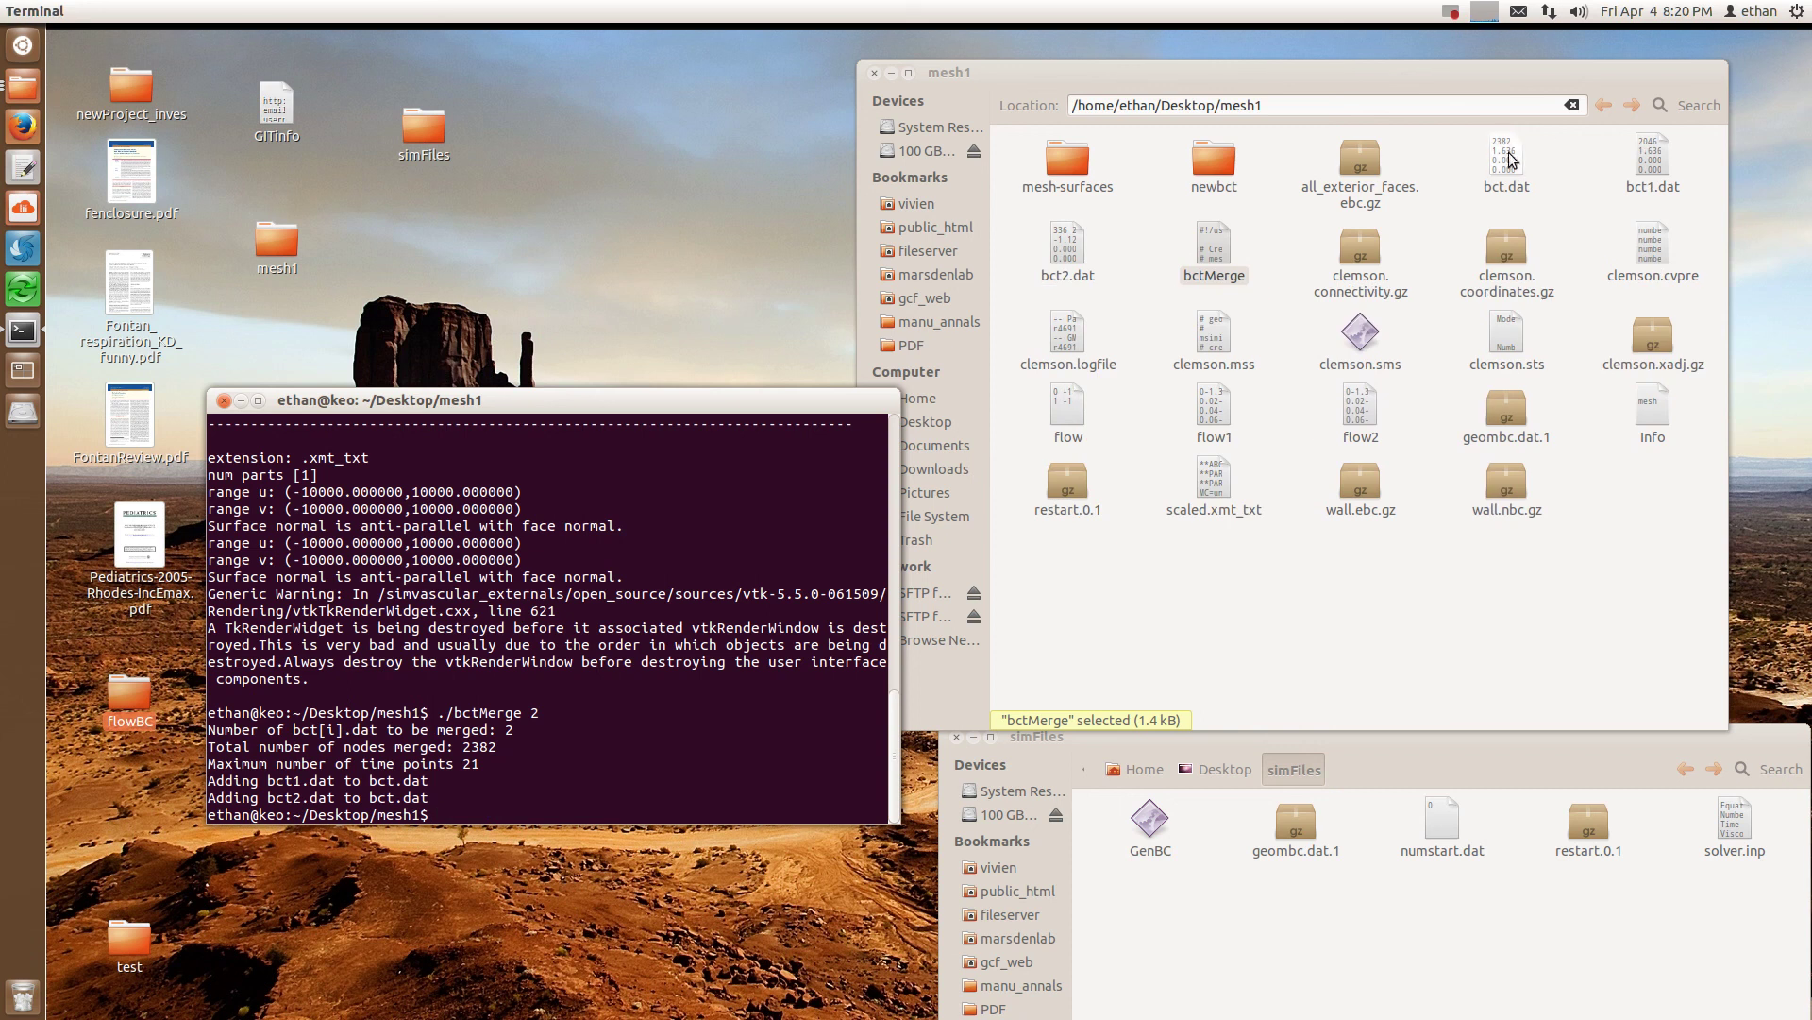
Move the merged bct.dat from mesh1 into the simFiles folder on the desktop and reposition the simFiles window.
left_click(1503, 158)
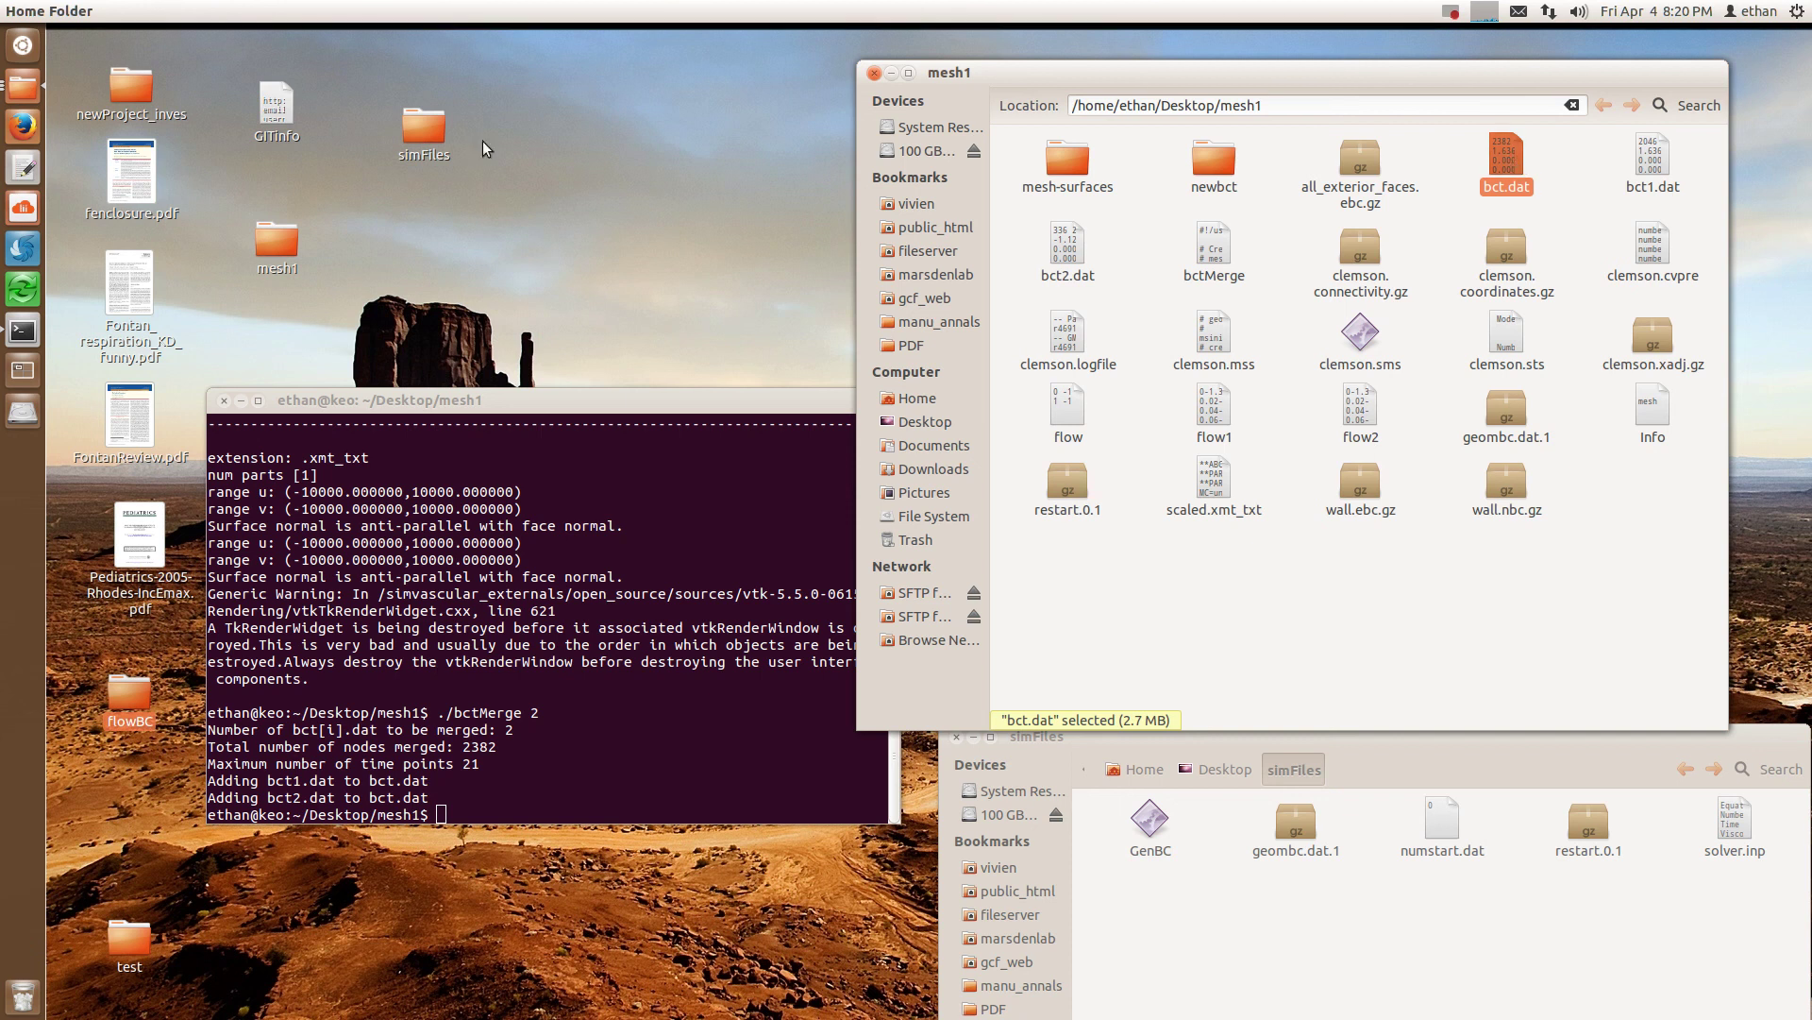
double_click(426, 128)
left_click_drag(1291, 32, 592, 309)
left_click_drag(1509, 161, 578, 623)
left_click(721, 625)
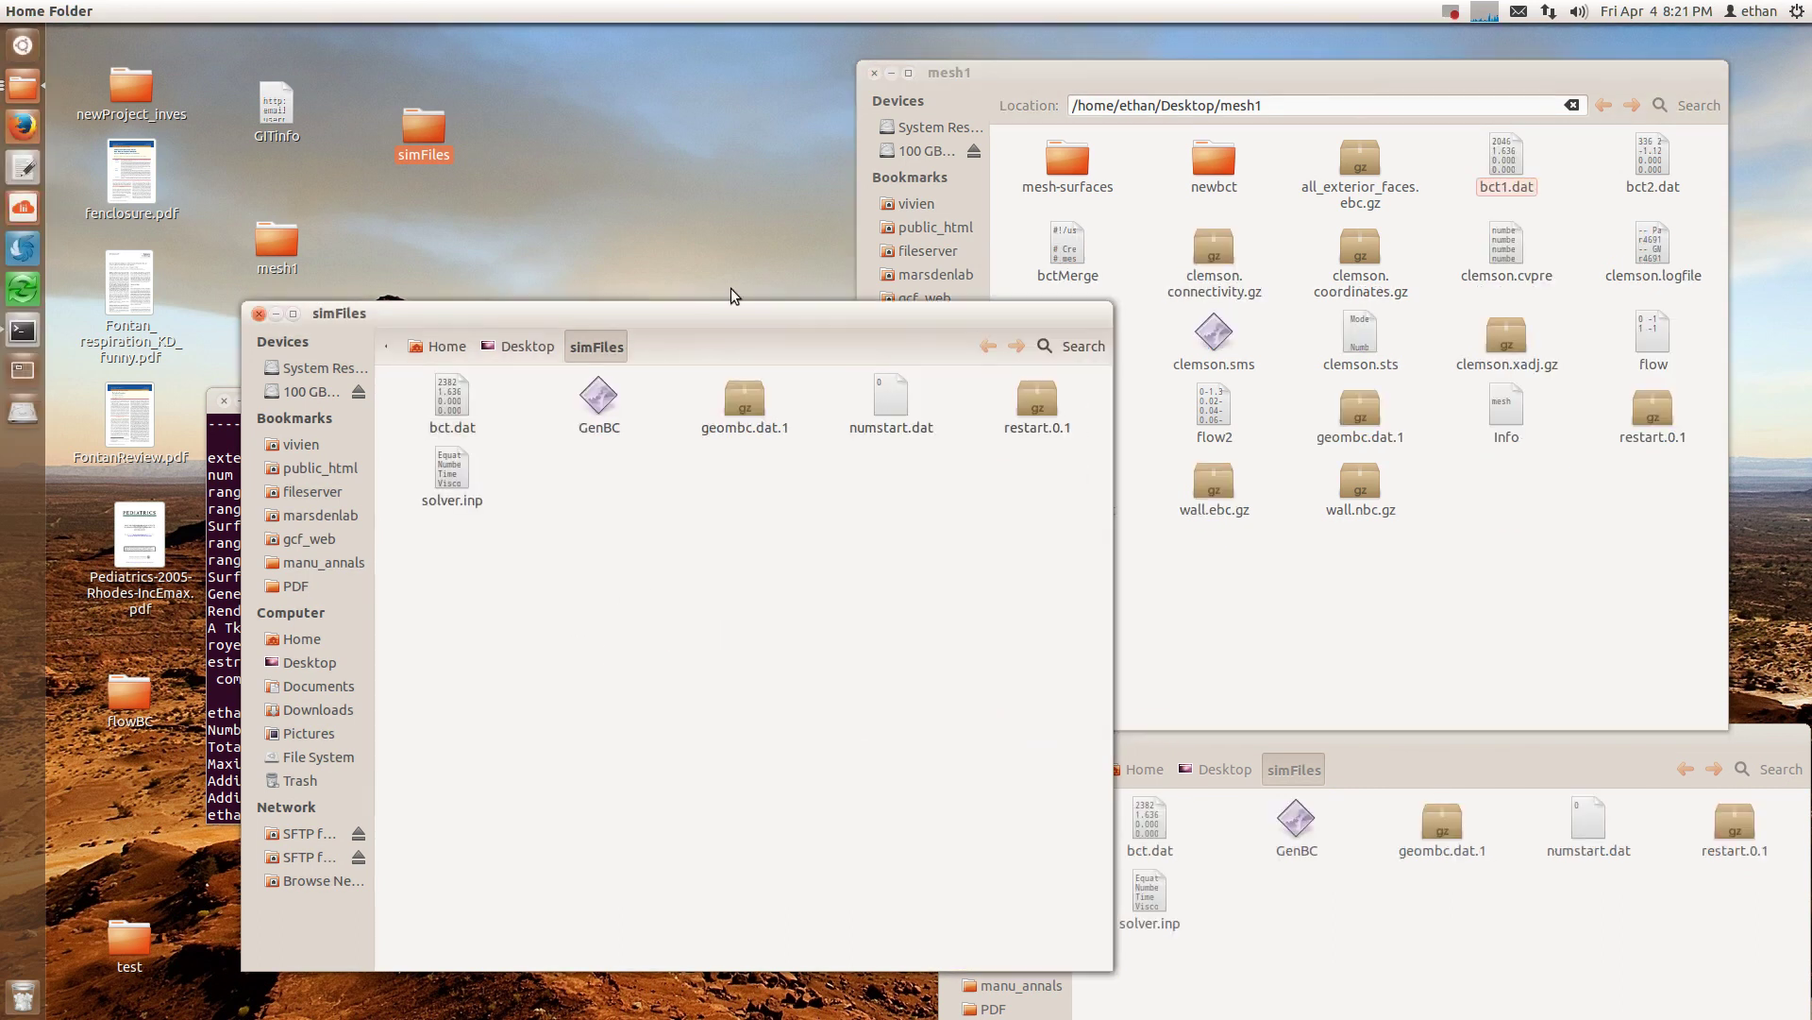
left_click_drag(733, 305, 994, 101)
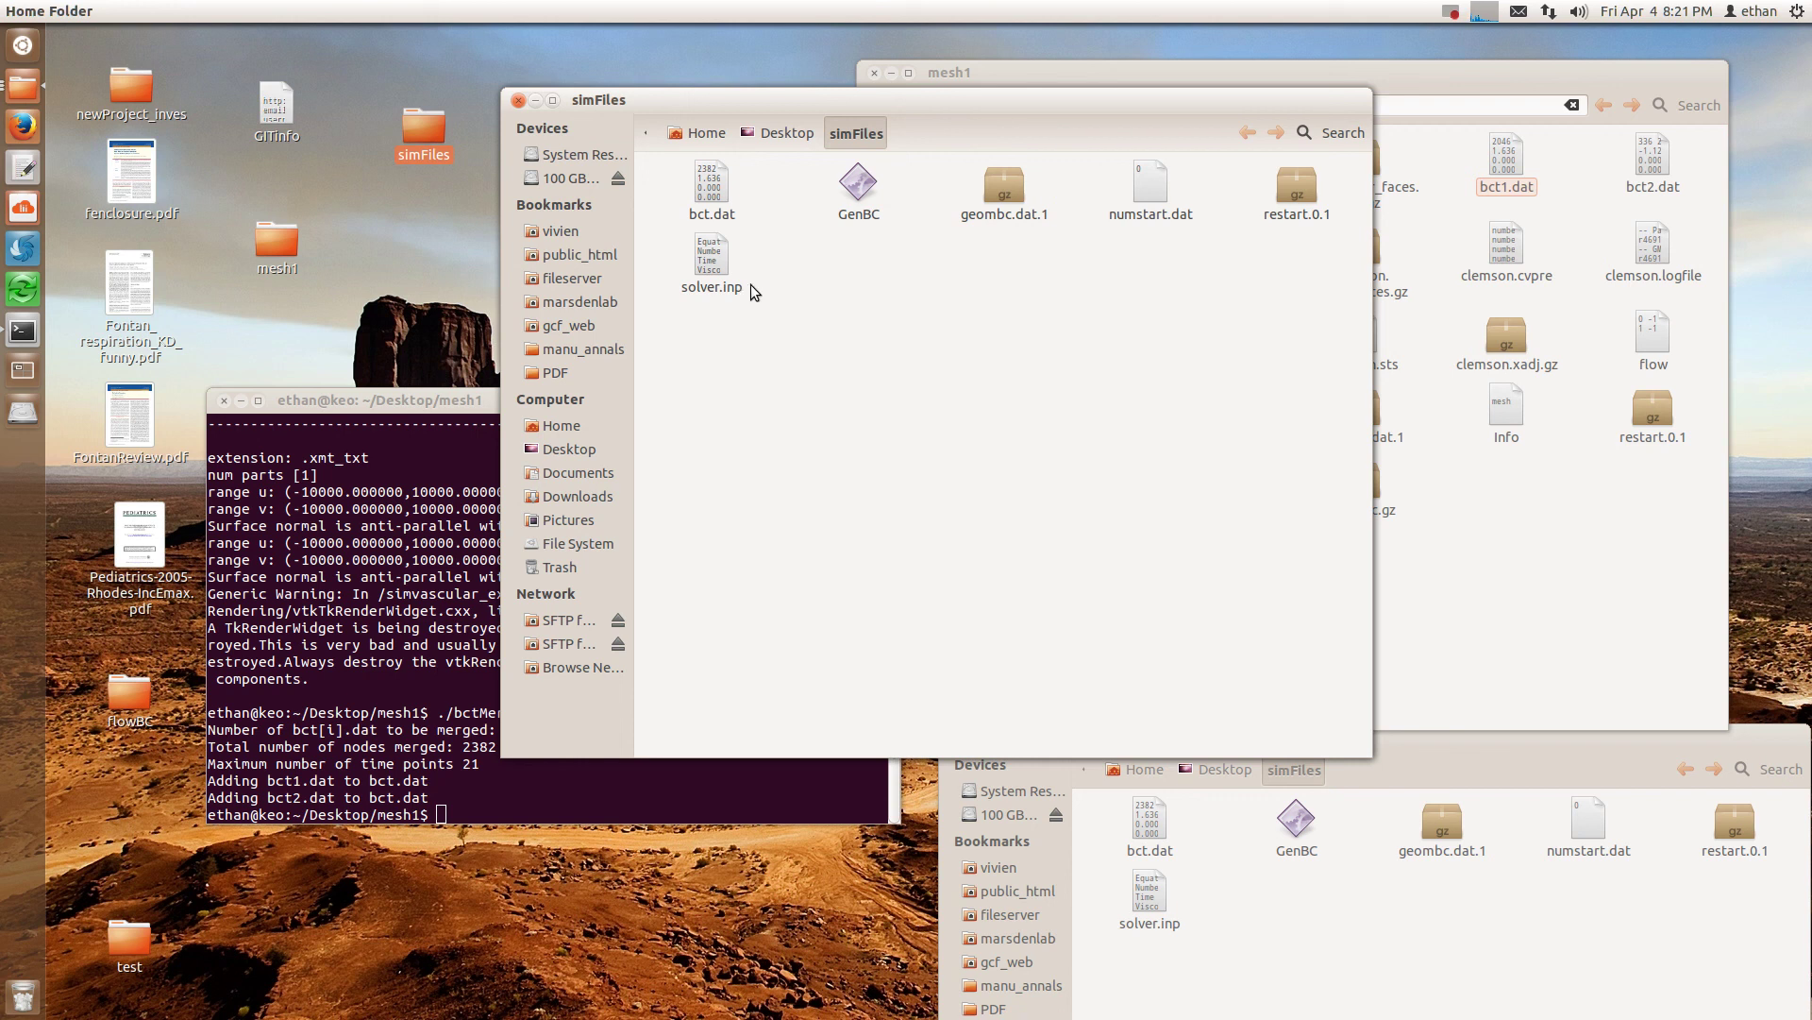
Open solver.inp from simFiles and uncomment the Time Varying Boundary Conditions From File and BCT Time Scale Factor lines.
double_click(716, 261)
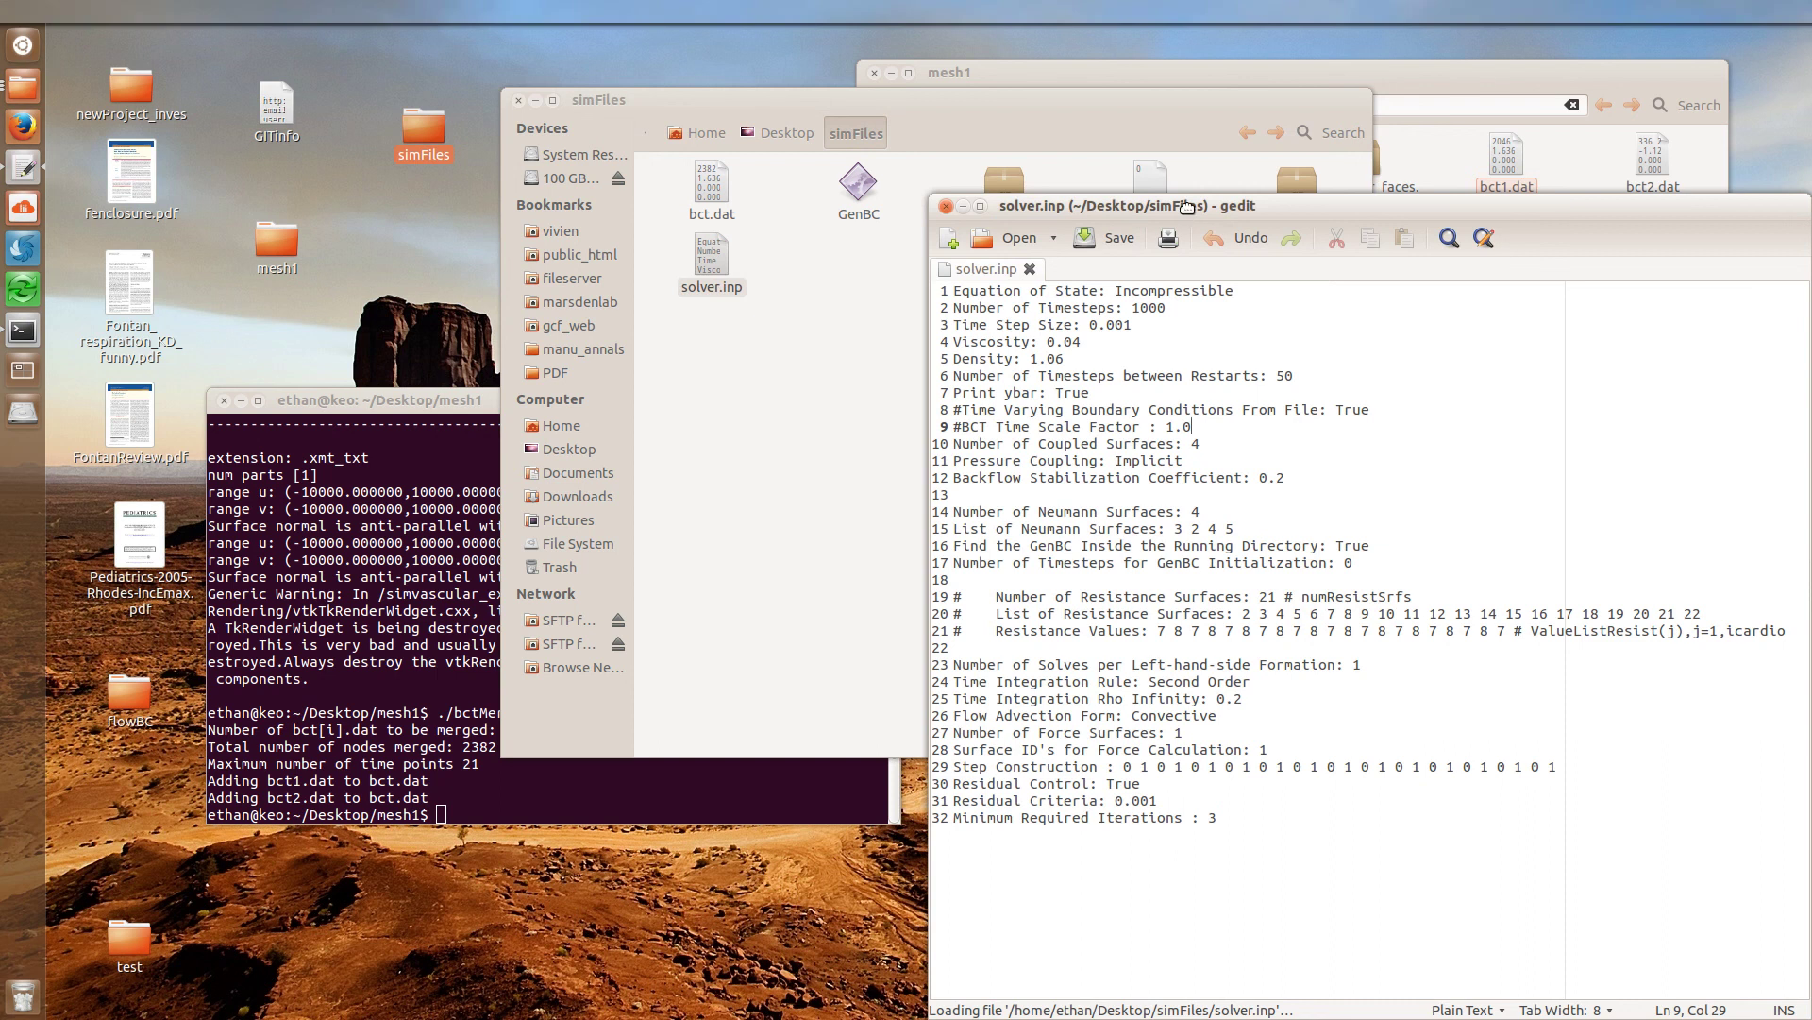
left_click_drag(1188, 206, 606, 206)
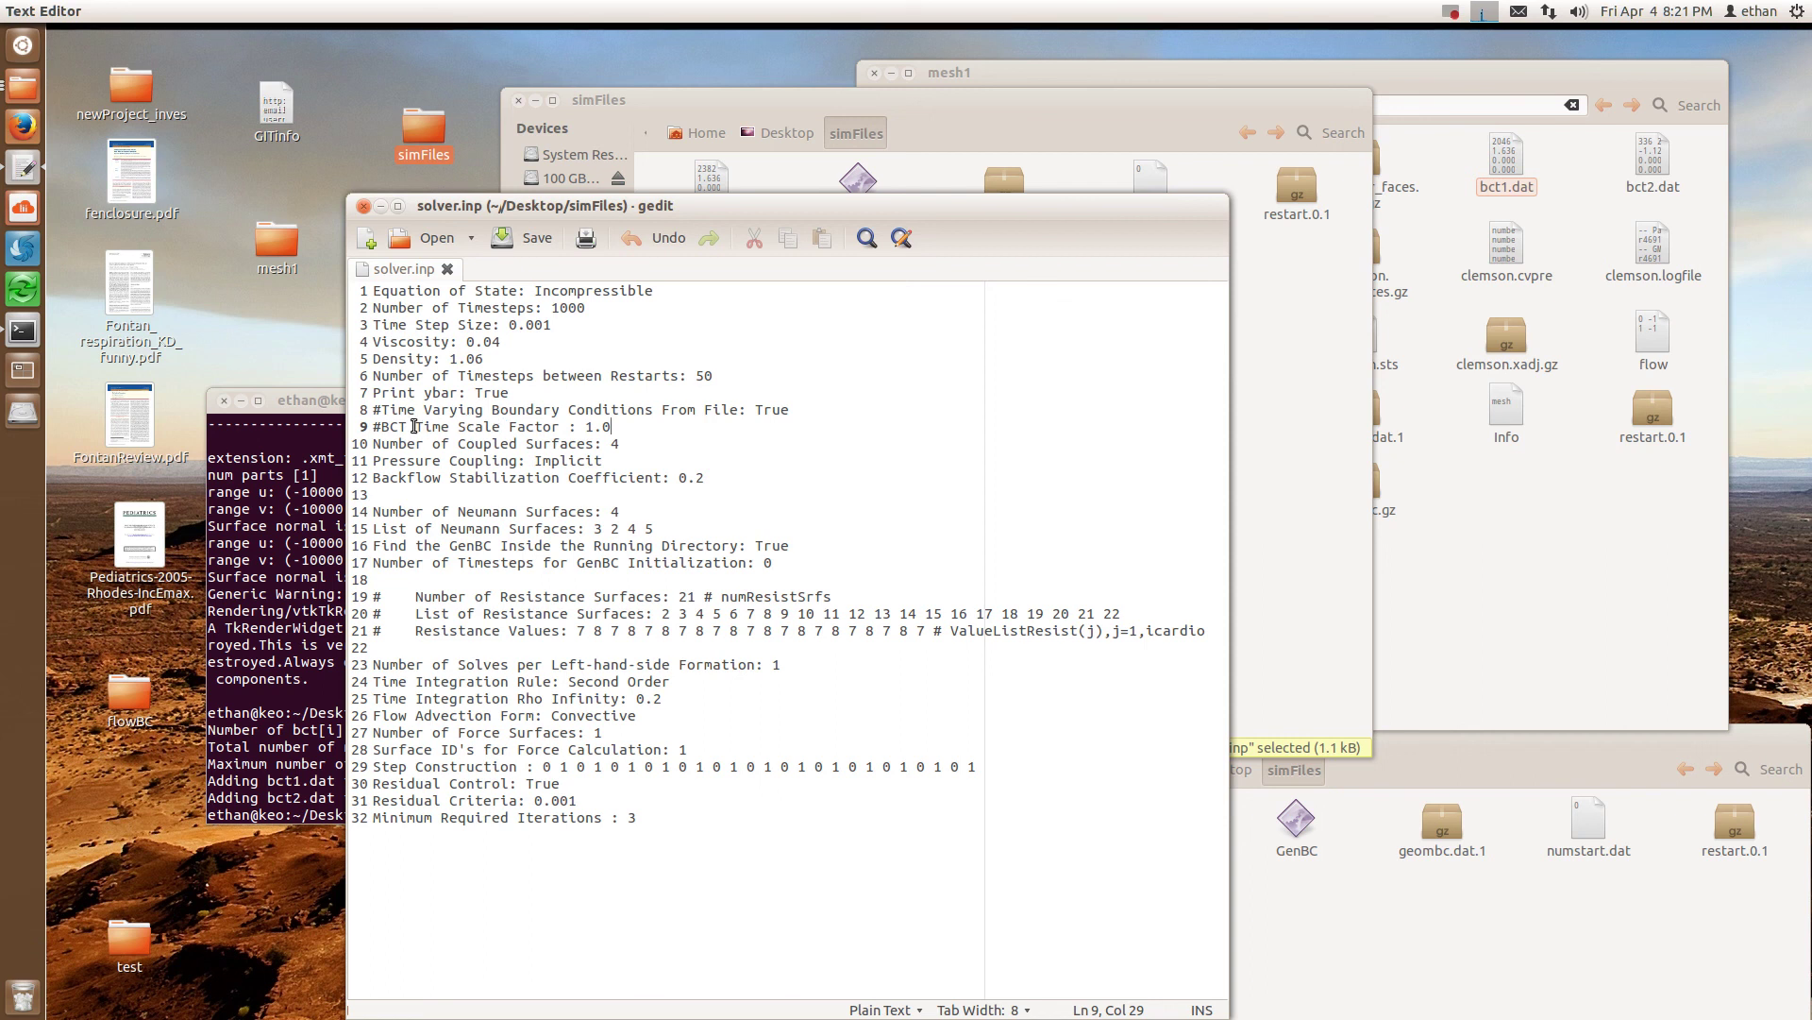
left_click(383, 410)
key("BackSpace")
key("Down")
key("Delete")
key("Up")
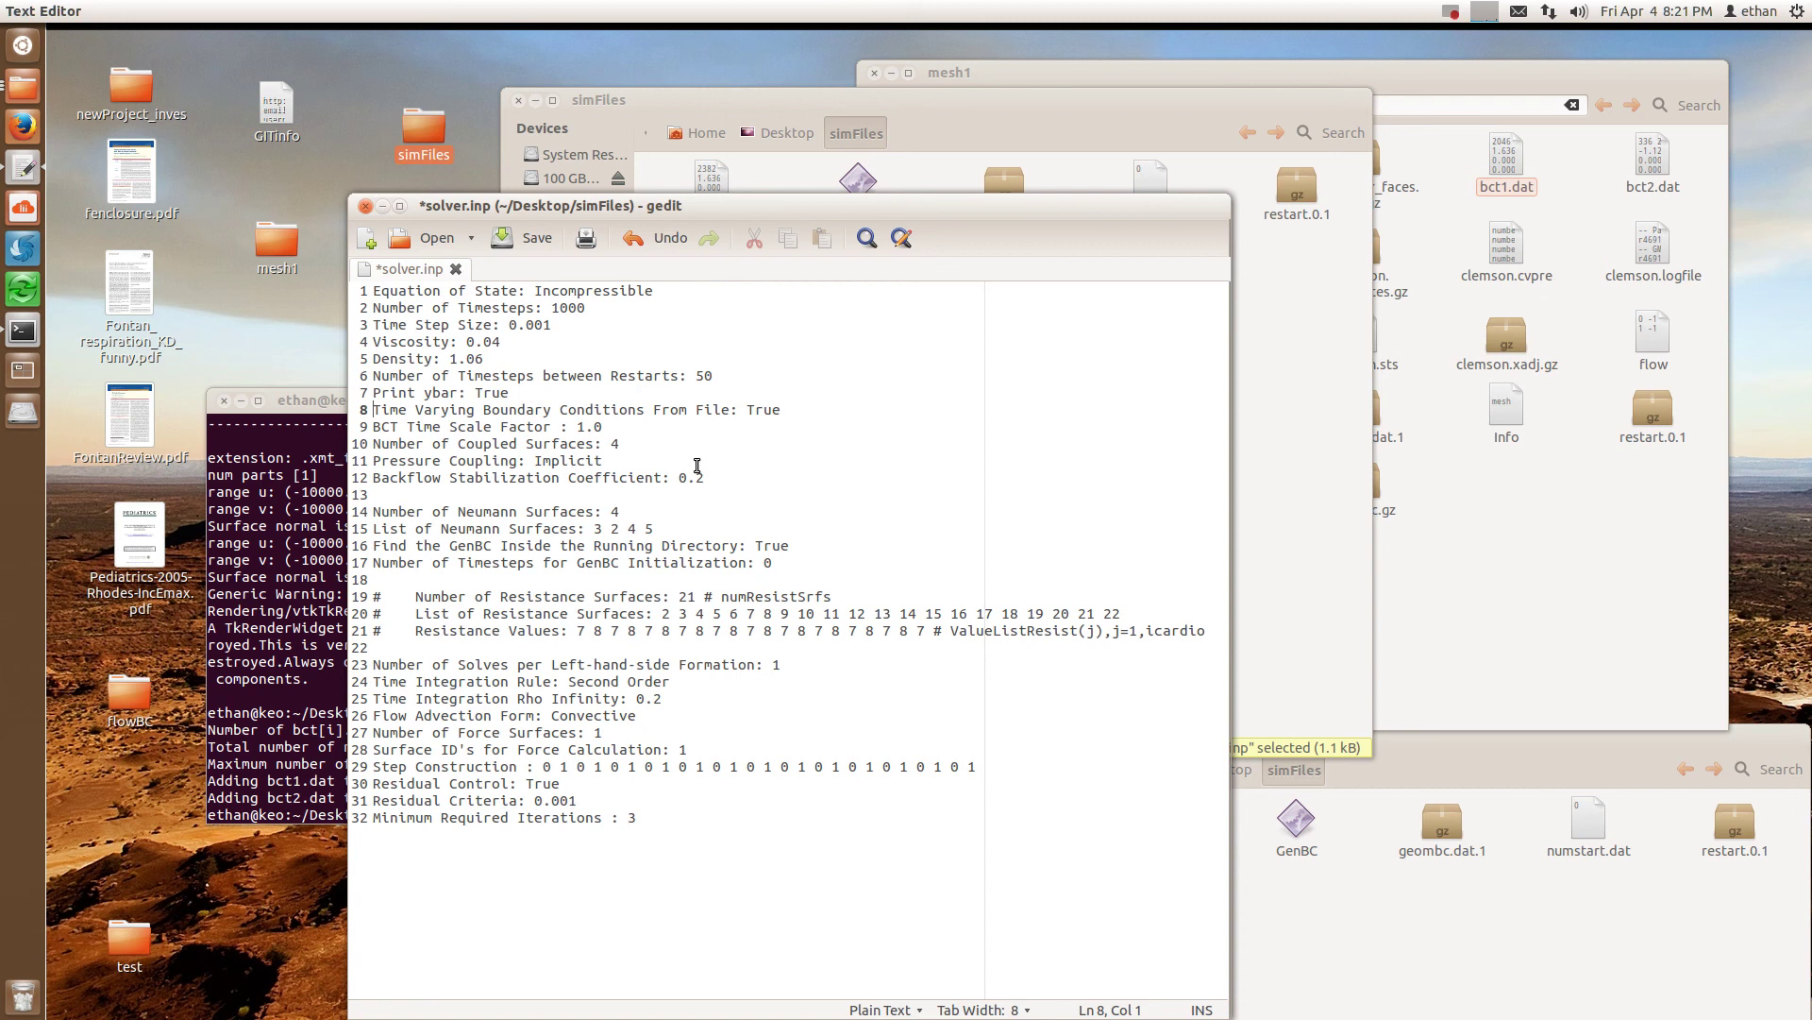
Examine the BCT Time Scale Factor line in solver.inp.
key("Down")
key("Right")
key("Right")
key("Right")
key("Right")
key("Right")
key("Right")
key("Right")
key("Right")
key("Right")
key("Right")
key("Home")
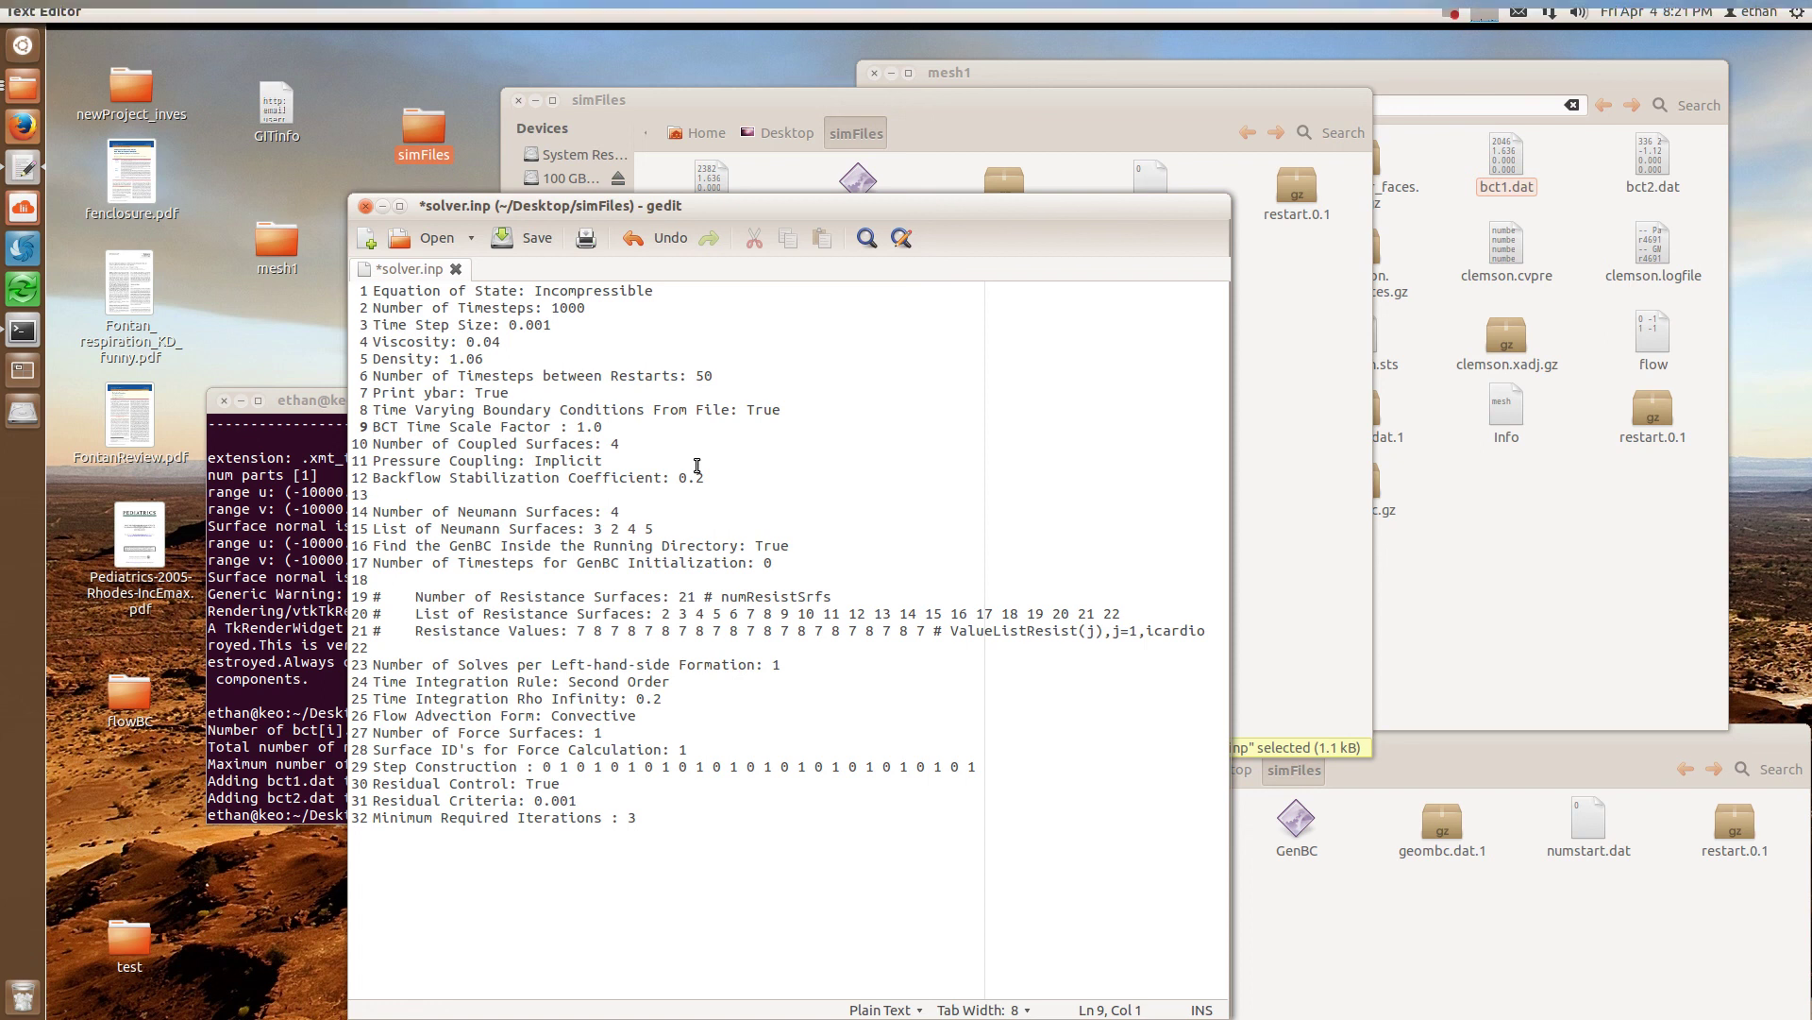
key("Down")
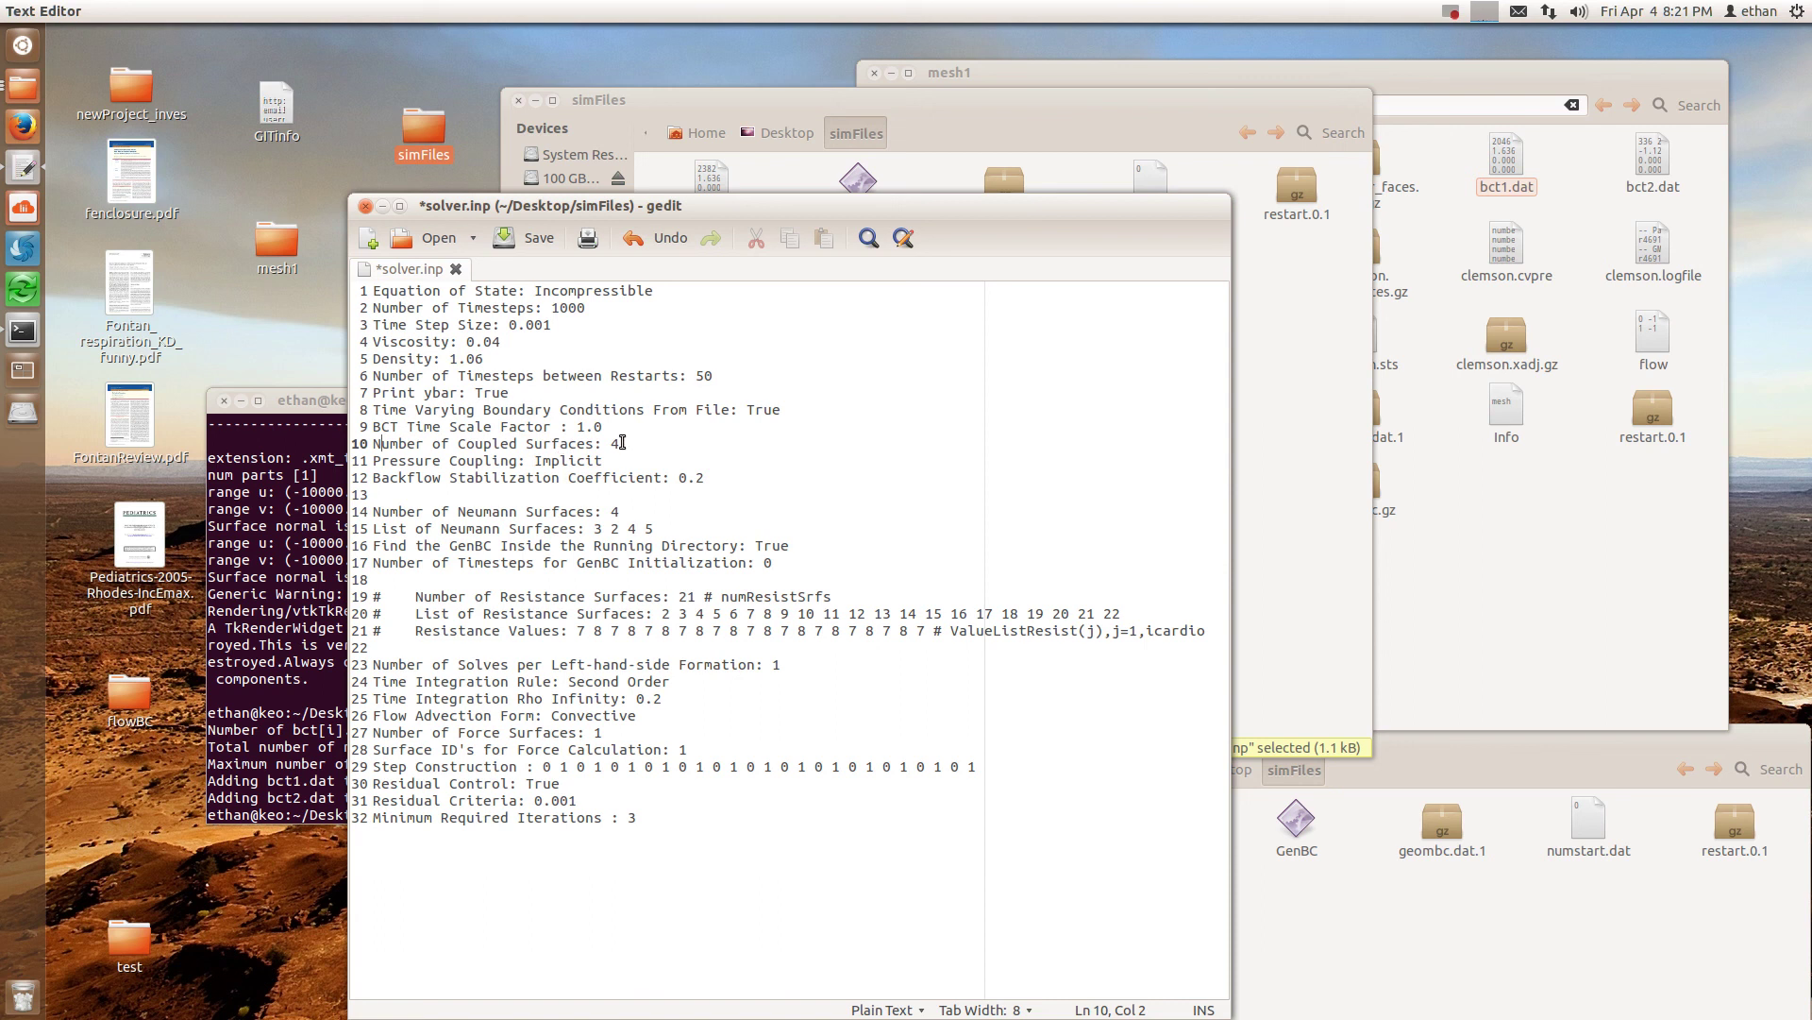
Set both the Number of Coupled Surfaces and the Number of Neumann Surfaces to 2 in solver.inp.
left_click(622, 442)
key("BackSpace")
type("2")
left_click(629, 516)
key("BackSpace")
type("2")
Remove surfaces 3 and 2 from the List of Neumann Surfaces, leaving 4 5.
left_click(668, 527)
key("BackSpace")
key("BackSpace")
key("BackSpace")
key("BackSpace")
Save and close solver.inp, returning to the simFiles window.
left_click_drag(732, 214, 732, 134)
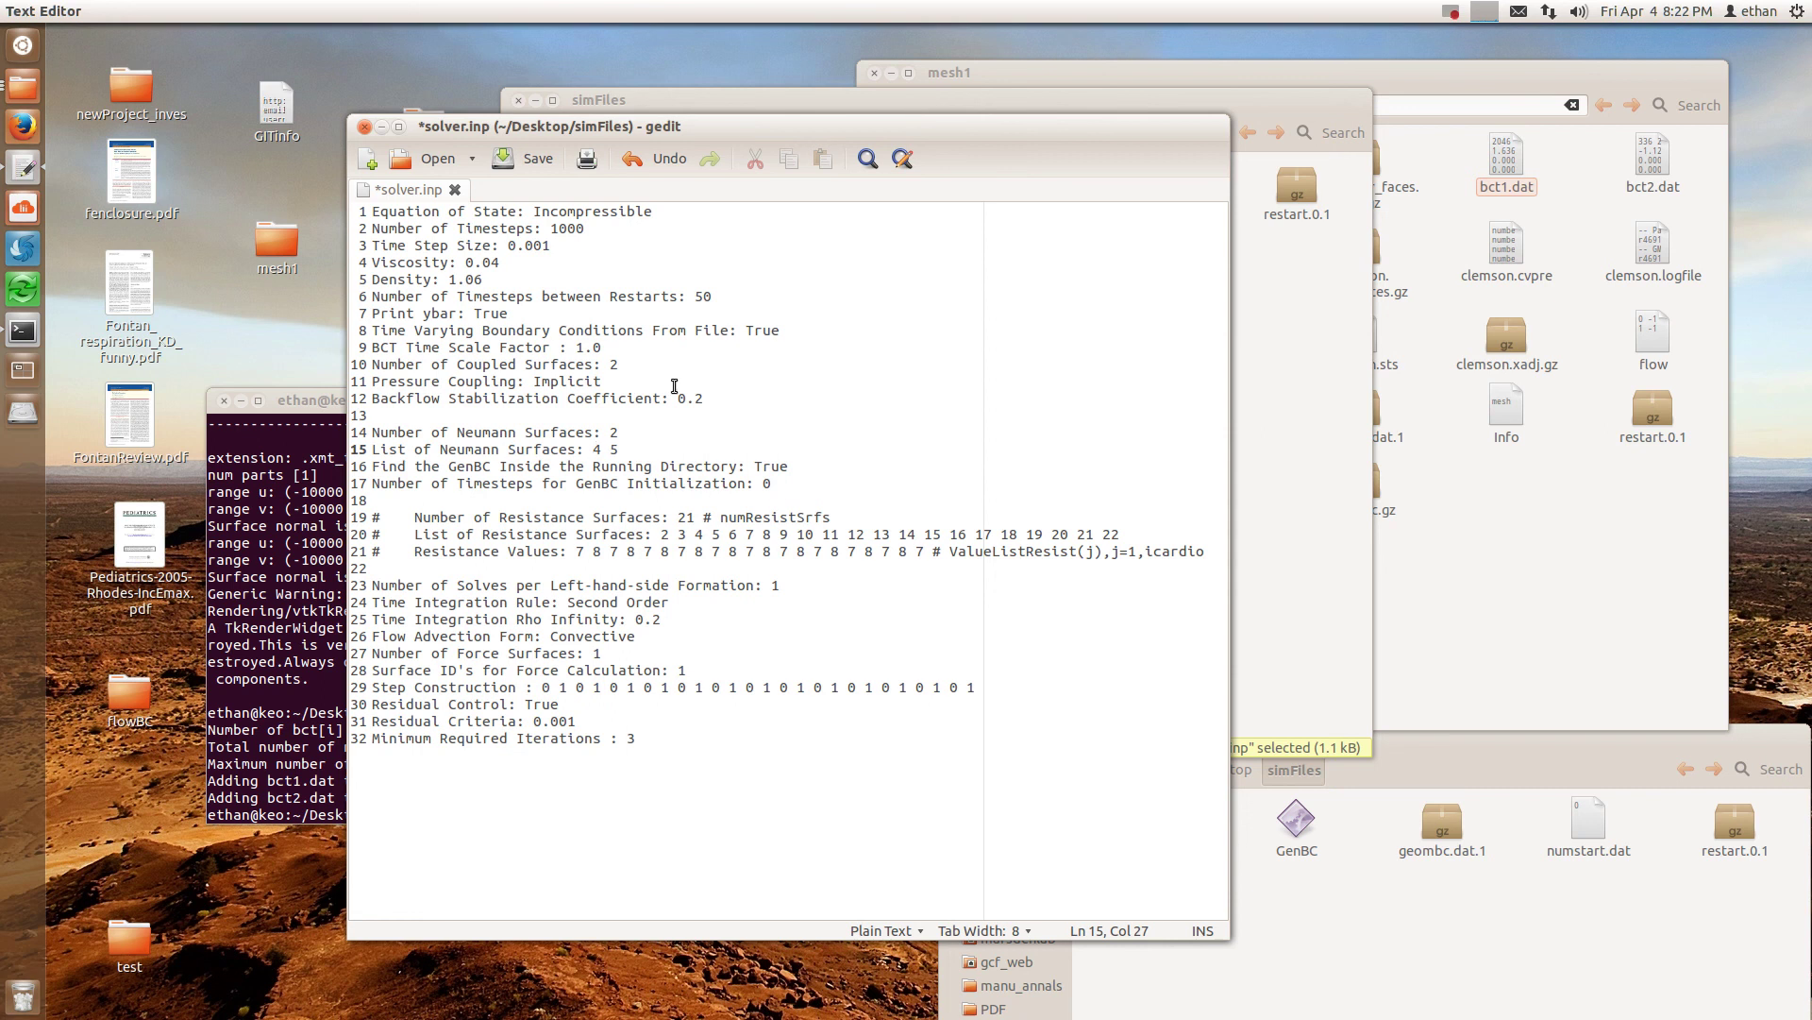
left_click(817, 482)
key("ctrl+s")
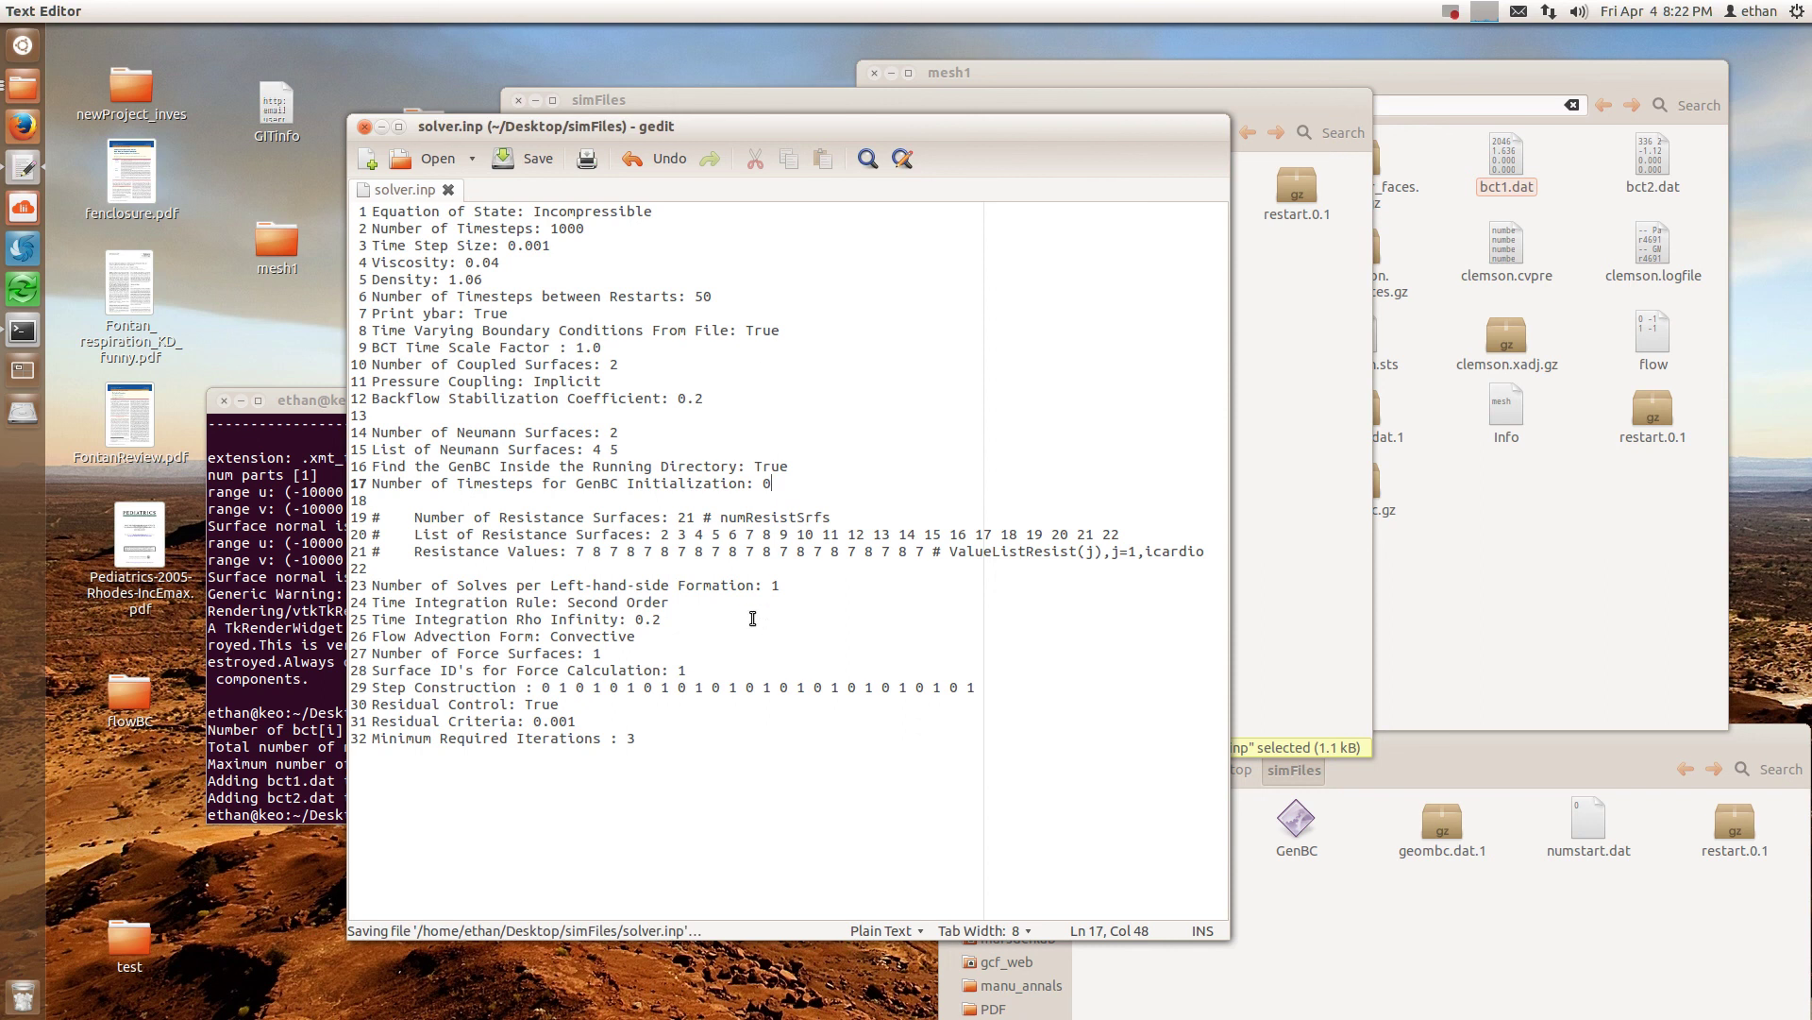
left_click(364, 128)
left_click_drag(857, 104, 739, 150)
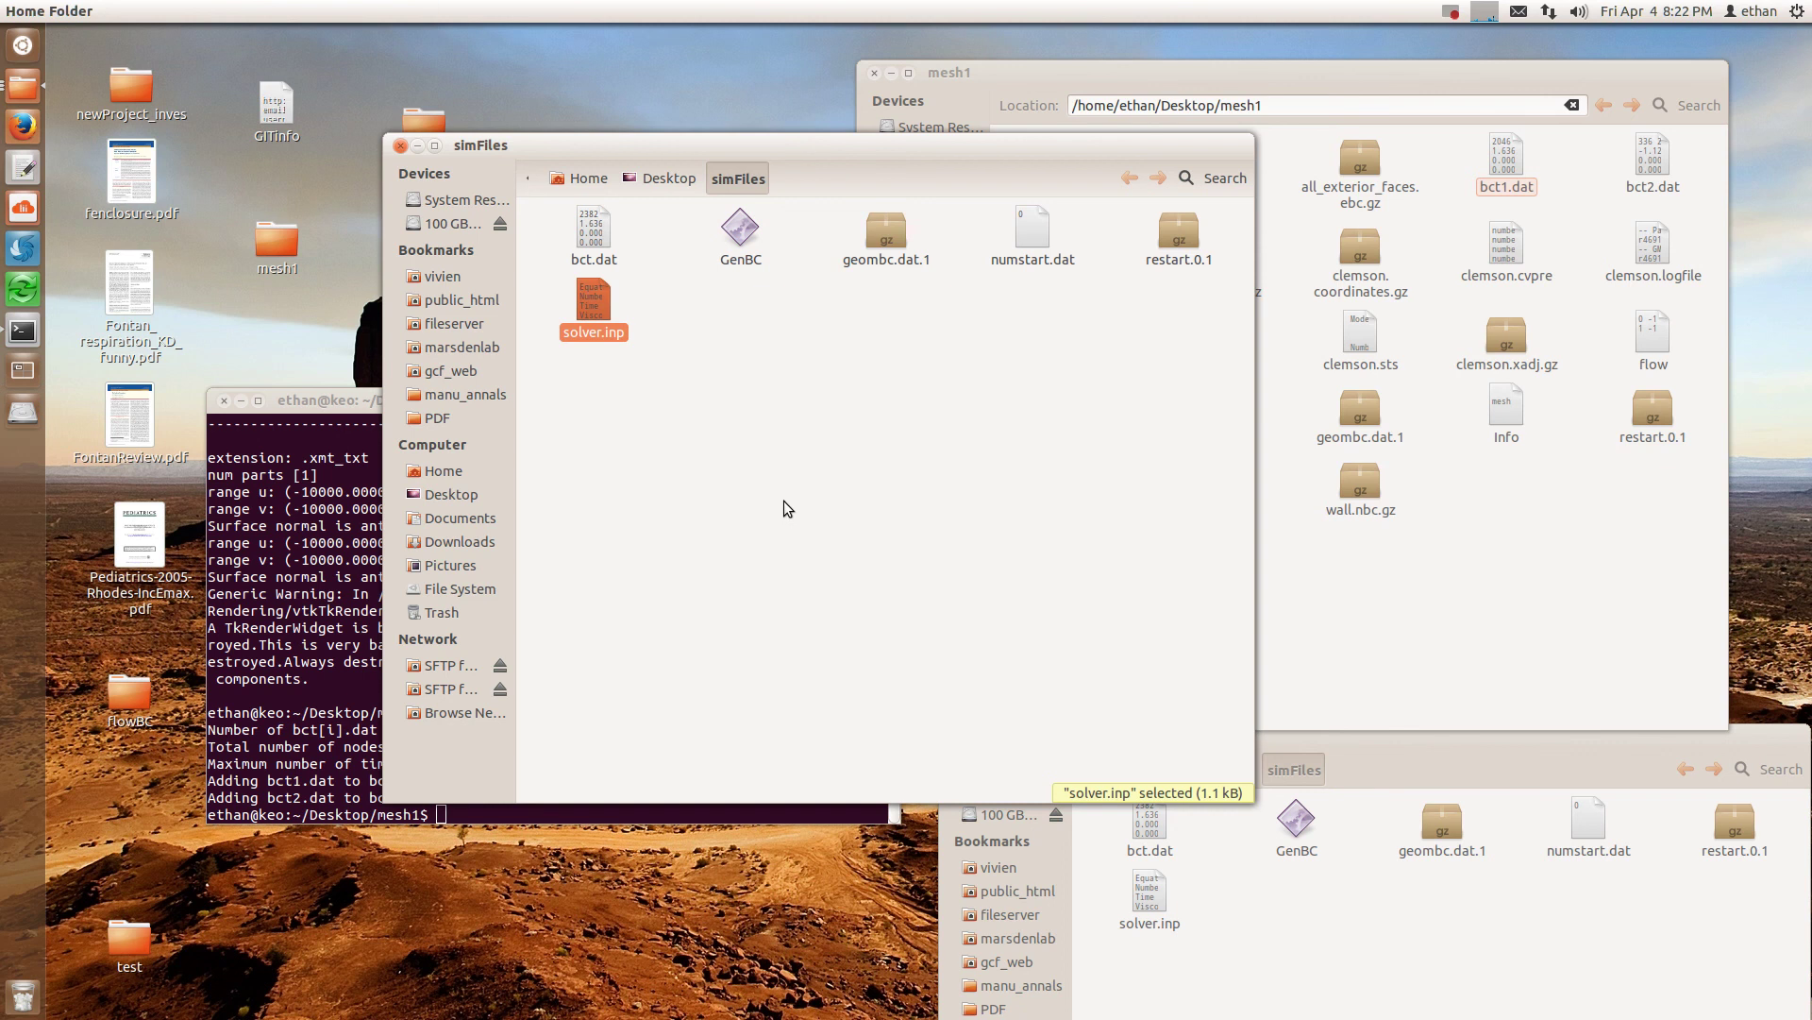